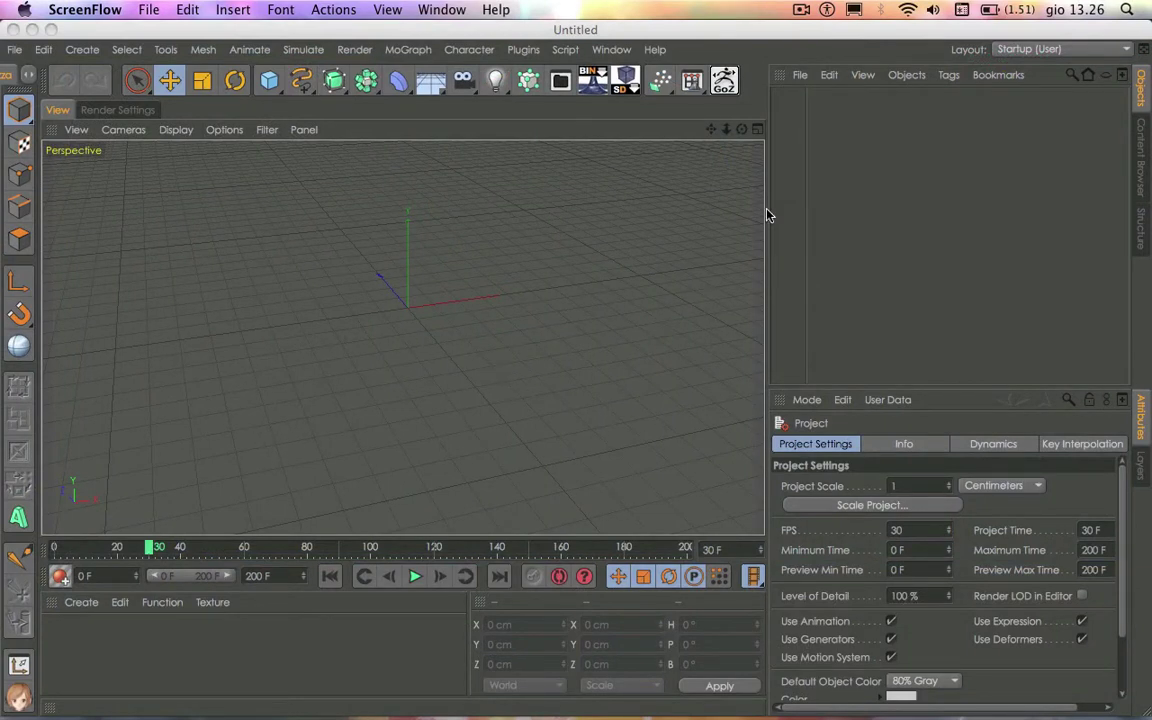
Replace the single Perspective view with a full-size Front view, by way of the four-view layout
left_click(757, 131)
left_click(757, 131)
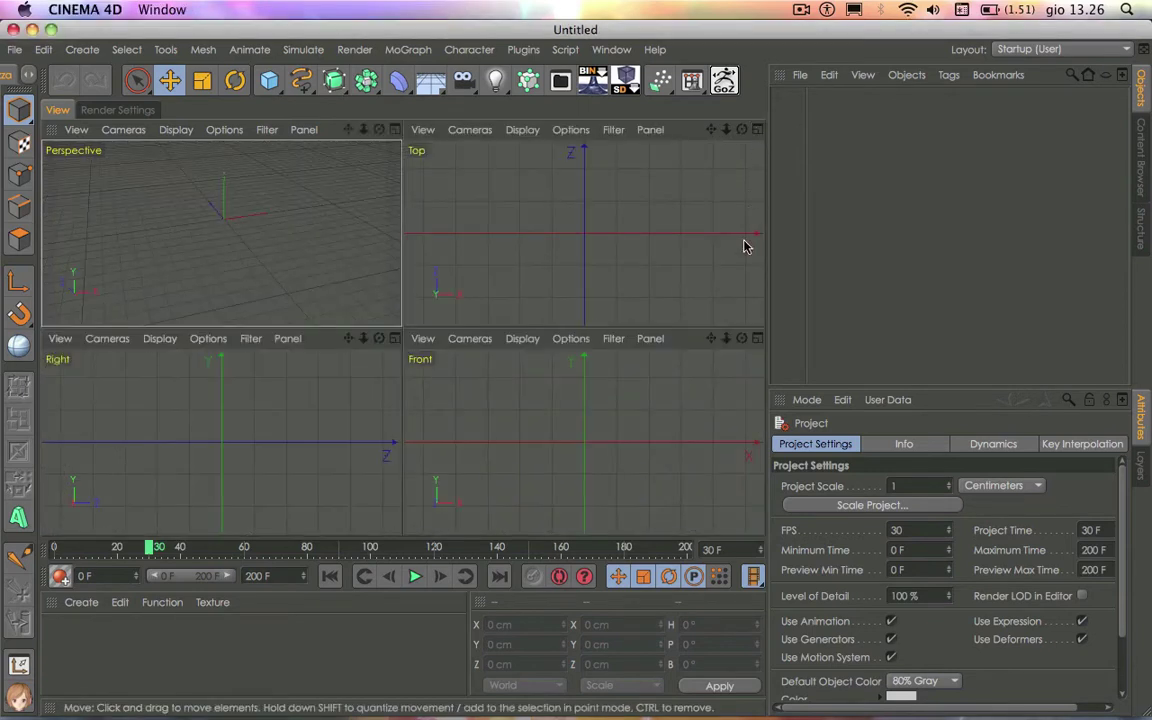
left_click(650, 339)
left_click(758, 340)
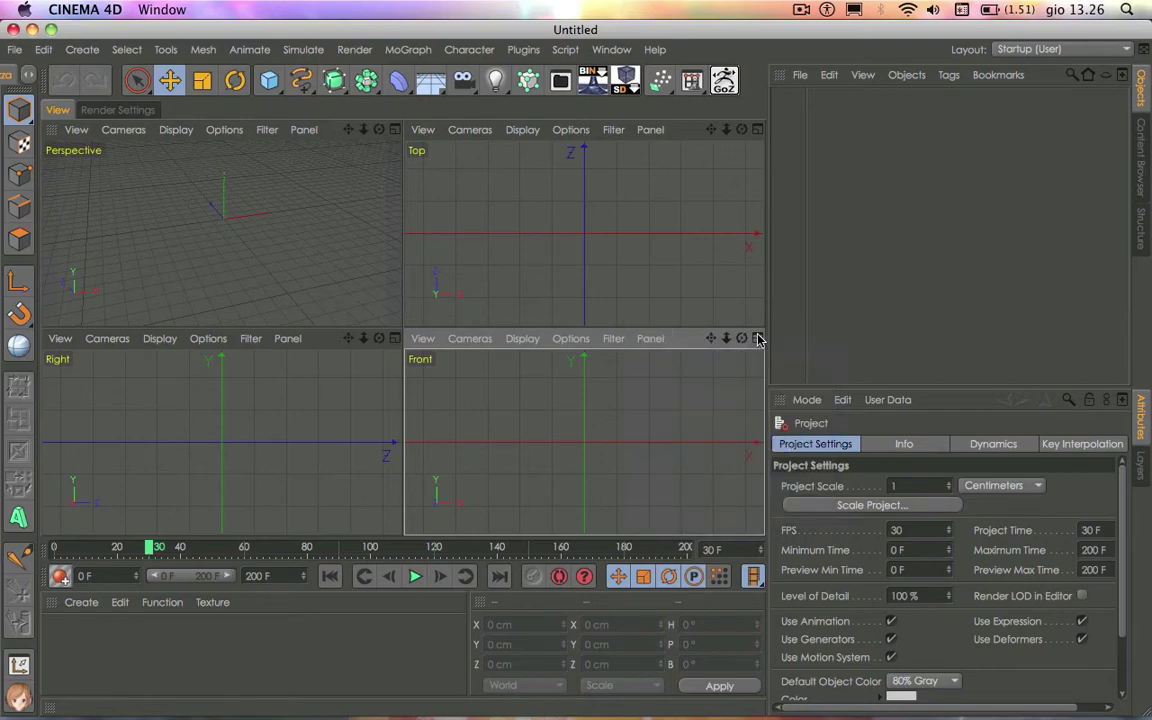
left_click(758, 340)
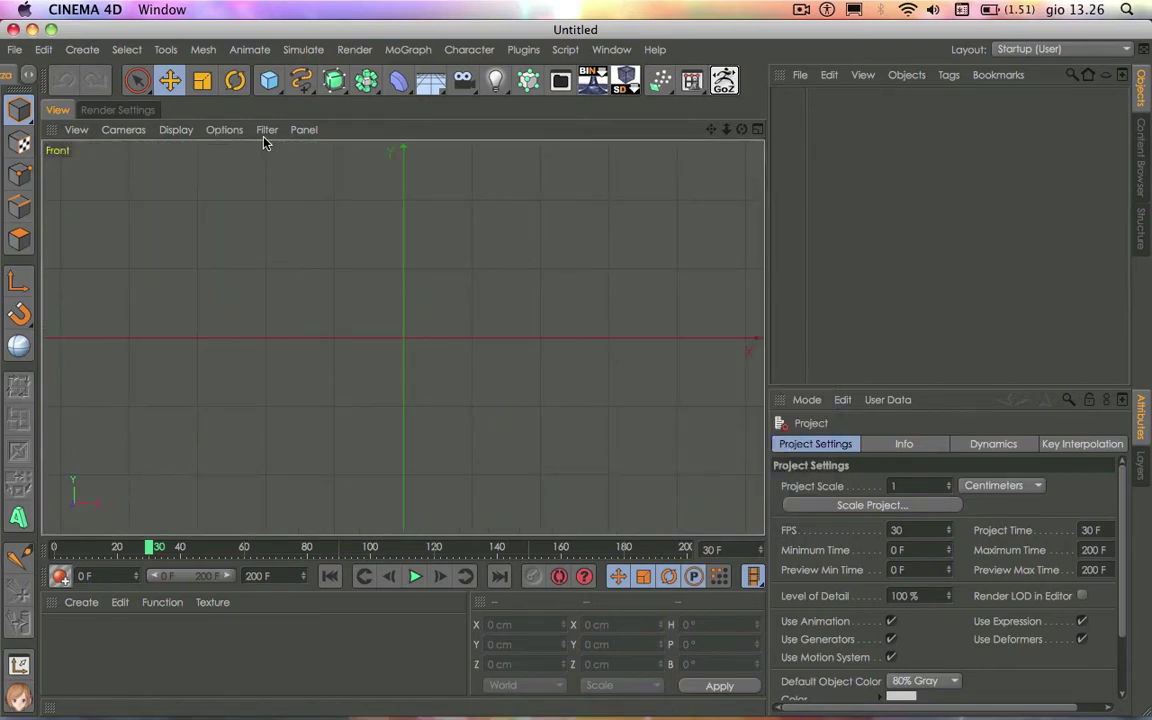
Open the Front viewport's background image settings and browse for an image file
left_click(224, 129)
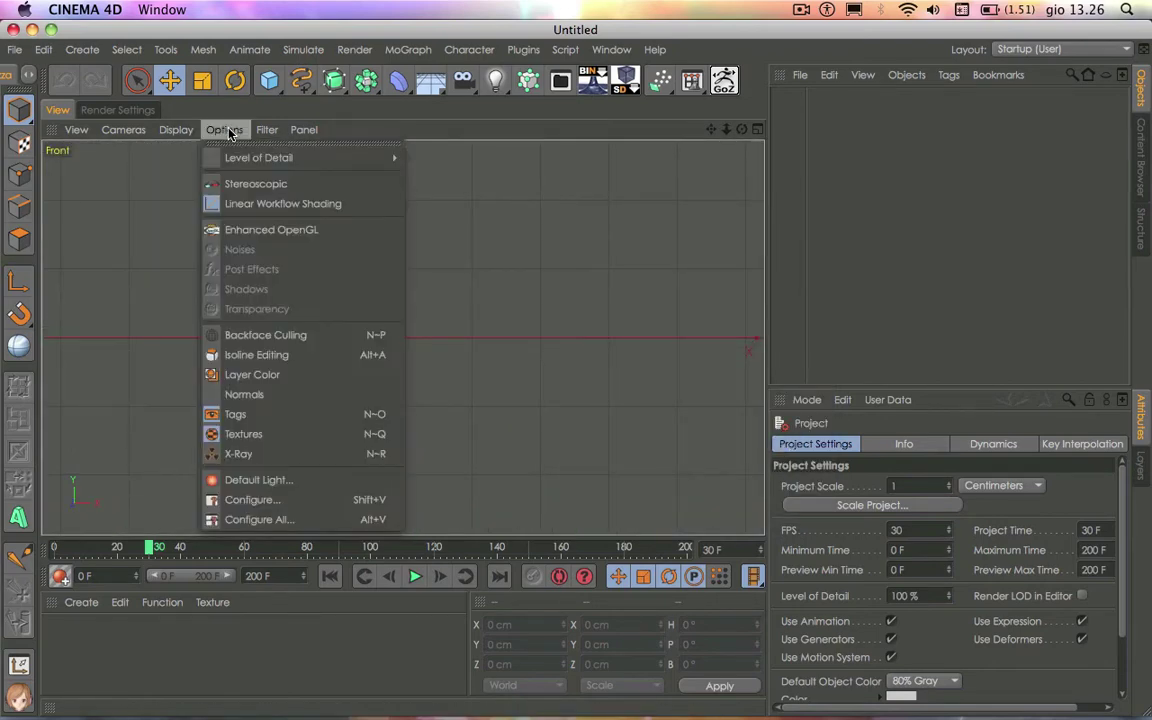
left_click(241, 499)
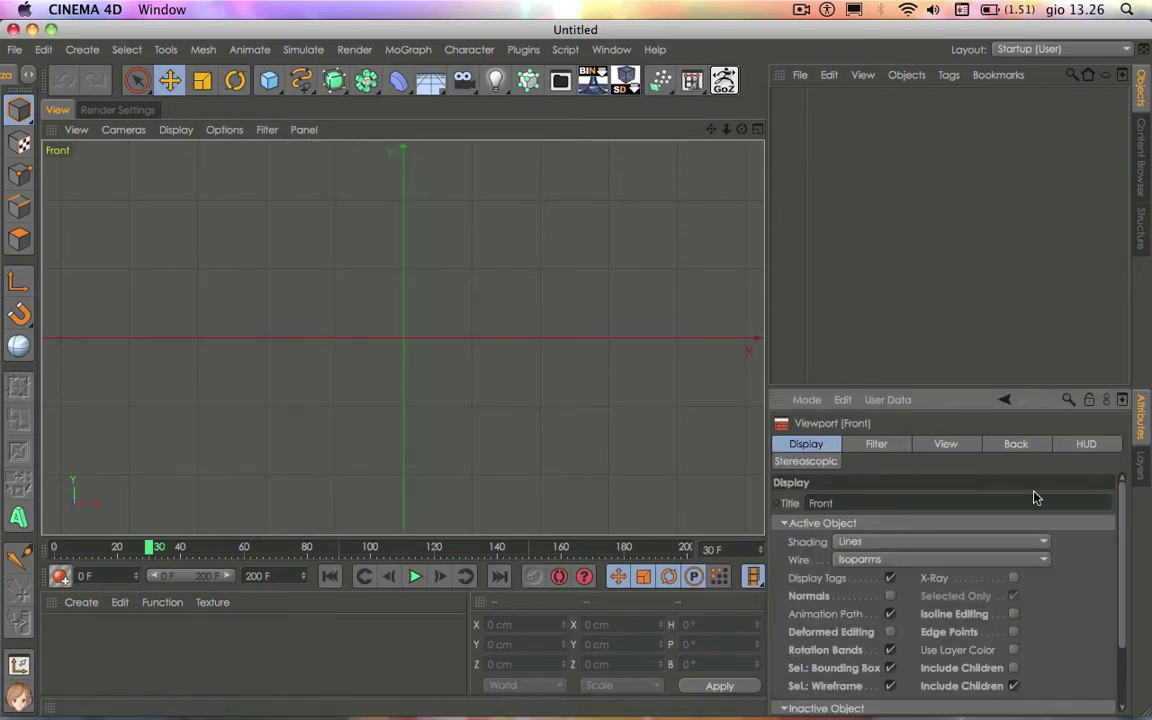
left_click(1025, 445)
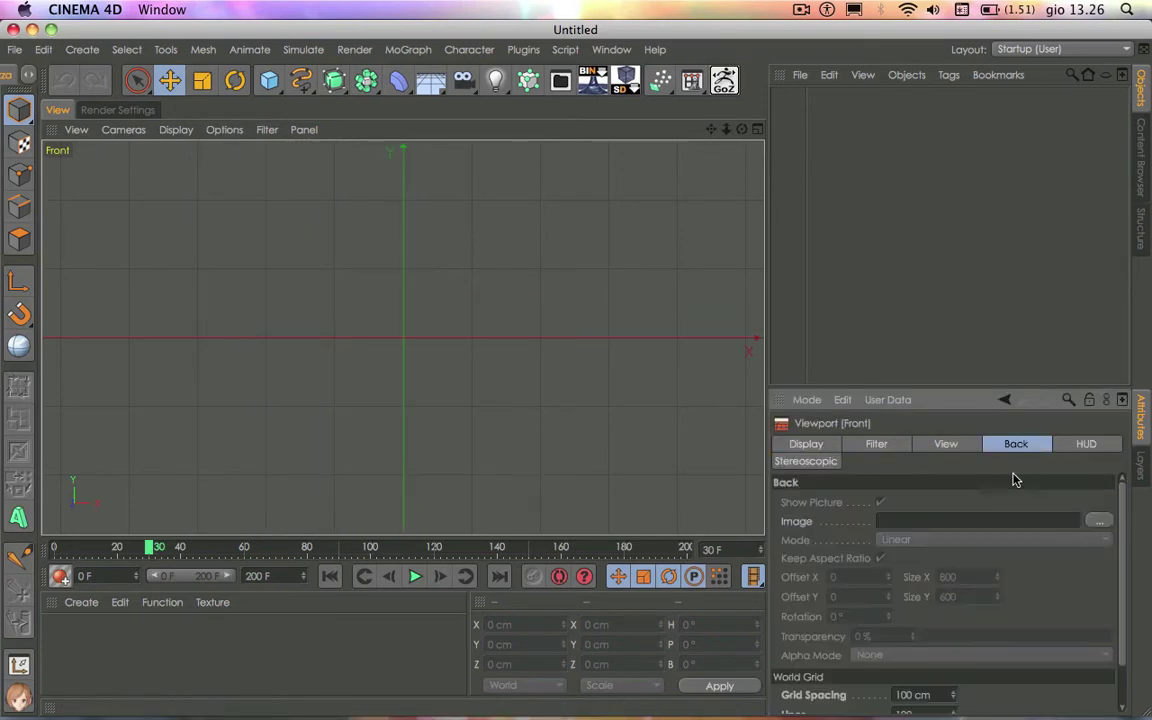
left_click(1100, 521)
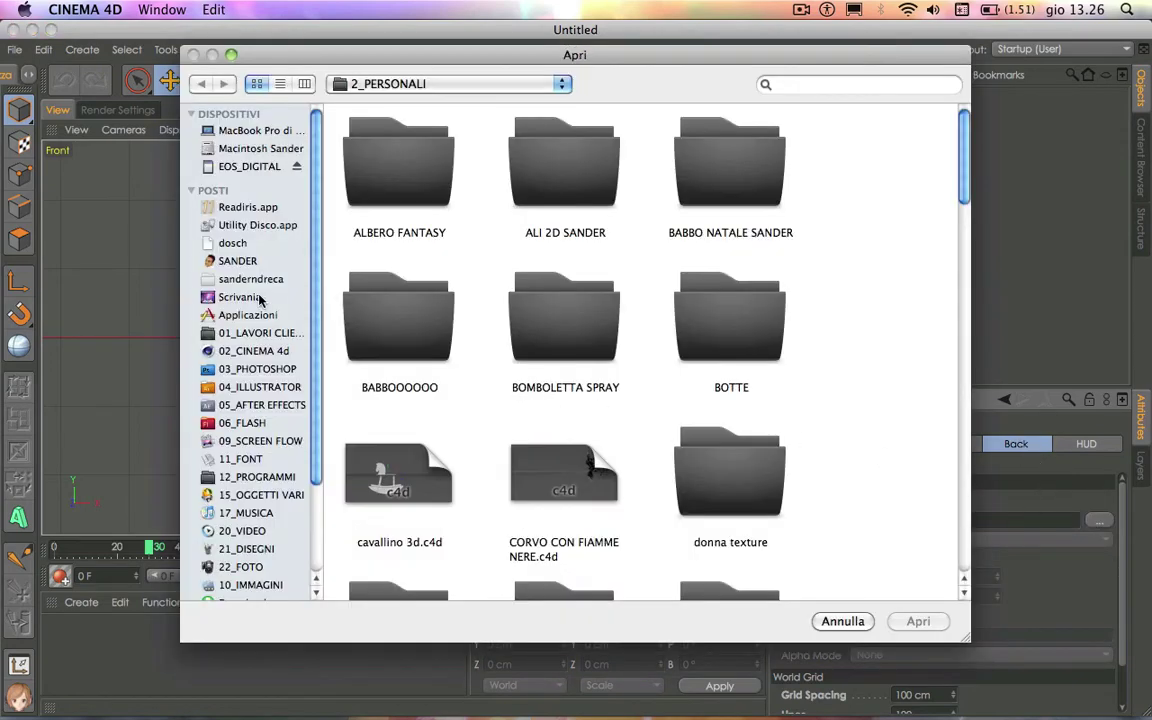
Preview the Desktop weapon images and load Axe.jpg as the Front view background
left_click(258, 298)
left_click(392, 190)
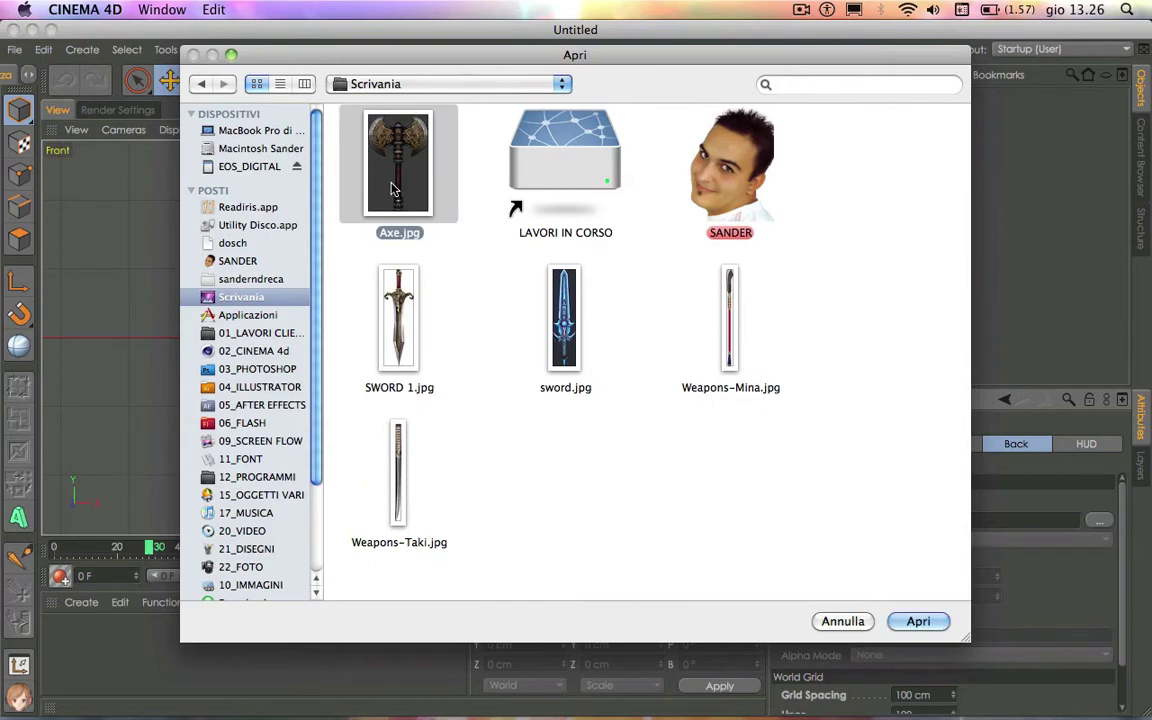
key("space")
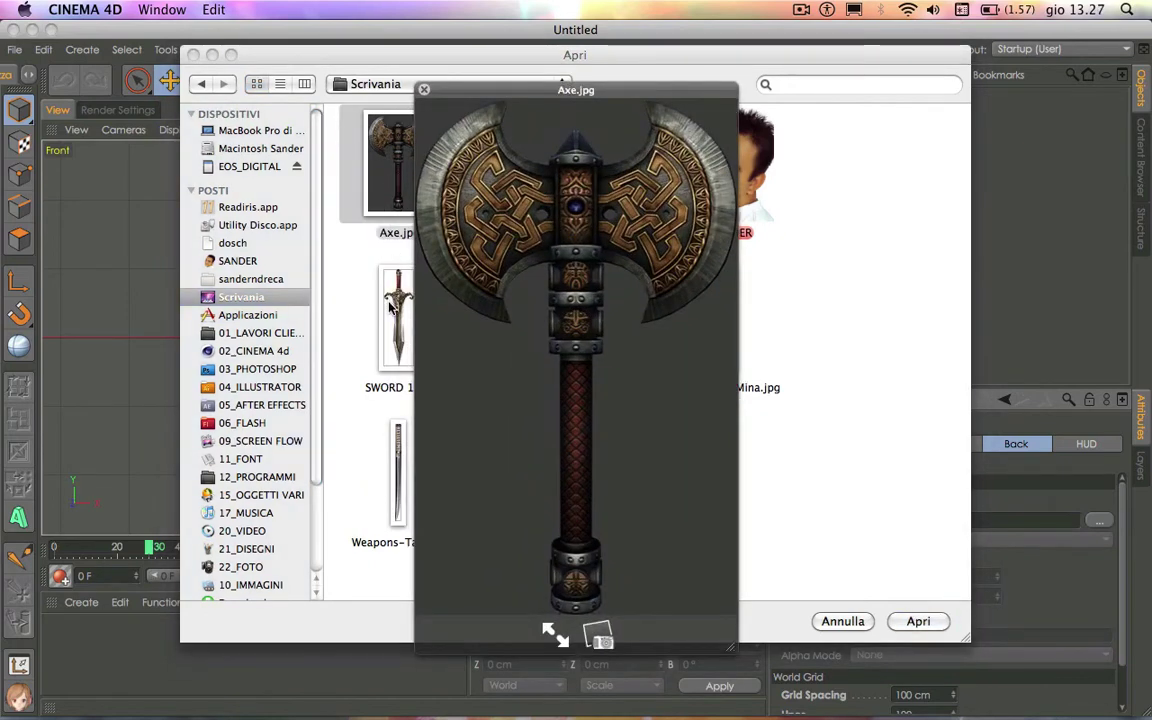
left_click(398, 315)
left_click(408, 450)
key("space")
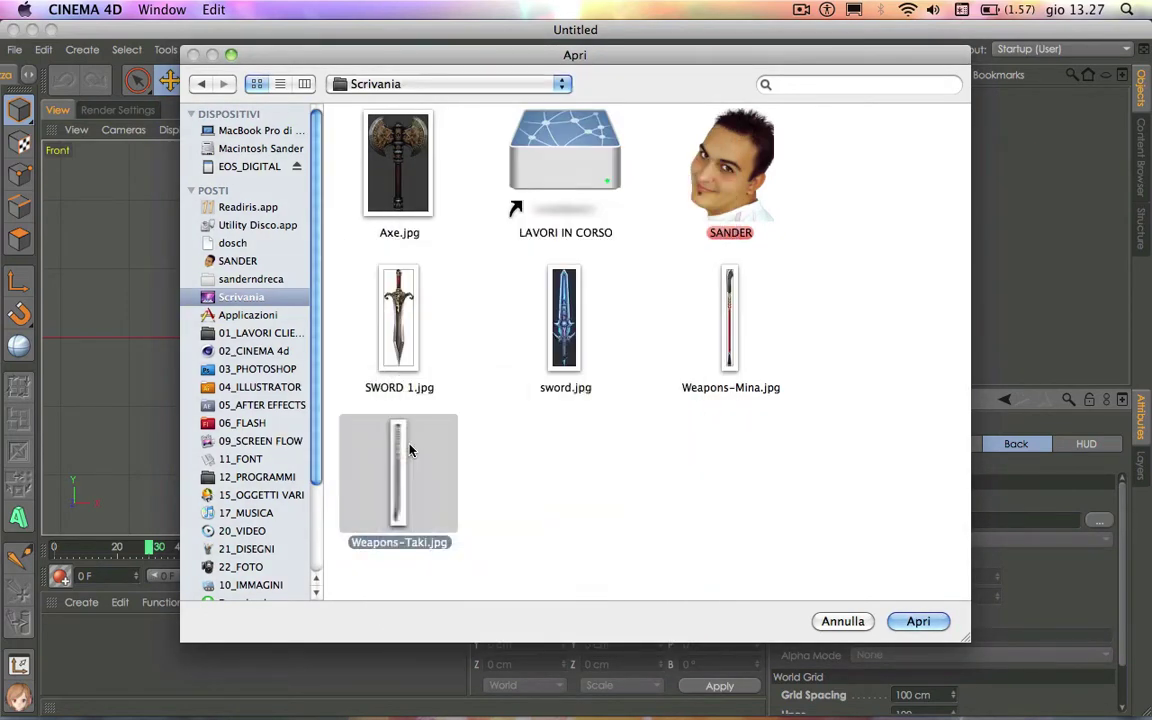
left_click(550, 320)
key("space")
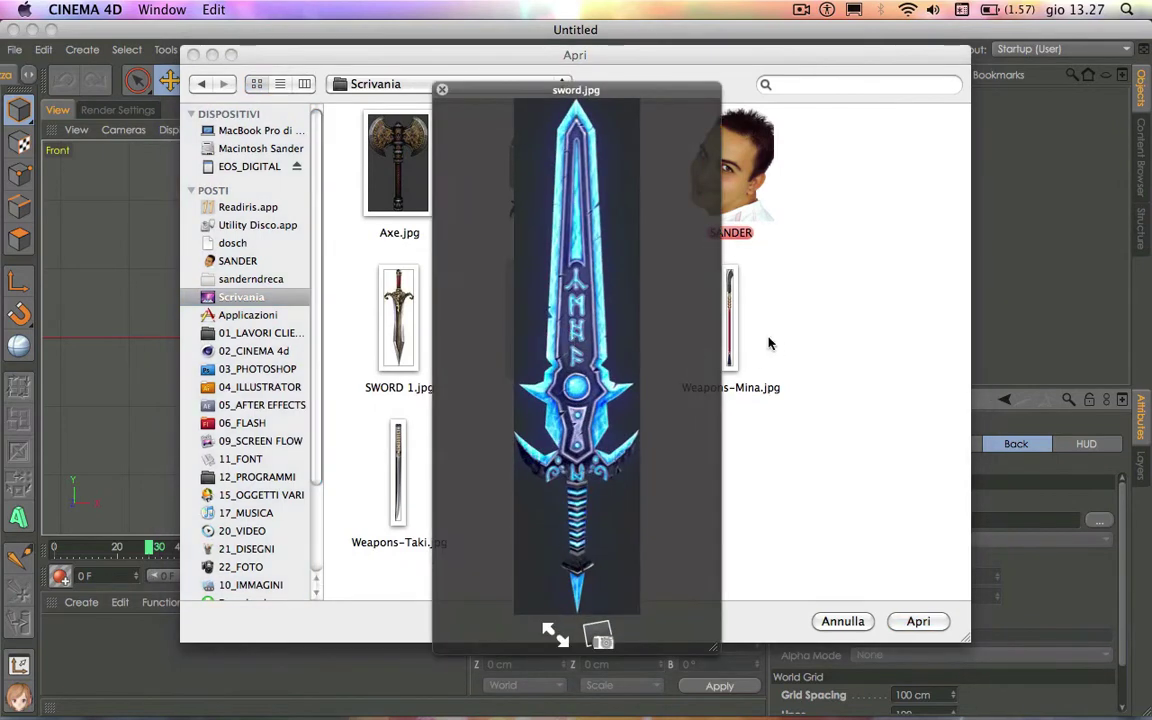
key("Right")
key("space")
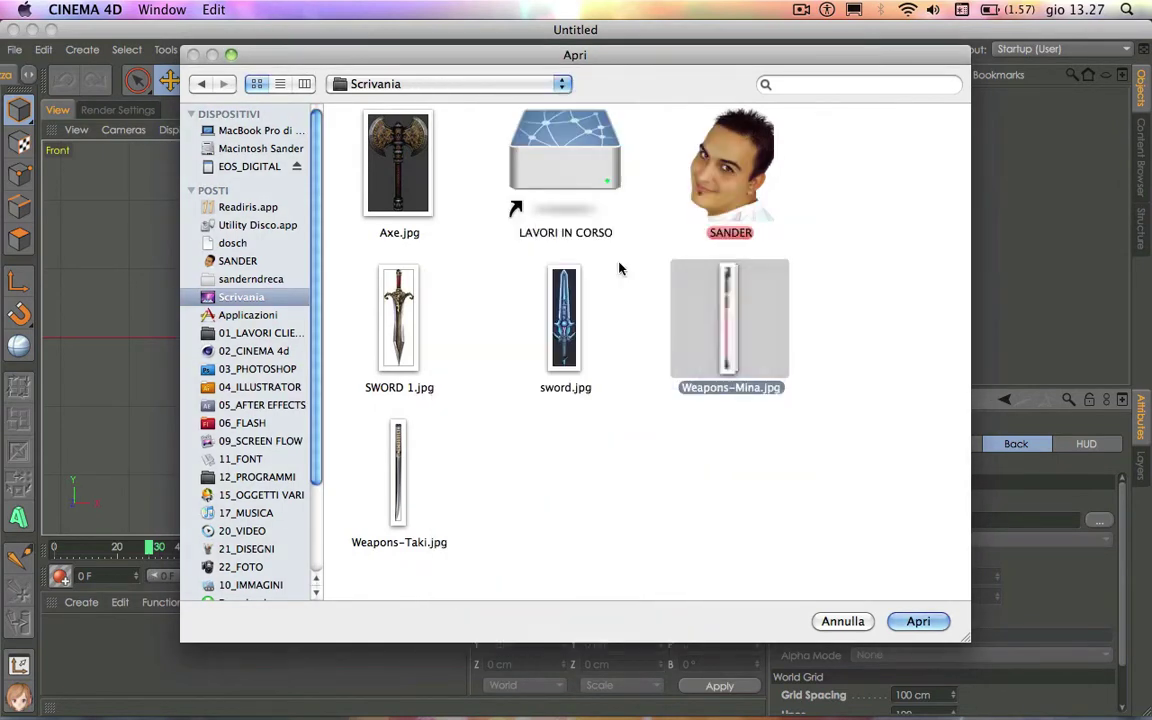
left_click(385, 175)
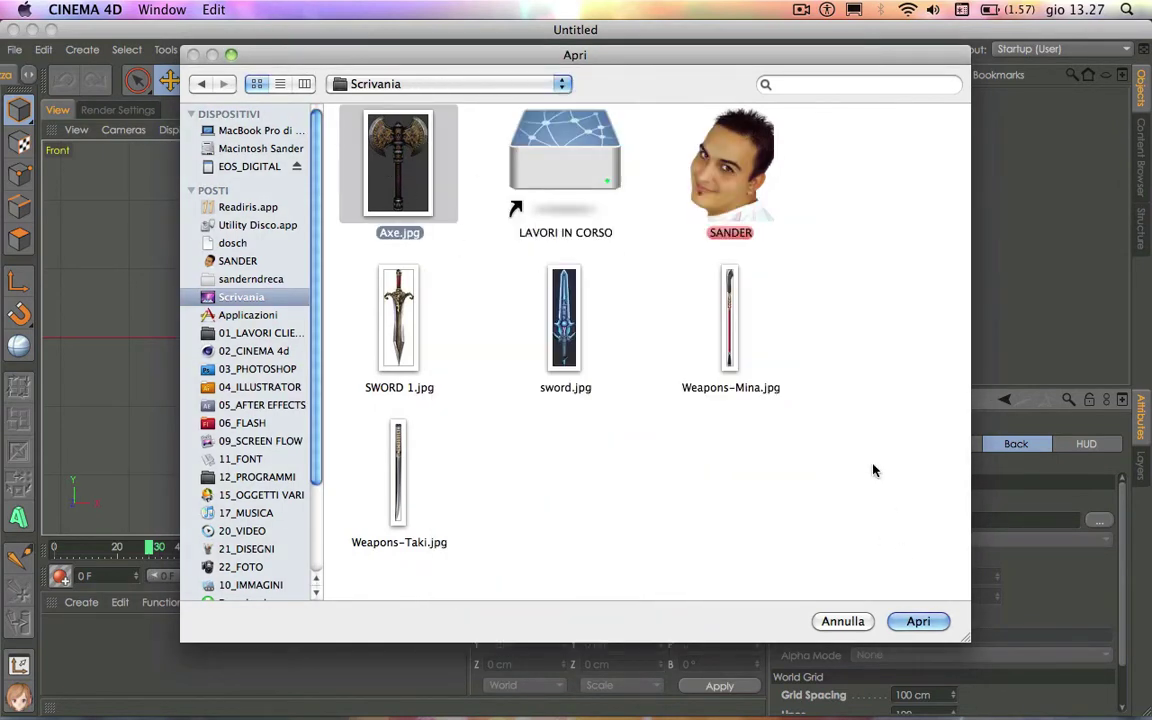
left_click(918, 622)
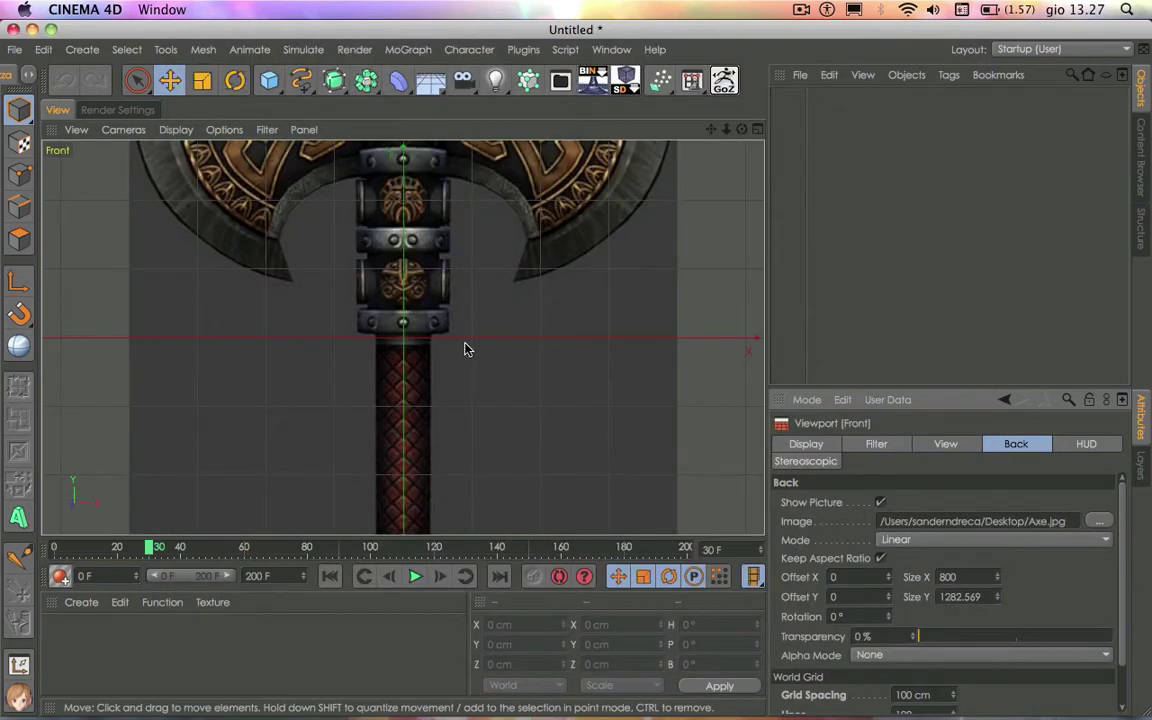
Set the Axe.jpg background to 50% transparency, frame the whole axe, and show the primitives list
left_click(1017, 637)
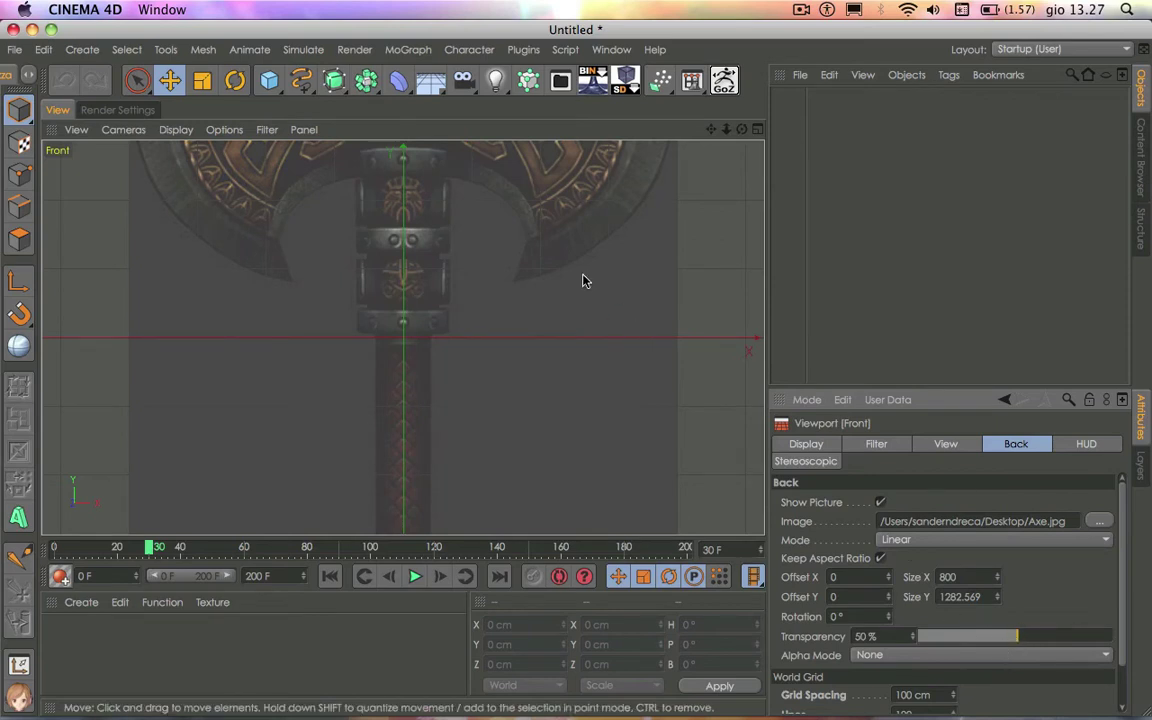
scroll(581, 278, "down", 2)
scroll(581, 278, "down", 2)
scroll(581, 278, "down", 2)
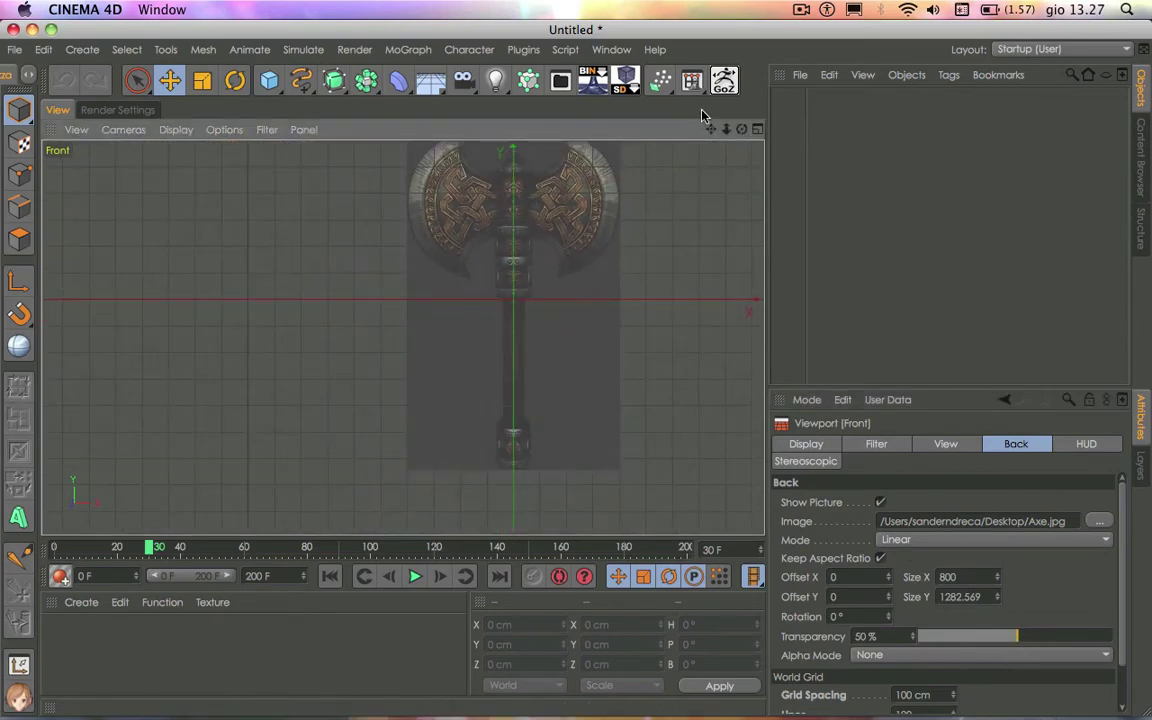
left_click_drag(711, 129, 452, 287)
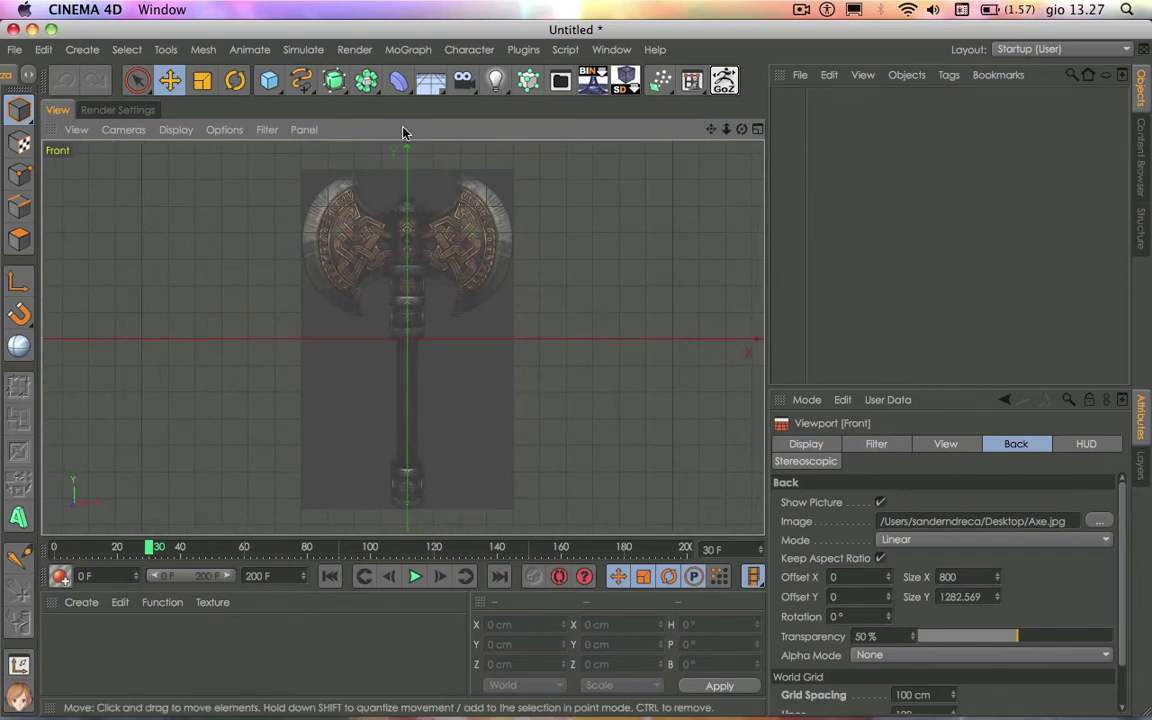
left_click(268, 80)
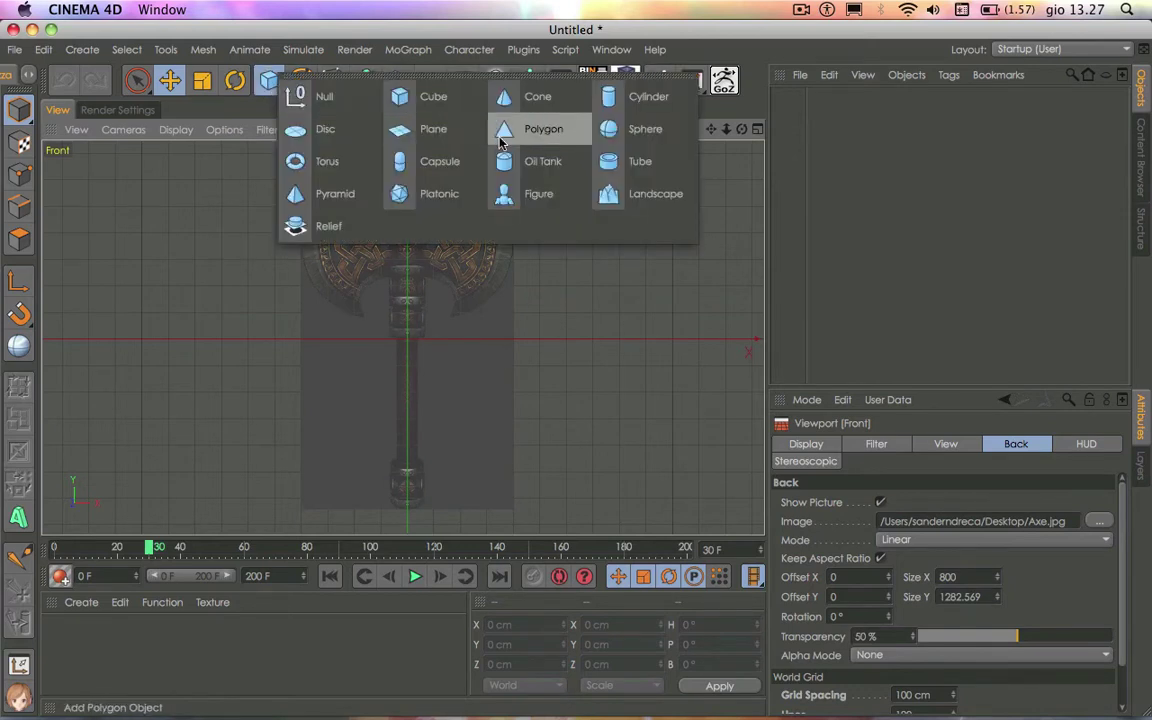
Add a cylinder, fit its height and position to the axe handle, and give it 8 rotation segments
left_click(660, 101)
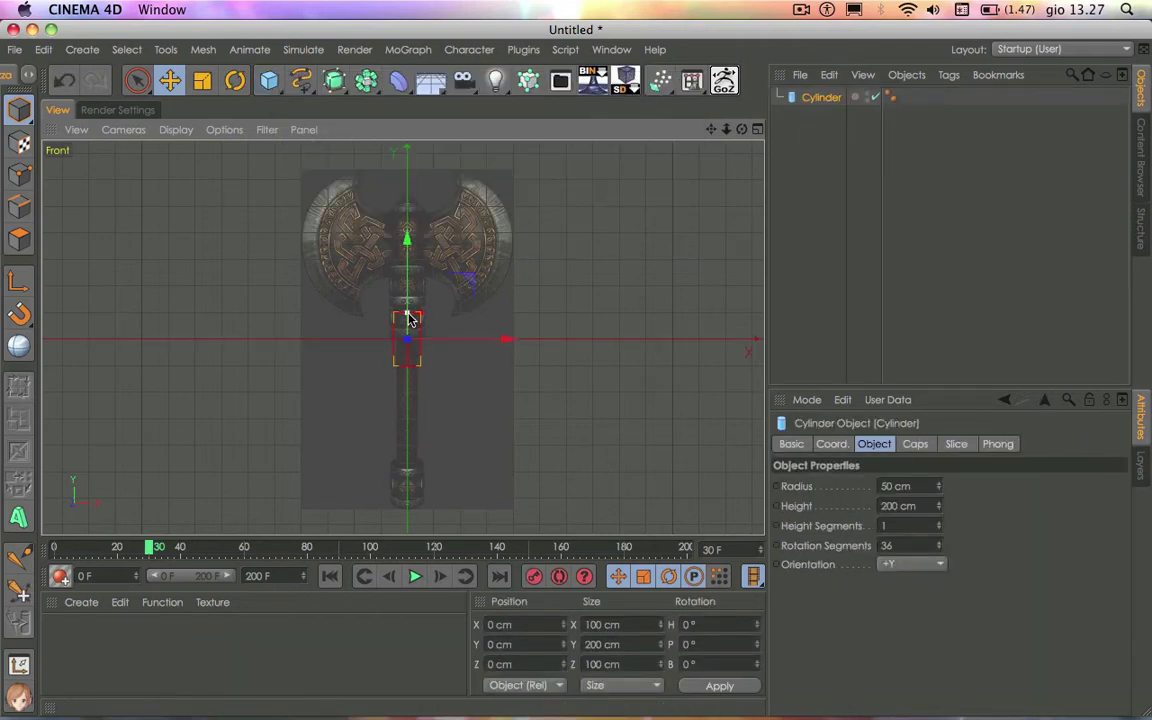
left_click_drag(408, 318, 418, 178)
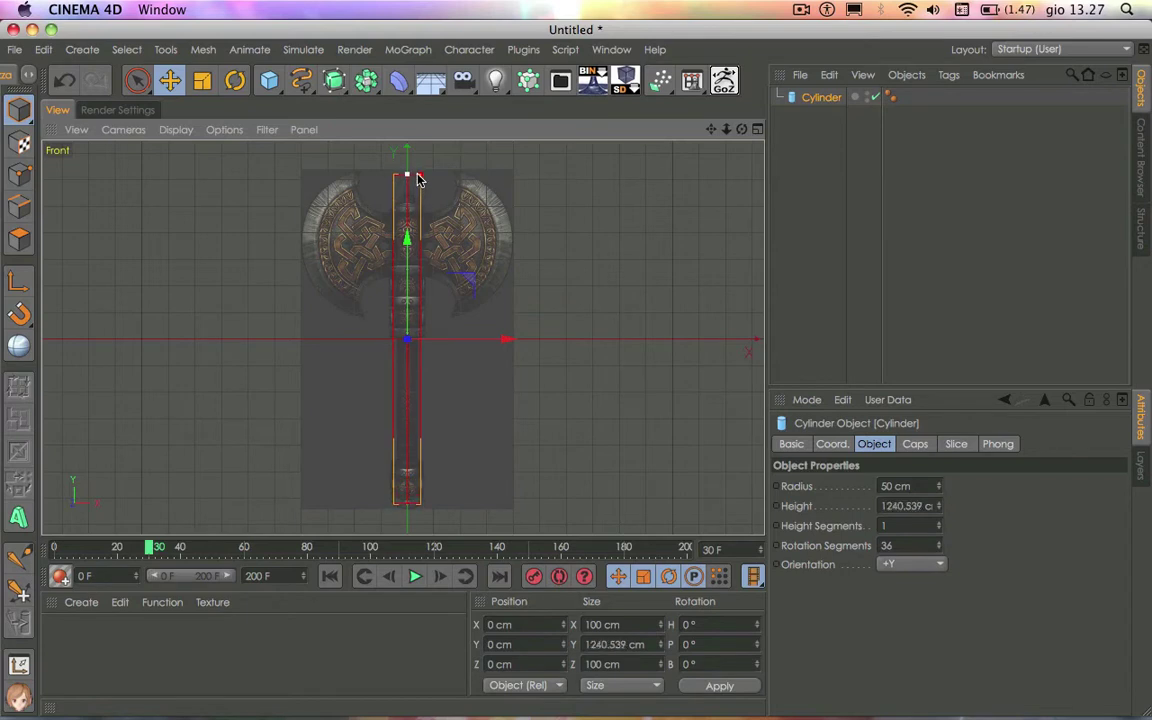
left_click_drag(408, 237, 407, 252)
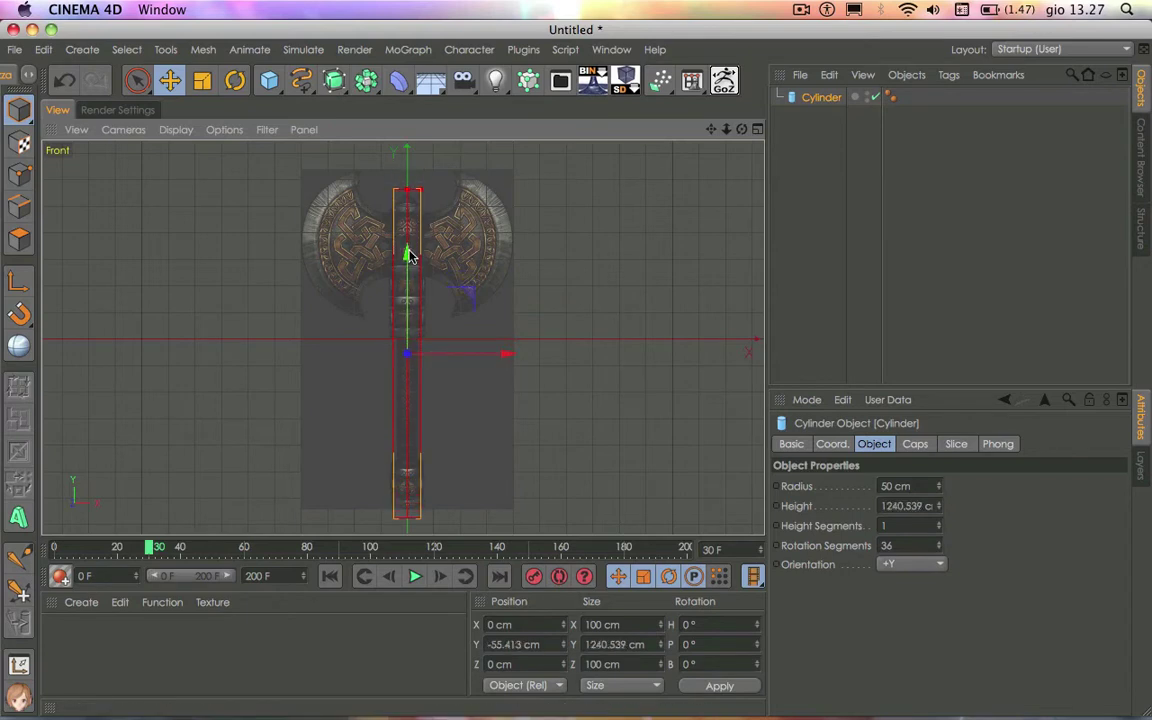
left_click_drag(405, 193, 406, 203)
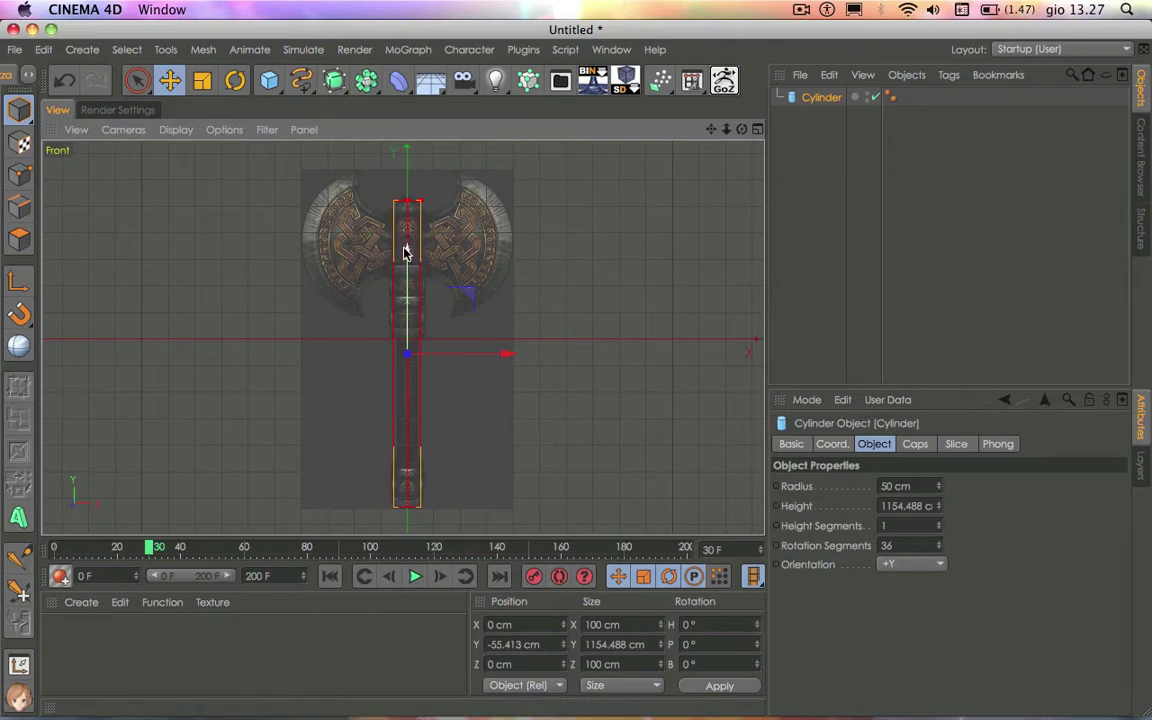
left_click_drag(405, 252, 406, 247)
left_click(907, 545)
type("8")
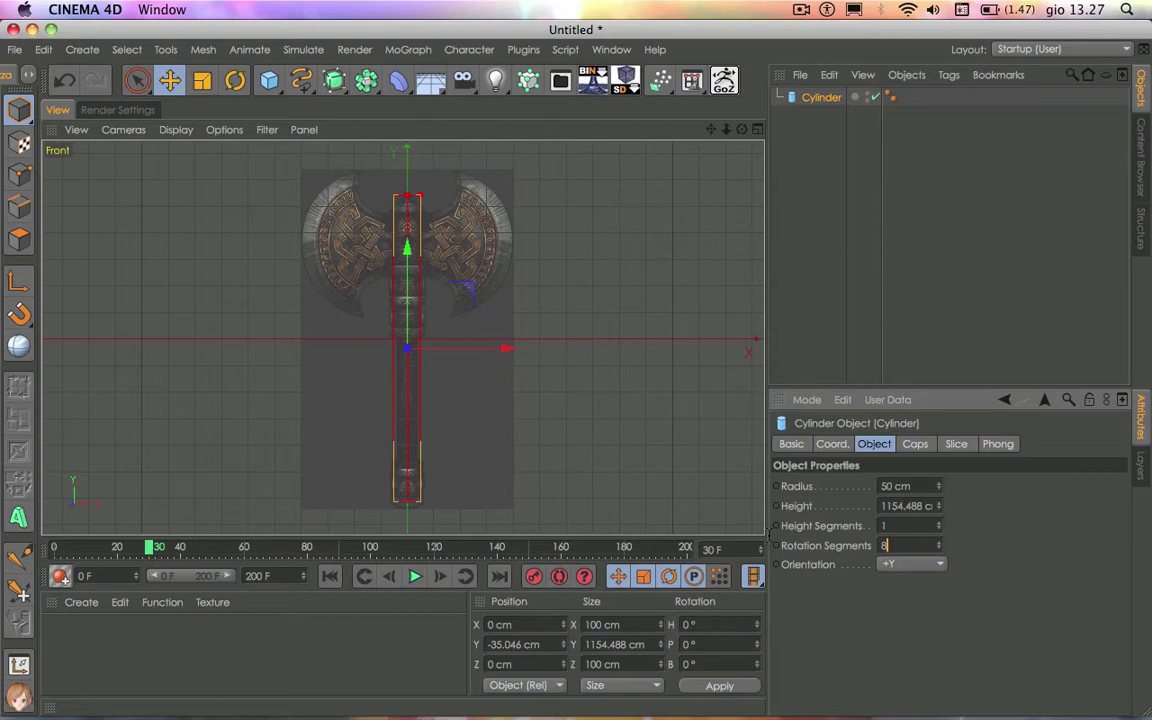
Convert the cylinder to an editable polygon object and optimize its points
key("c")
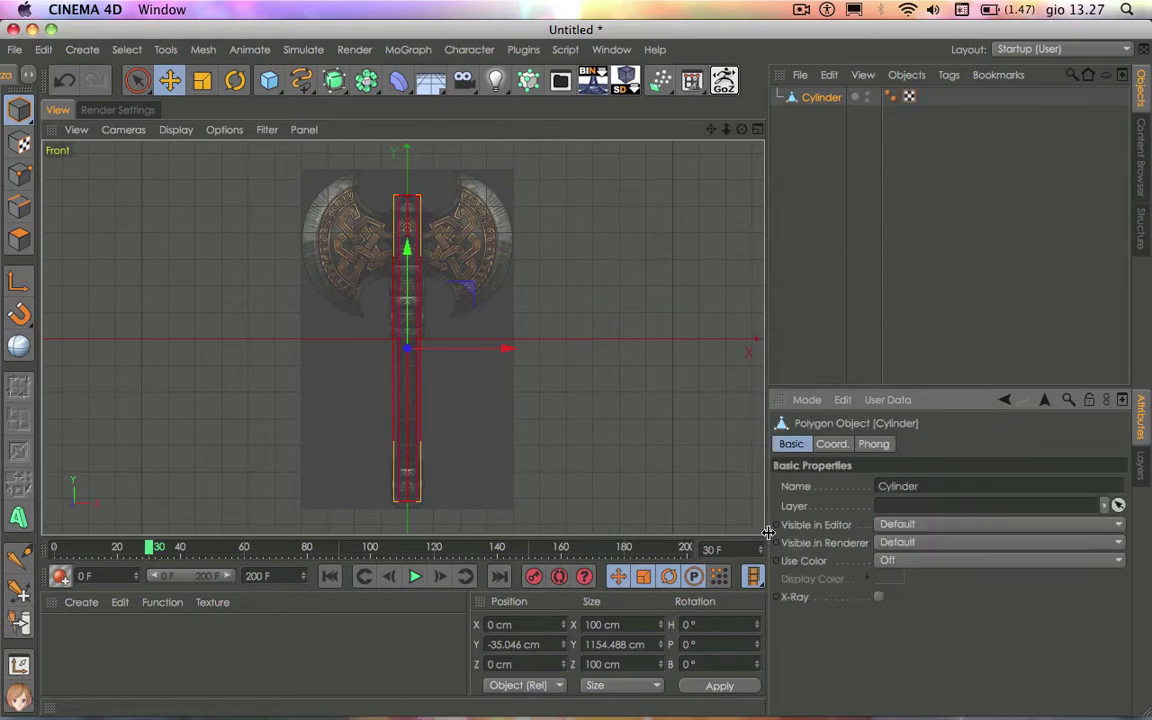
left_click(19, 174)
right_click(228, 250)
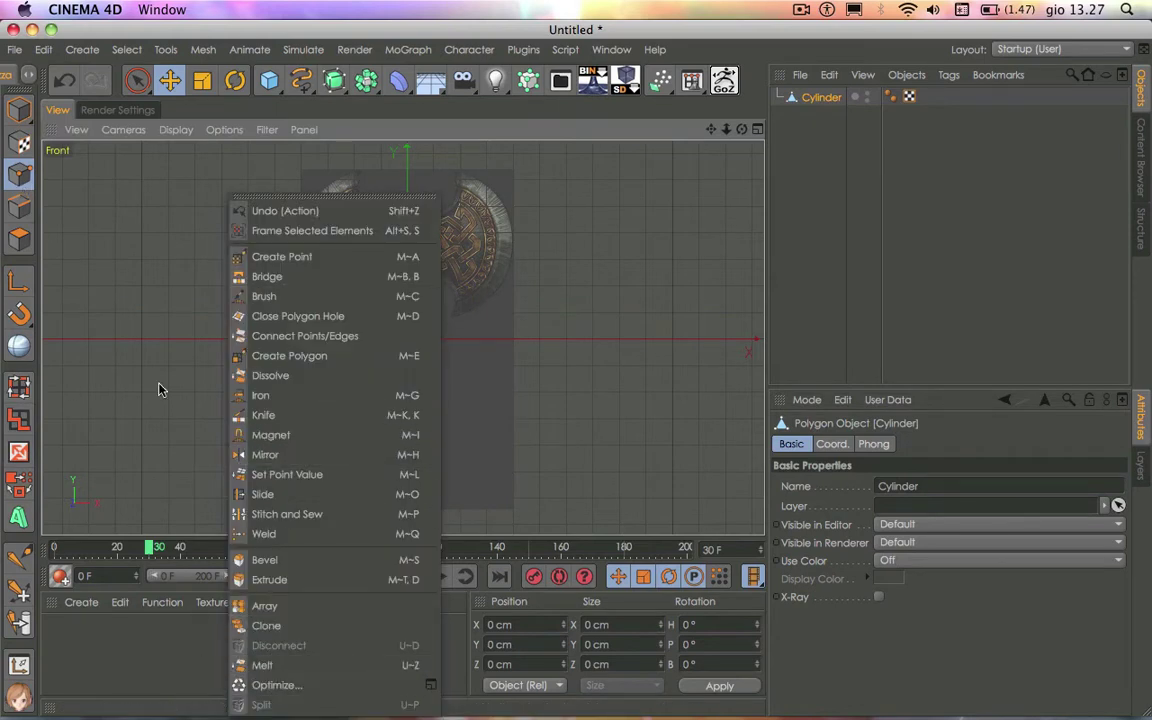
left_click(312, 686)
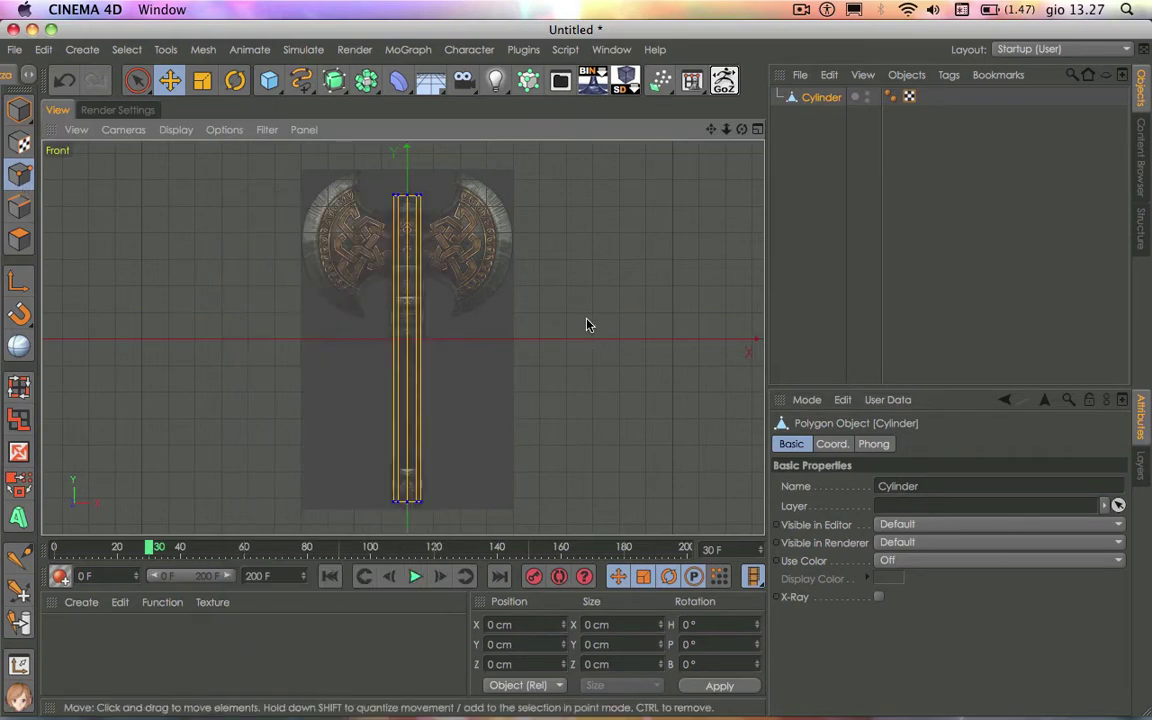
scroll(410, 413, "up", 2)
scroll(410, 413, "up", 2)
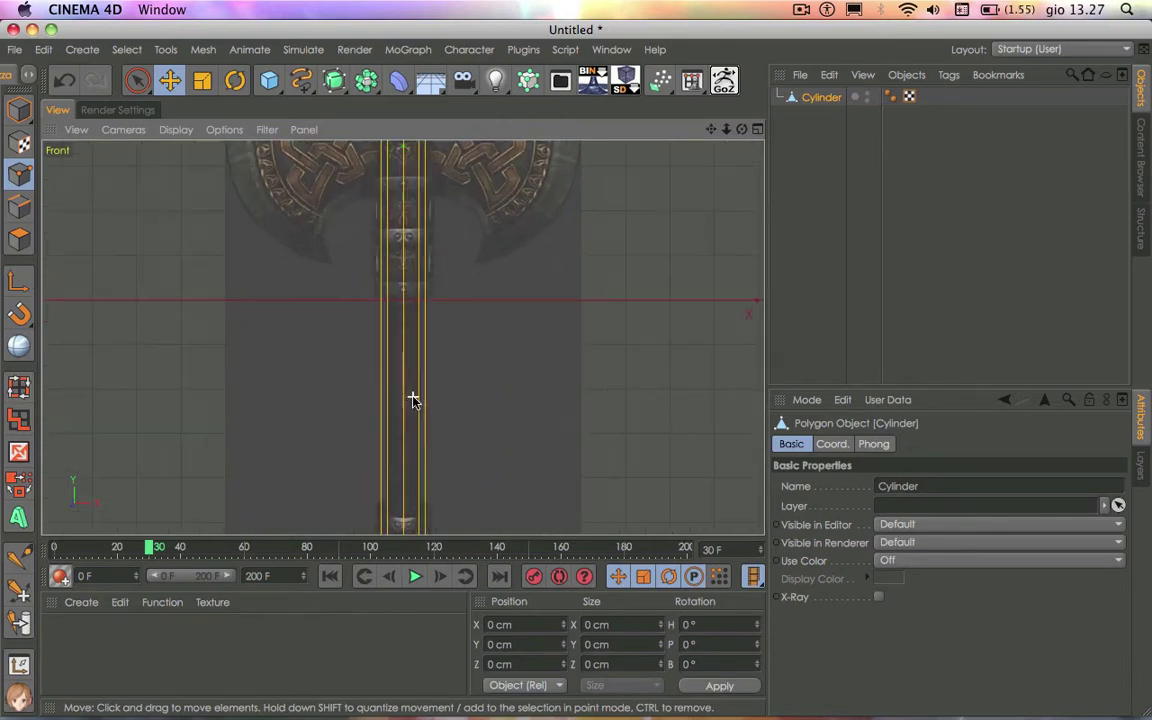
scroll(404, 337, "down", 3)
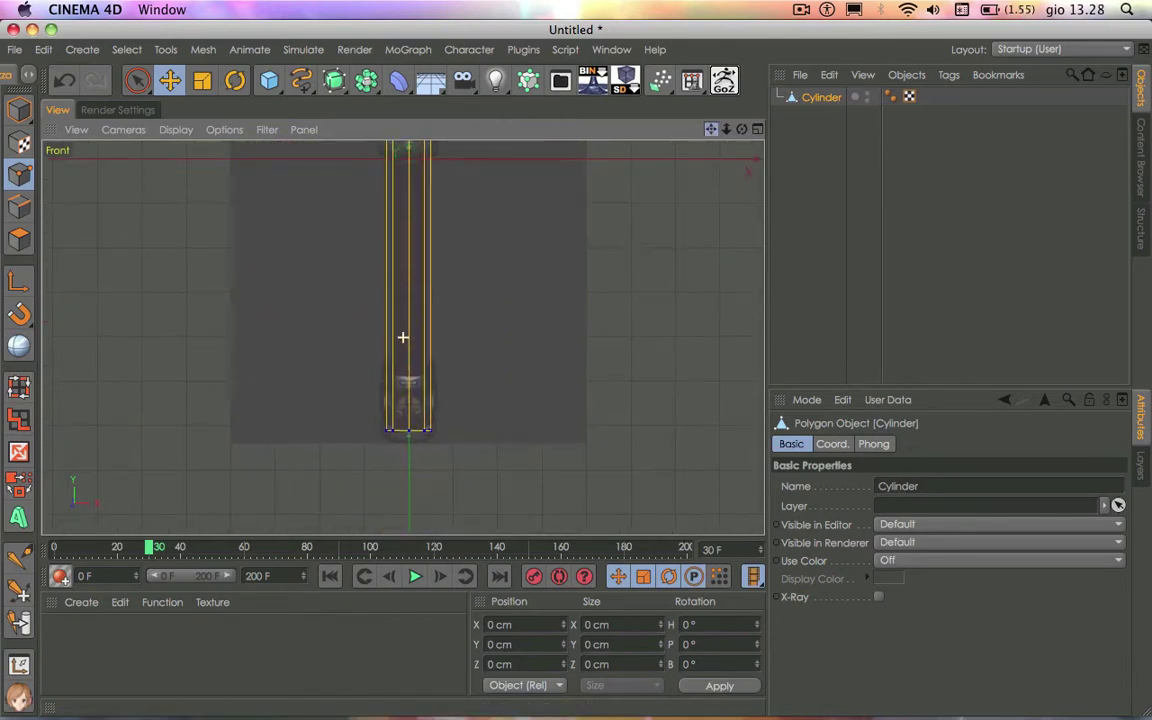
scroll(552, 371, "up", 1)
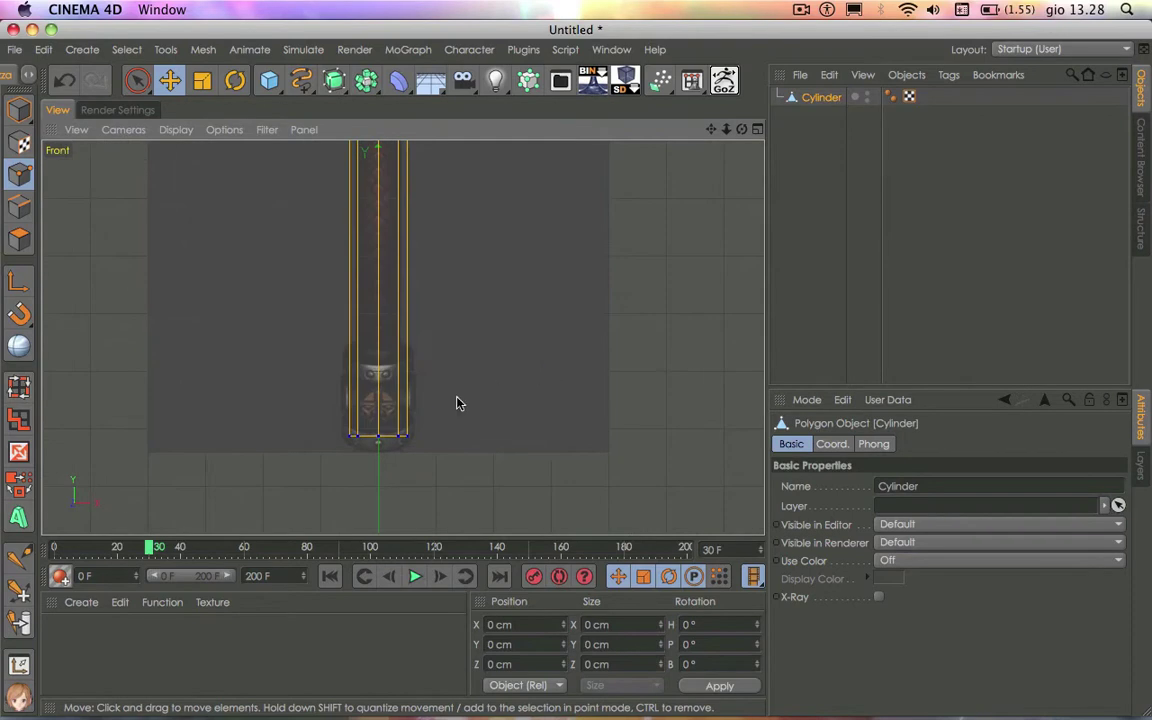
right_click(458, 399)
Set the Knife tool to cut hidden geometry too, and add two horizontal edge loops
left_click(531, 416)
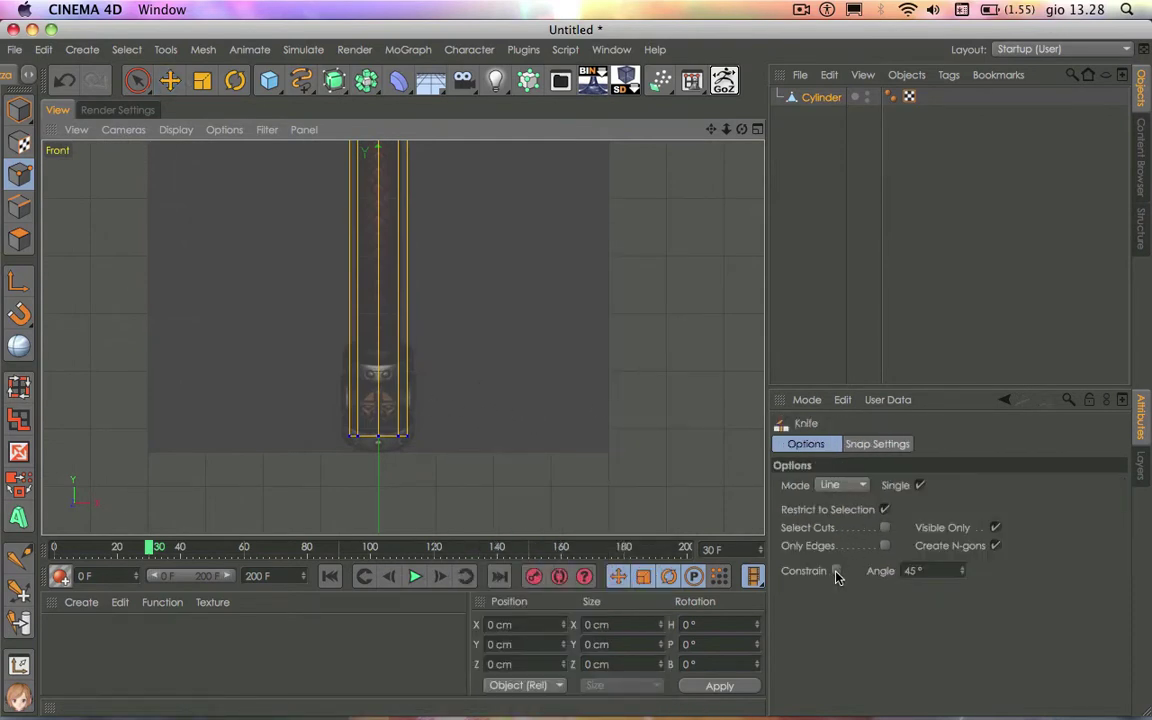
left_click(996, 527)
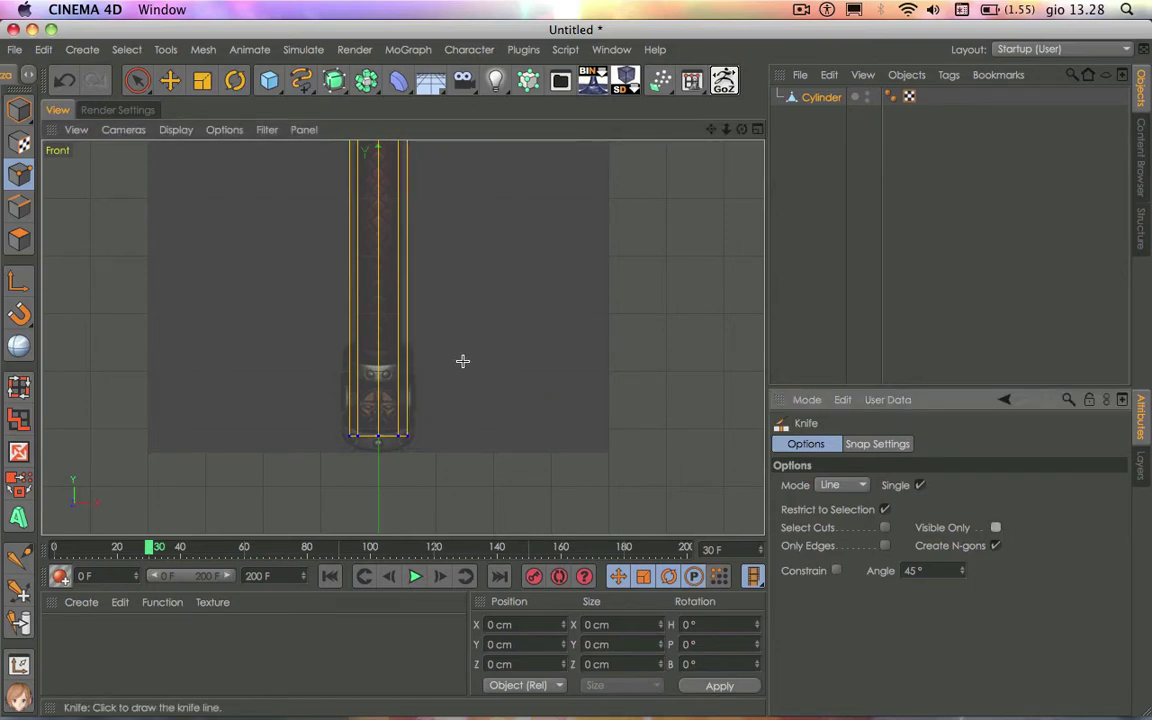
left_click_drag(463, 358, 183, 358)
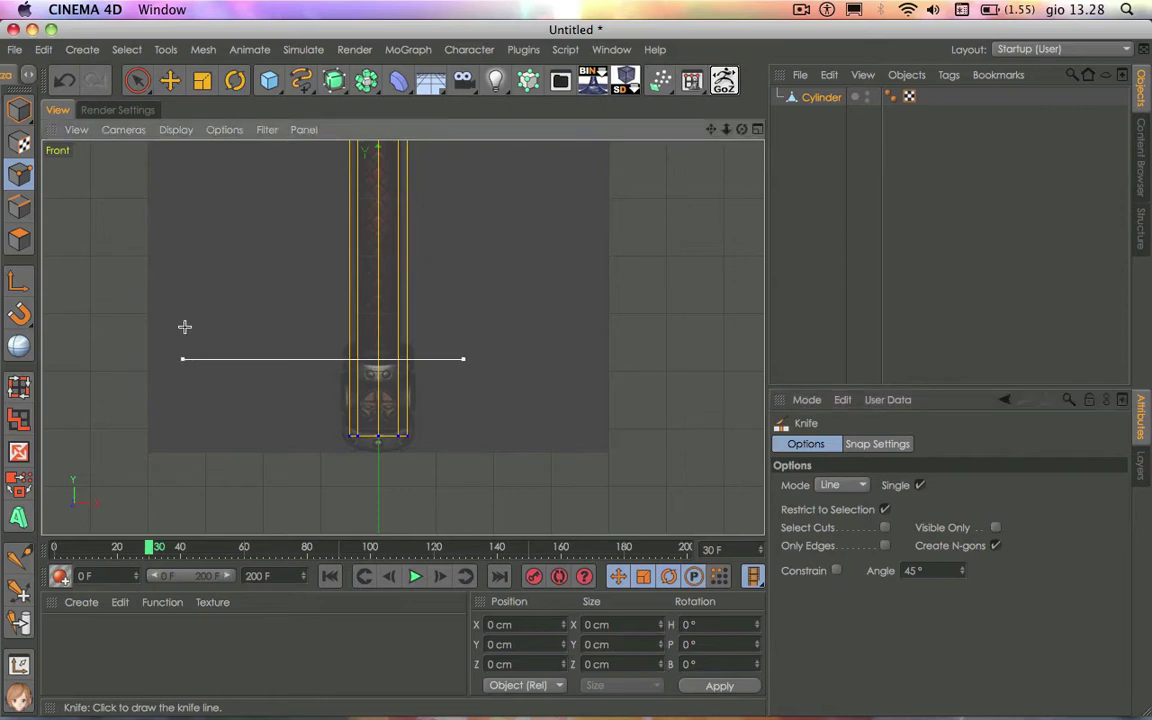
left_click(280, 327)
left_click_drag(421, 350, 230, 345)
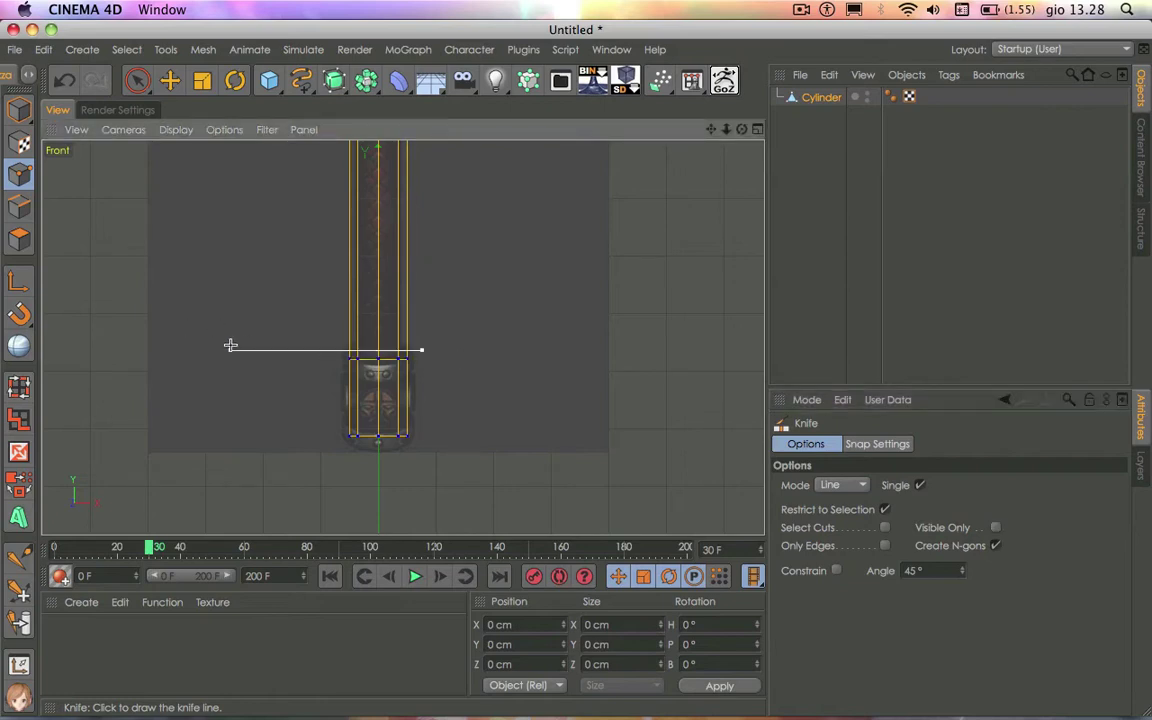
Add five more horizontal edge loops along the handle, lower down and near the top
scroll(401, 334, "up", 3)
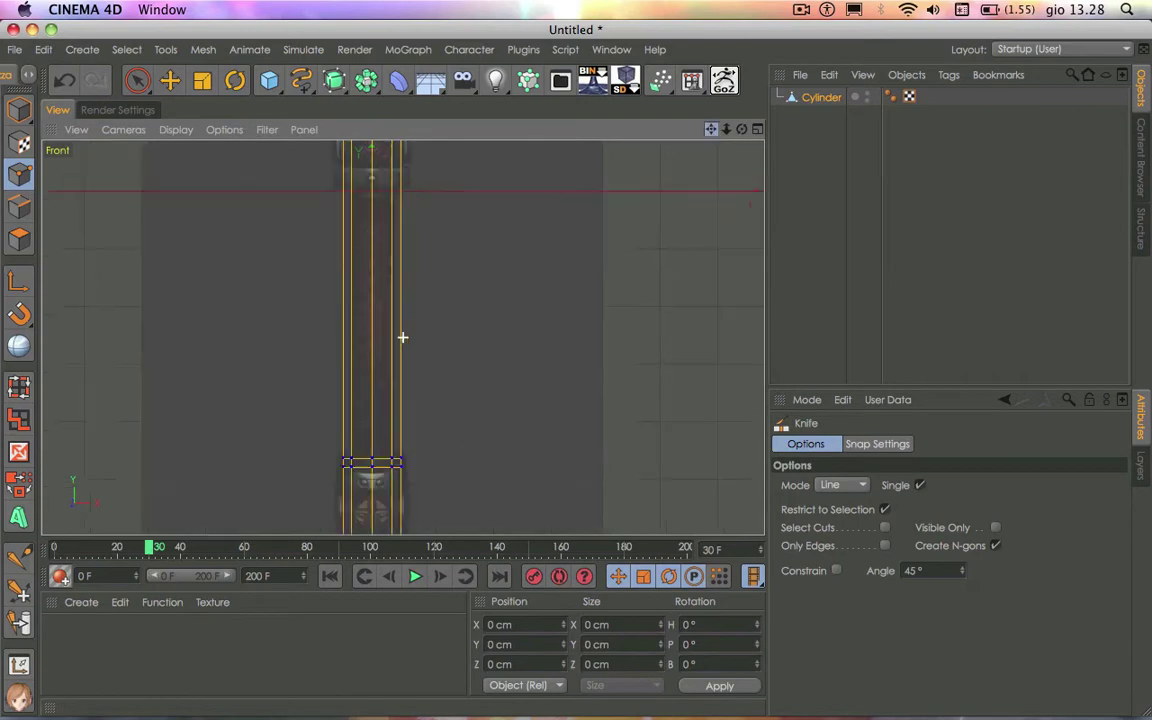
scroll(401, 334, "up", 3)
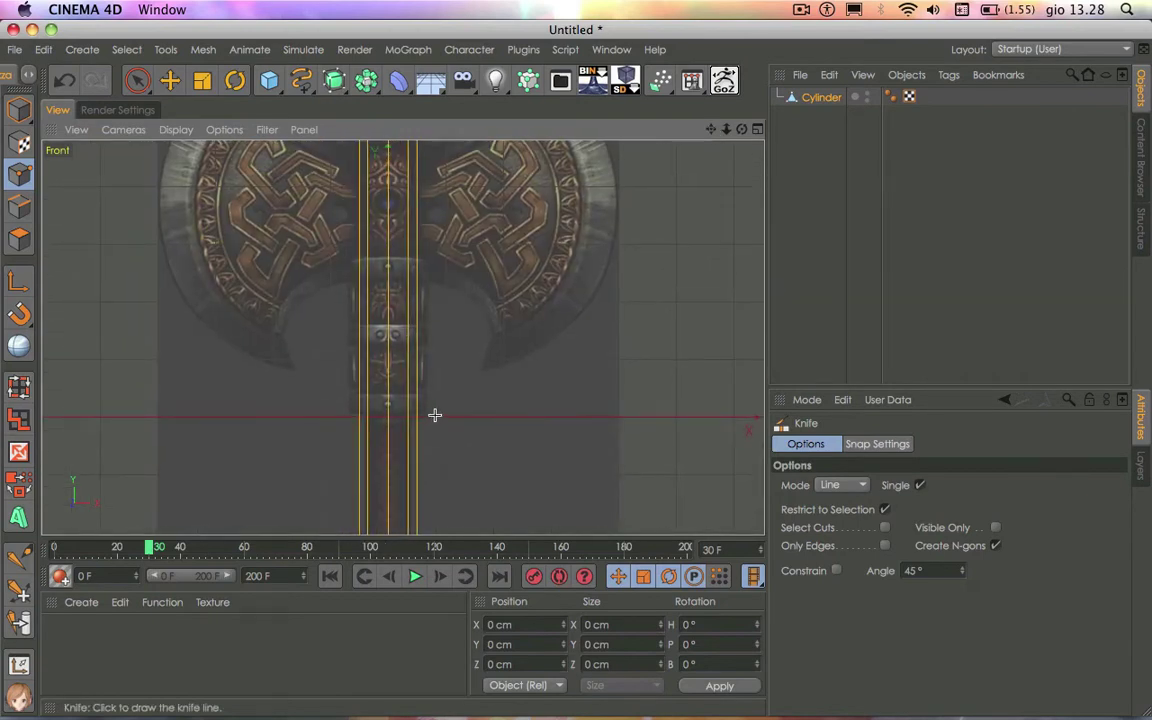
left_click_drag(434, 414, 283, 414)
left_click_drag(441, 394, 270, 394)
left_click_drag(439, 259, 196, 259)
mouse_move(726, 129)
left_mouse_down()
mouse_move(700, 150)
mouse_move(730, 170)
left_mouse_up()
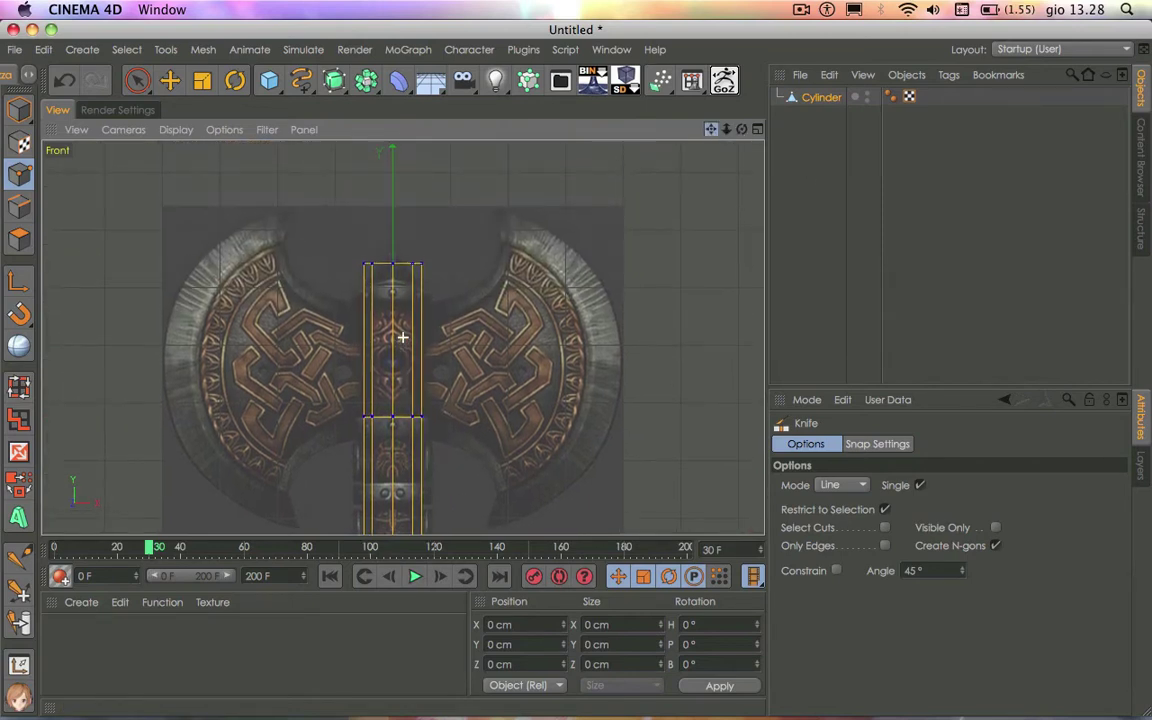
left_click_drag(435, 305, 252, 305)
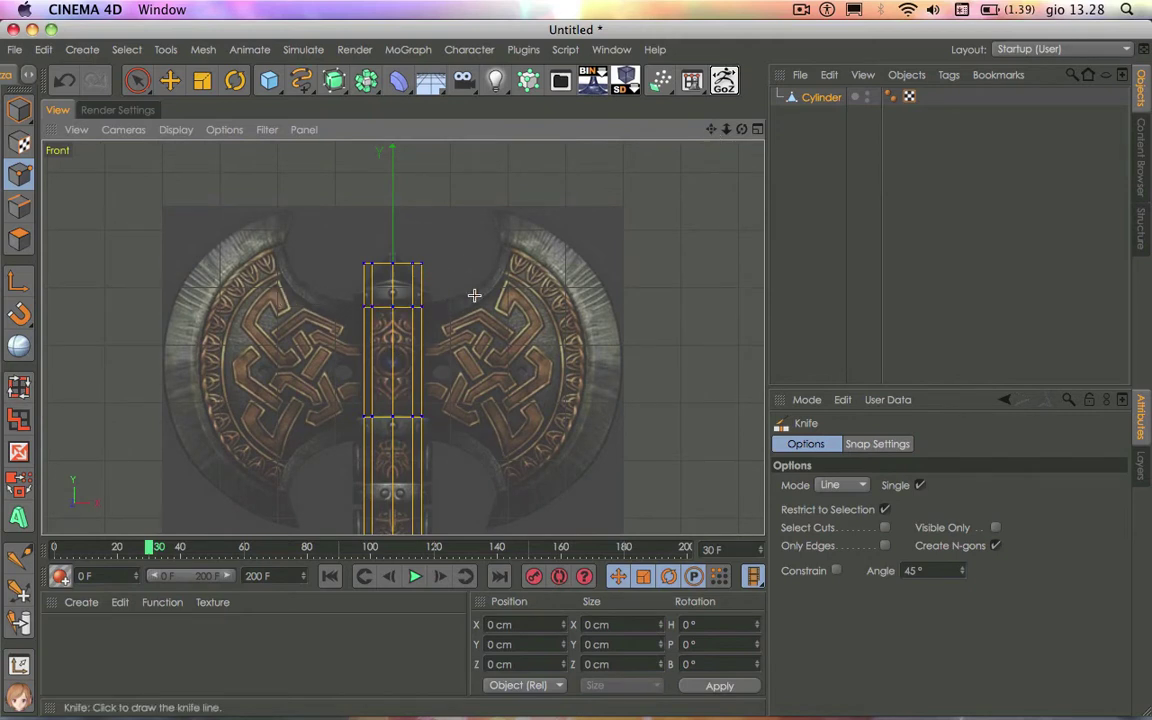
left_click_drag(436, 286, 262, 286)
Using Live Selection with hidden elements selectable, select the cylinder's top edge ring and raise it slightly
left_click(137, 80)
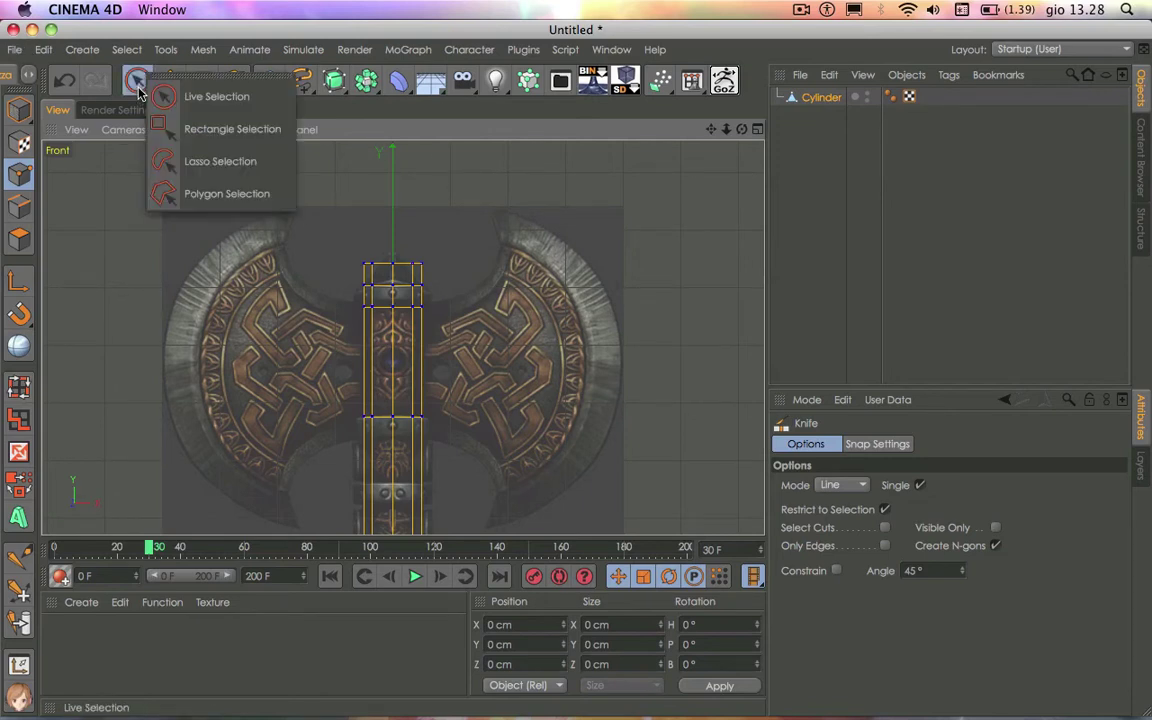
left_click(230, 100)
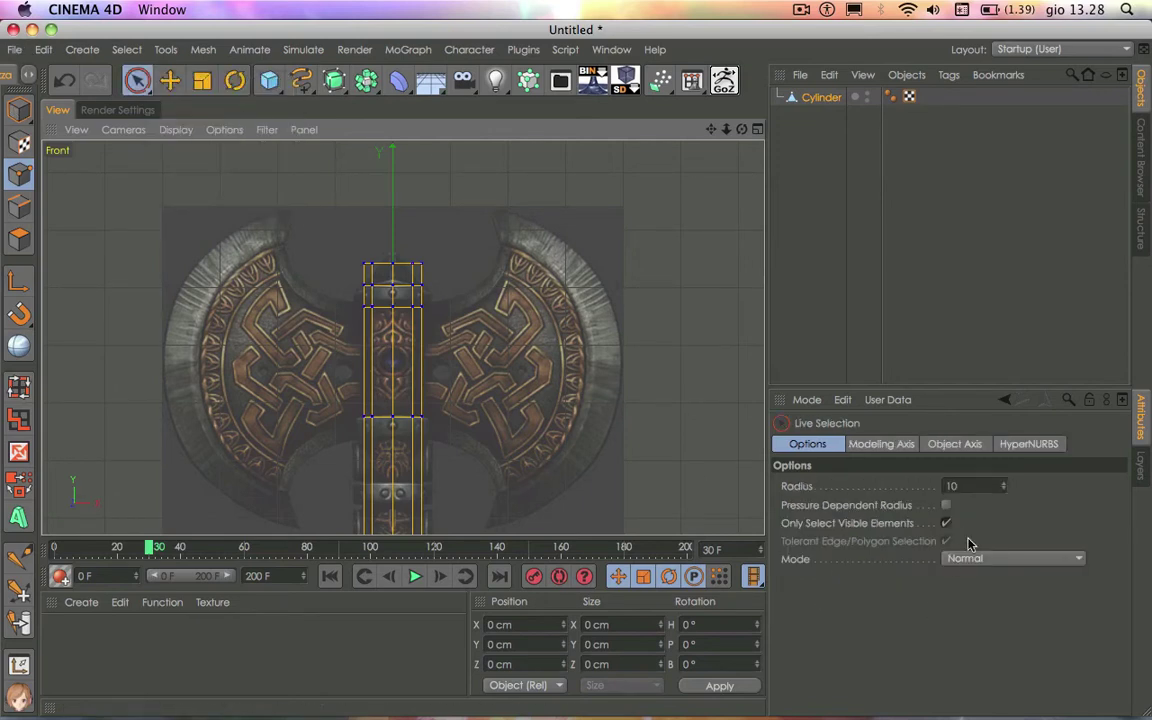
left_click(946, 523)
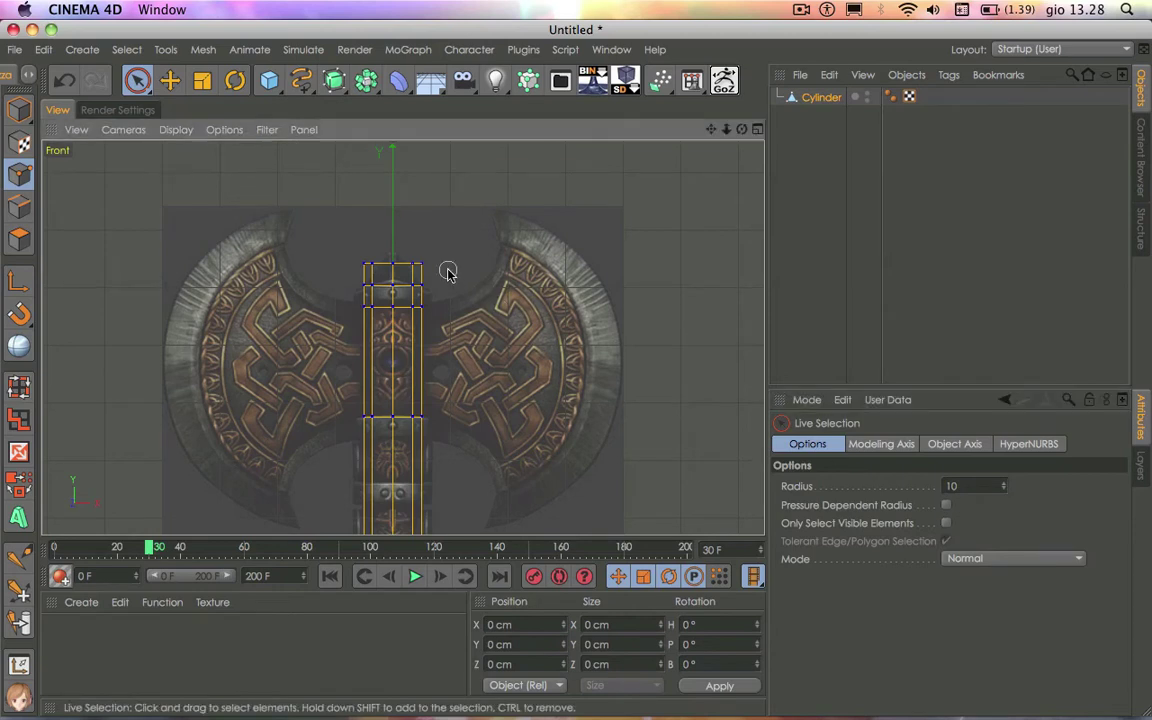
left_click_drag(311, 257, 470, 262)
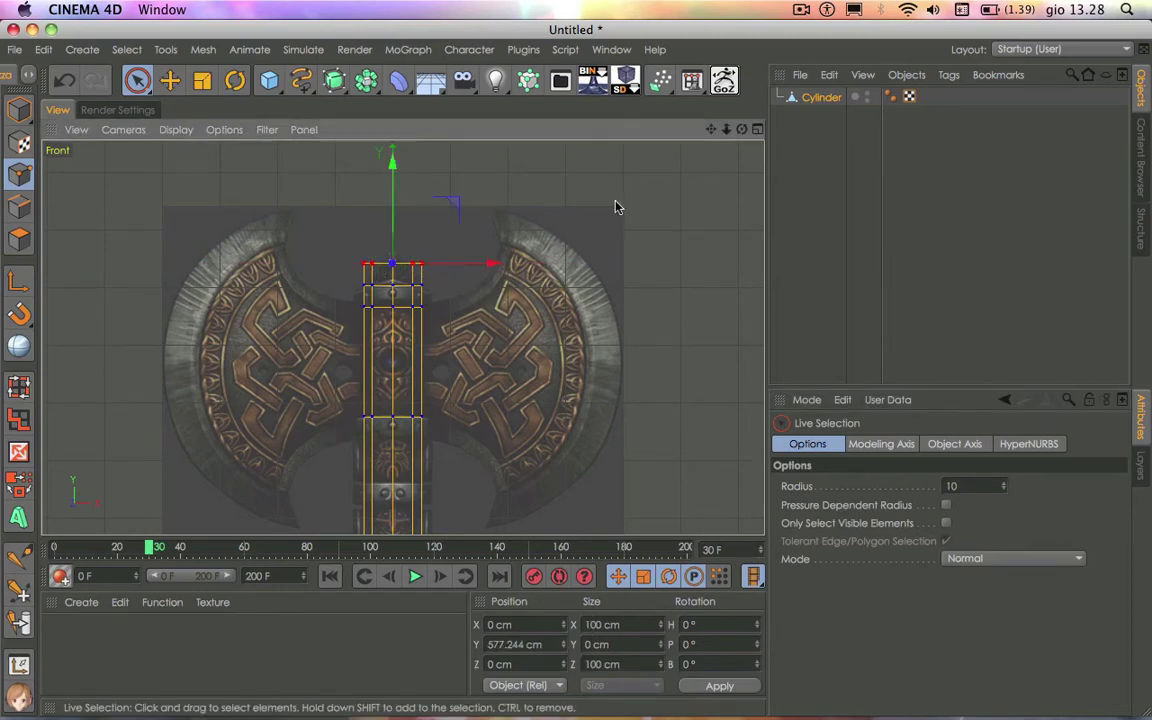
left_click_drag(392, 230, 390, 222)
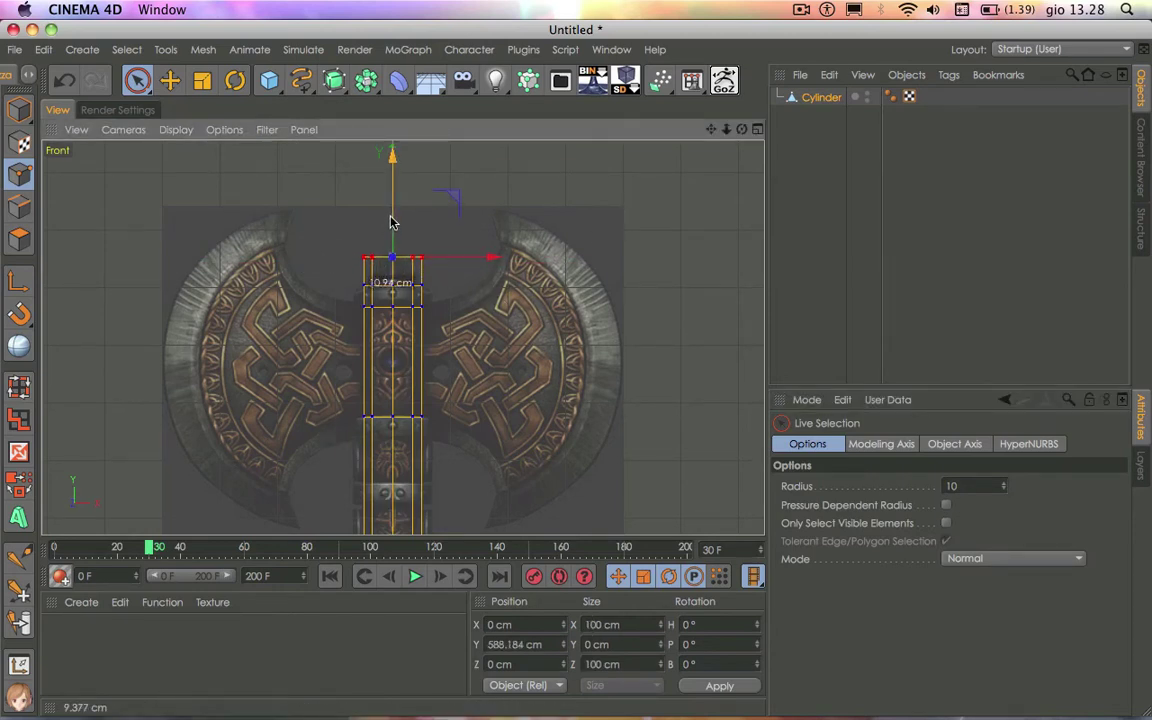
In the Perspective view, weld the top cap points into a single apex
left_click(757, 129)
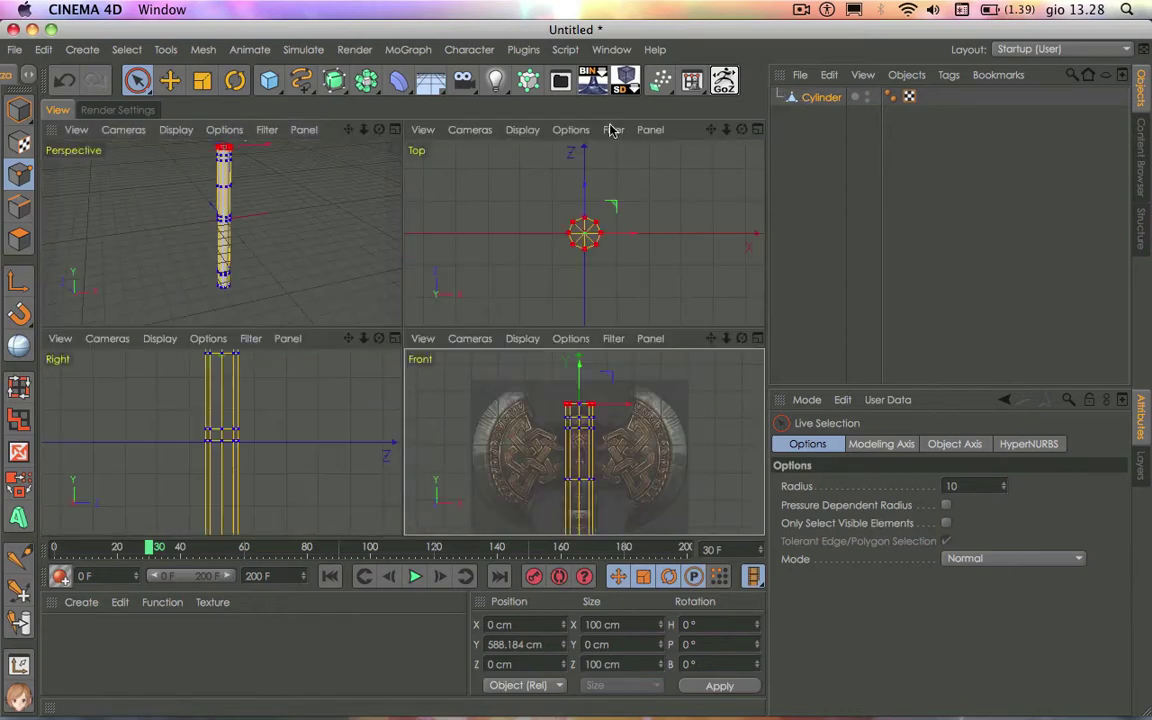
left_click(396, 130)
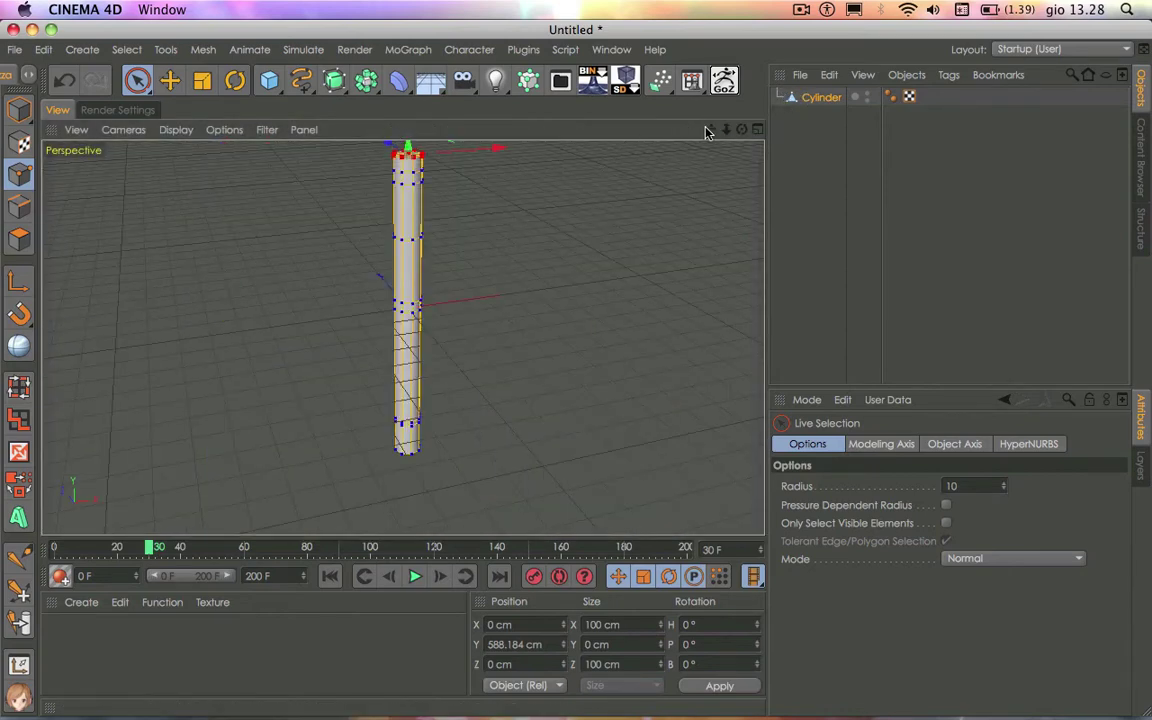
left_click_drag(402, 338, 402, 338, "alt")
scroll(402, 338, "up", 5)
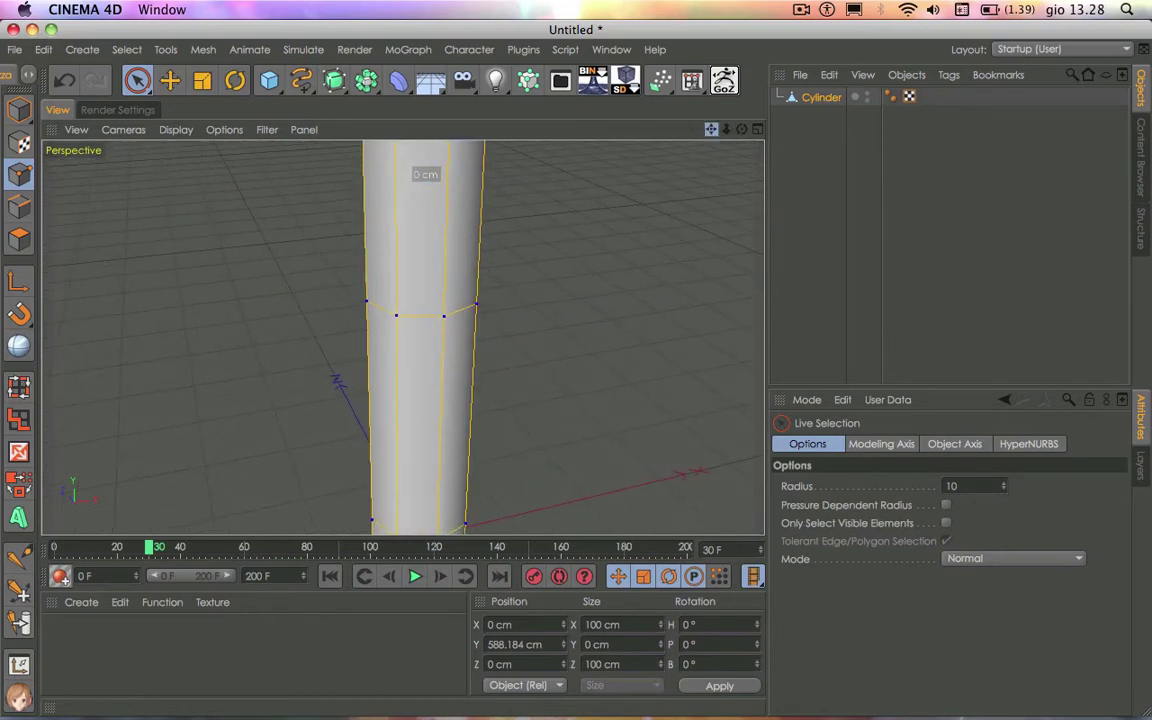
scroll(402, 338, "down", 4)
scroll(402, 338, "down", 2)
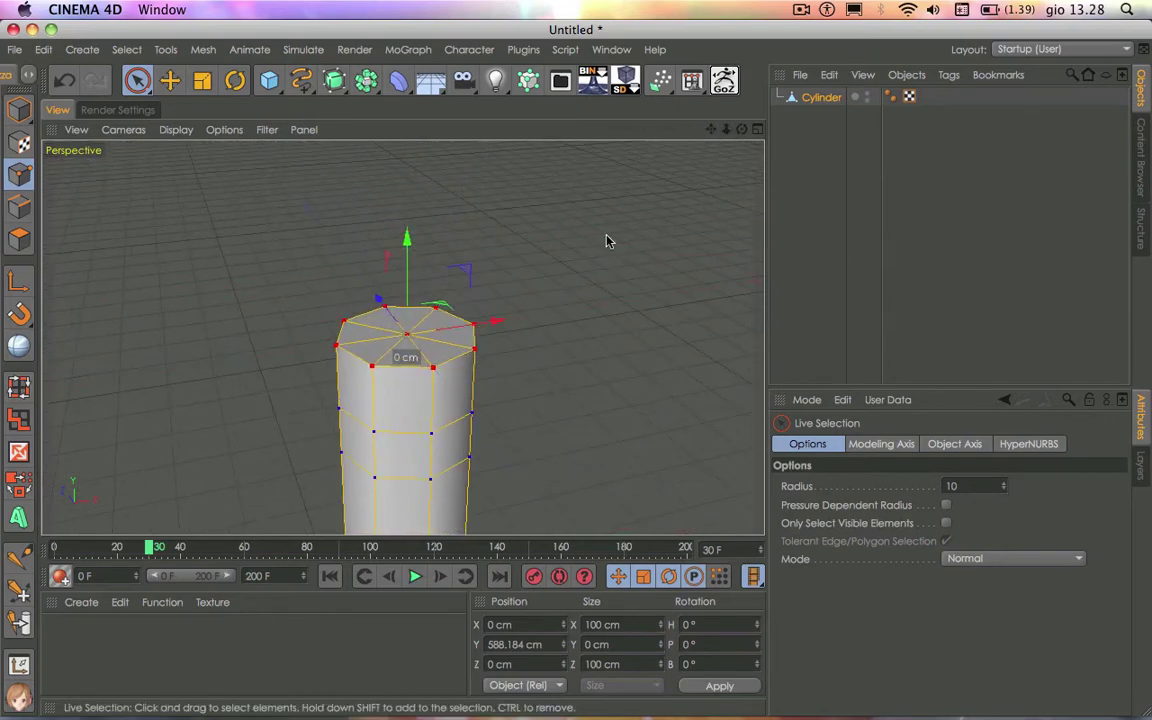
right_click(563, 306)
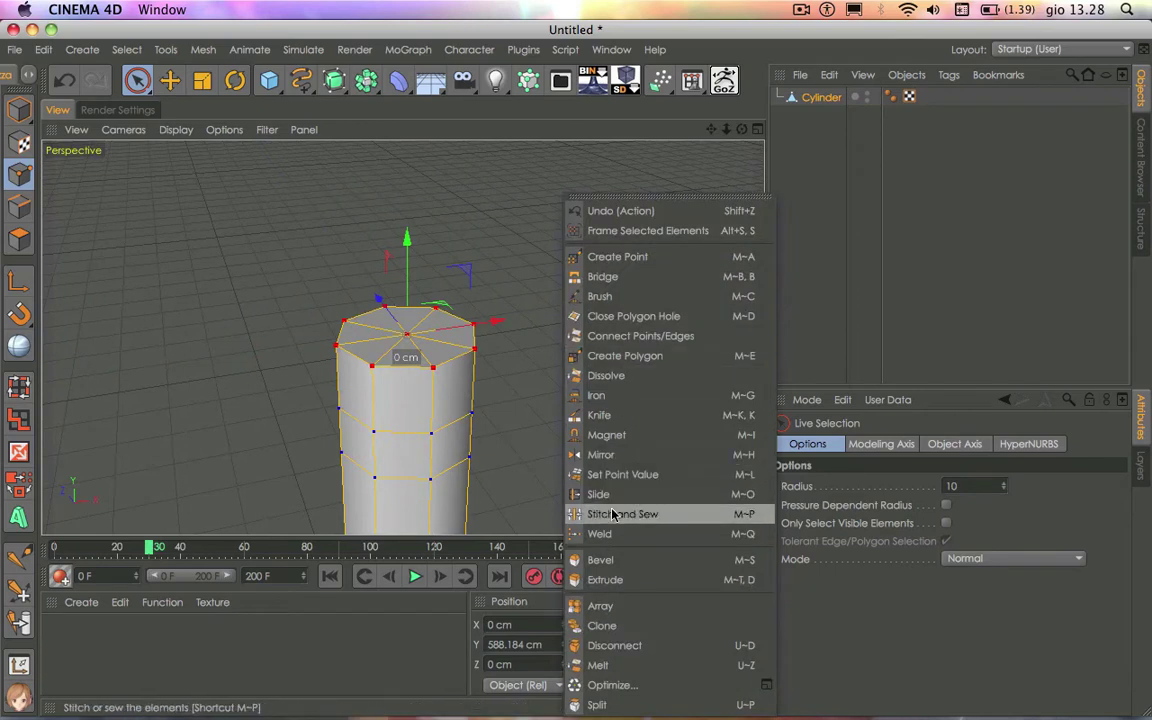
left_click(604, 535)
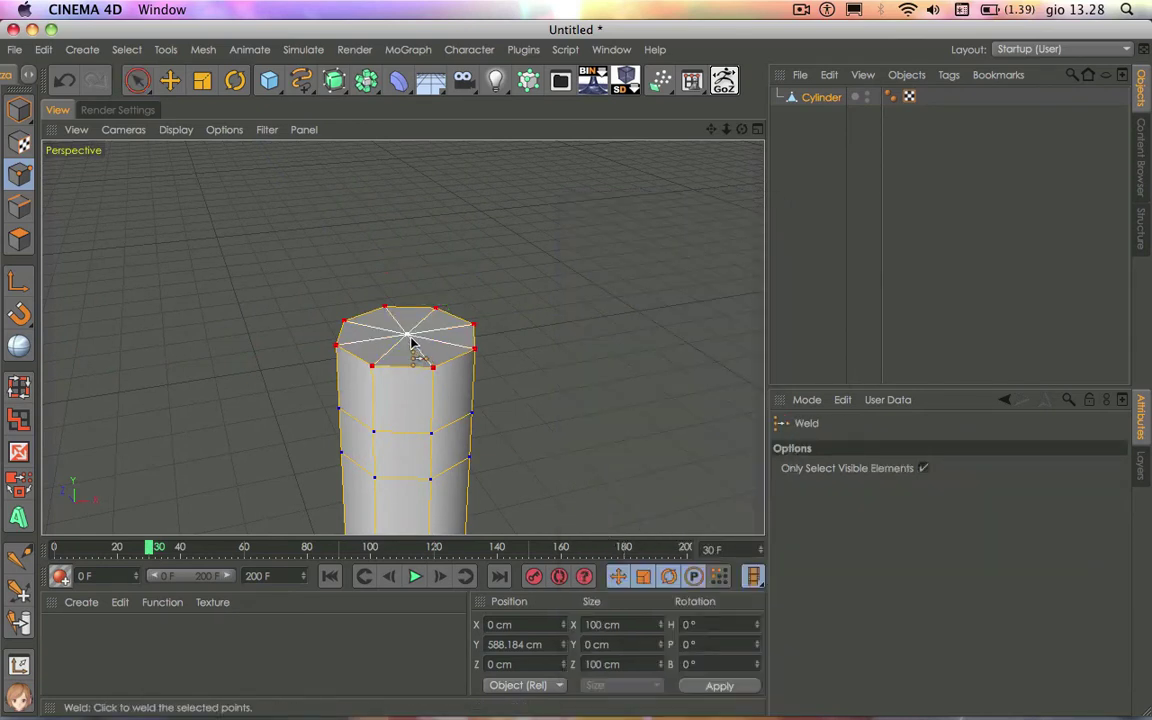
left_click(408, 338)
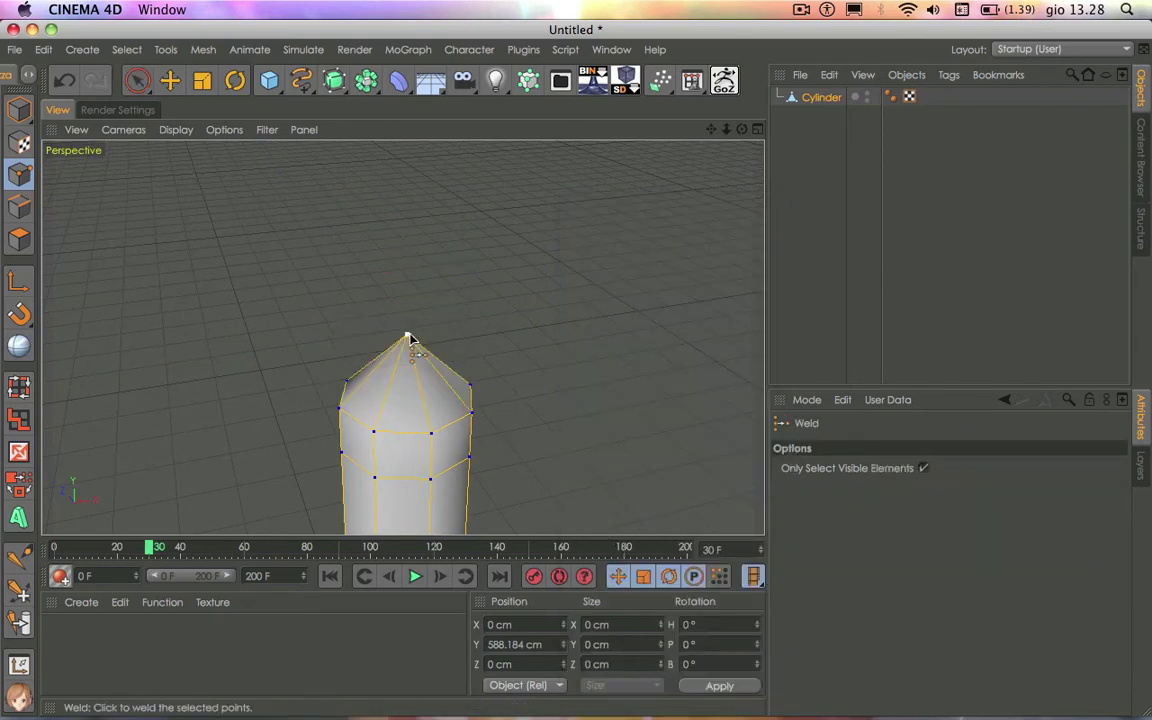
Return to a full-size Front view and zoom in on the handle
left_click(757, 131)
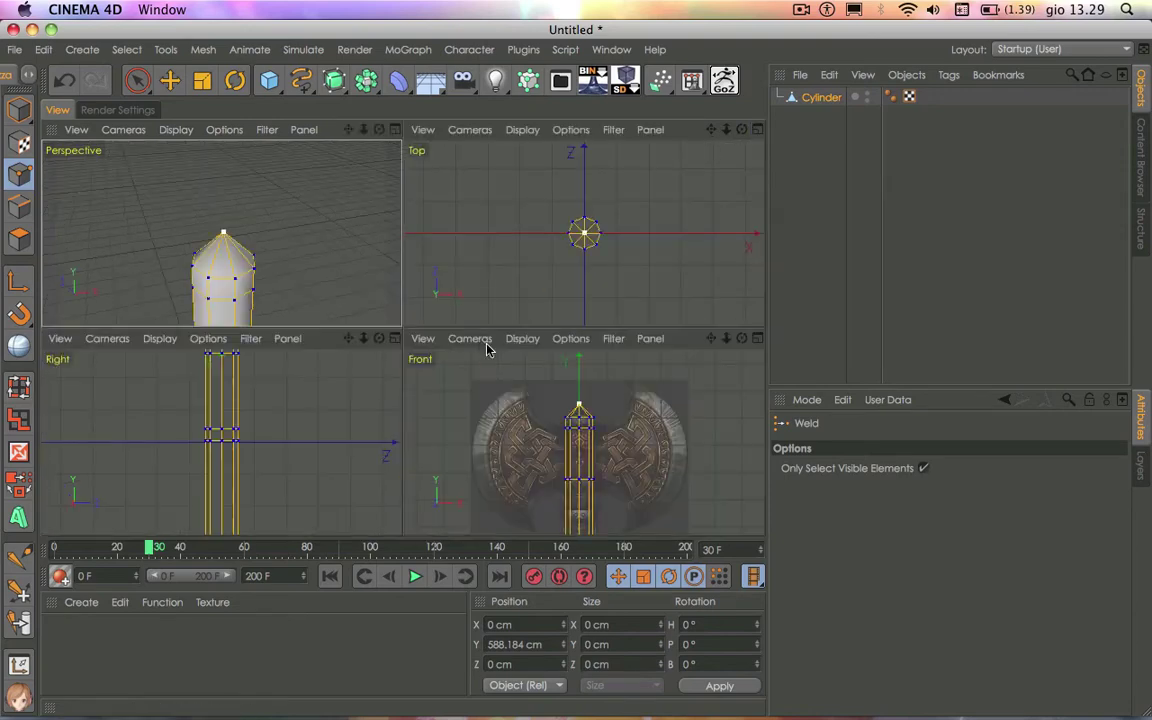
left_click(754, 337)
scroll(398, 287, "up", 1)
scroll(398, 287, "up", 3)
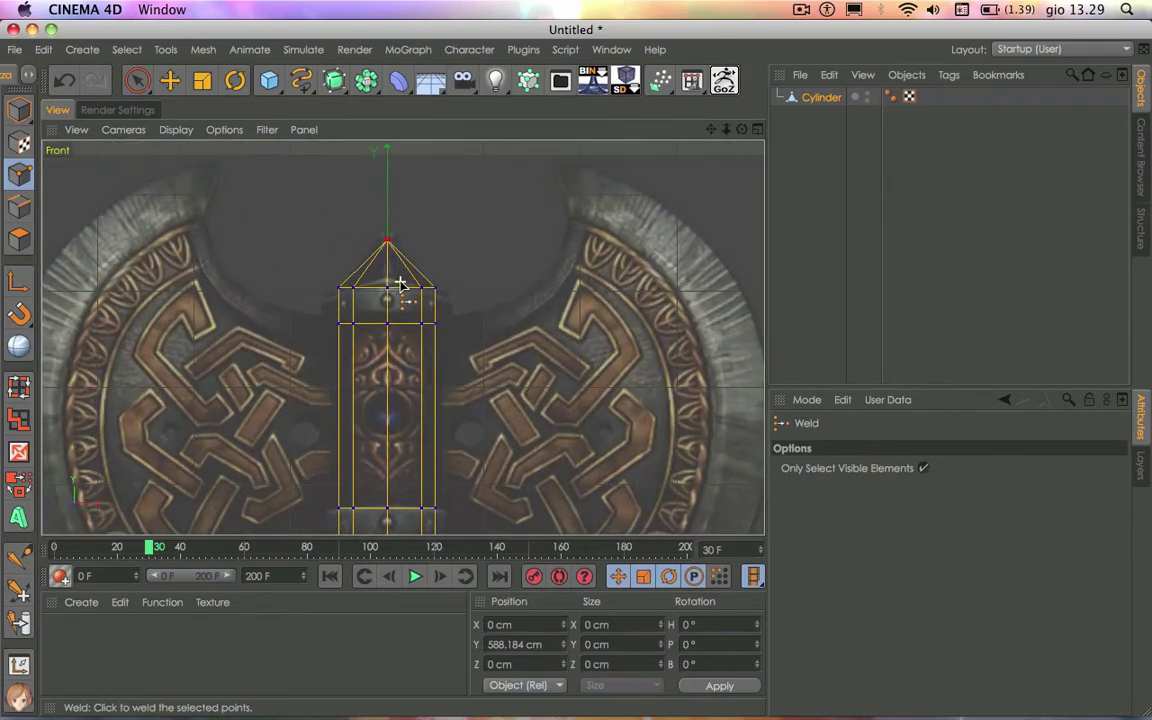
scroll(398, 287, "up", 1)
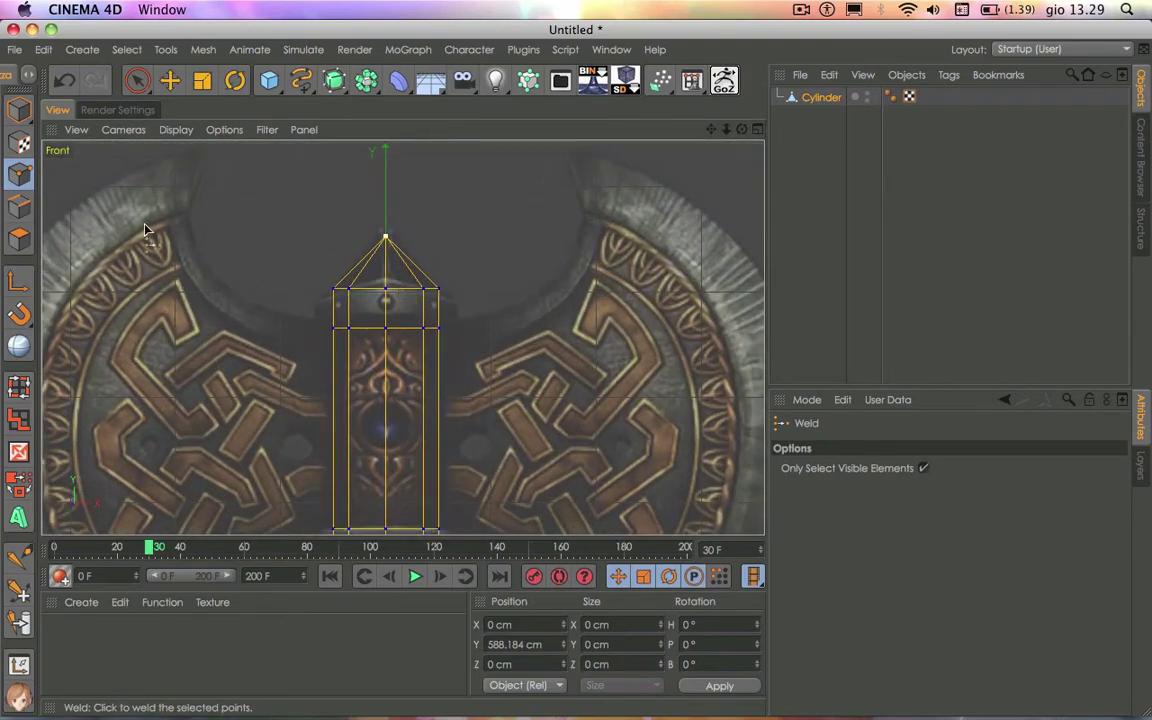
Loop-select the polygon ring just below the tip and extrude it outward into a collar
left_click(18, 240)
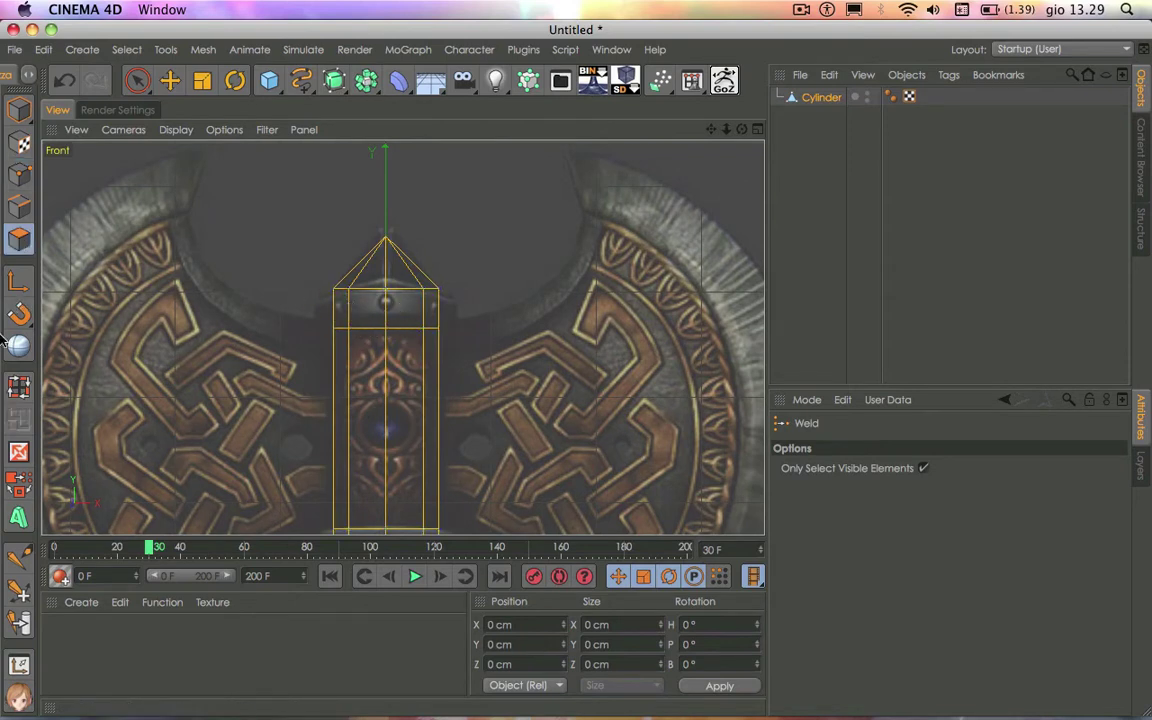
left_click(18, 386)
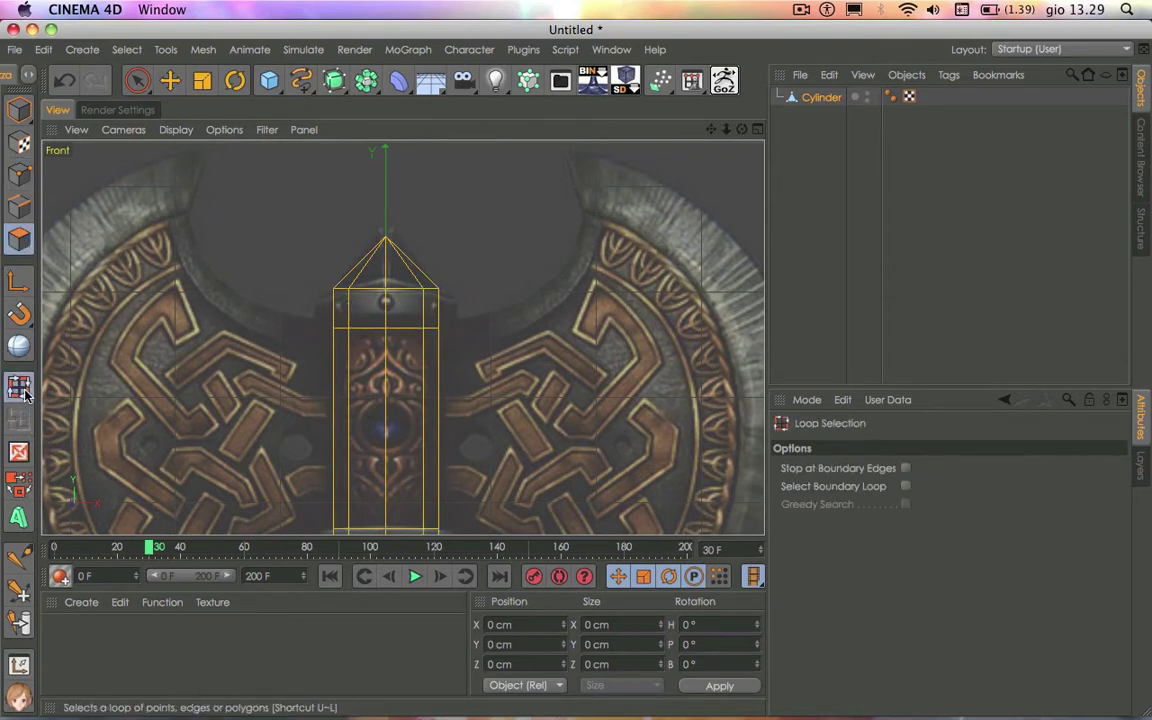
left_click(385, 317)
left_click(126, 50)
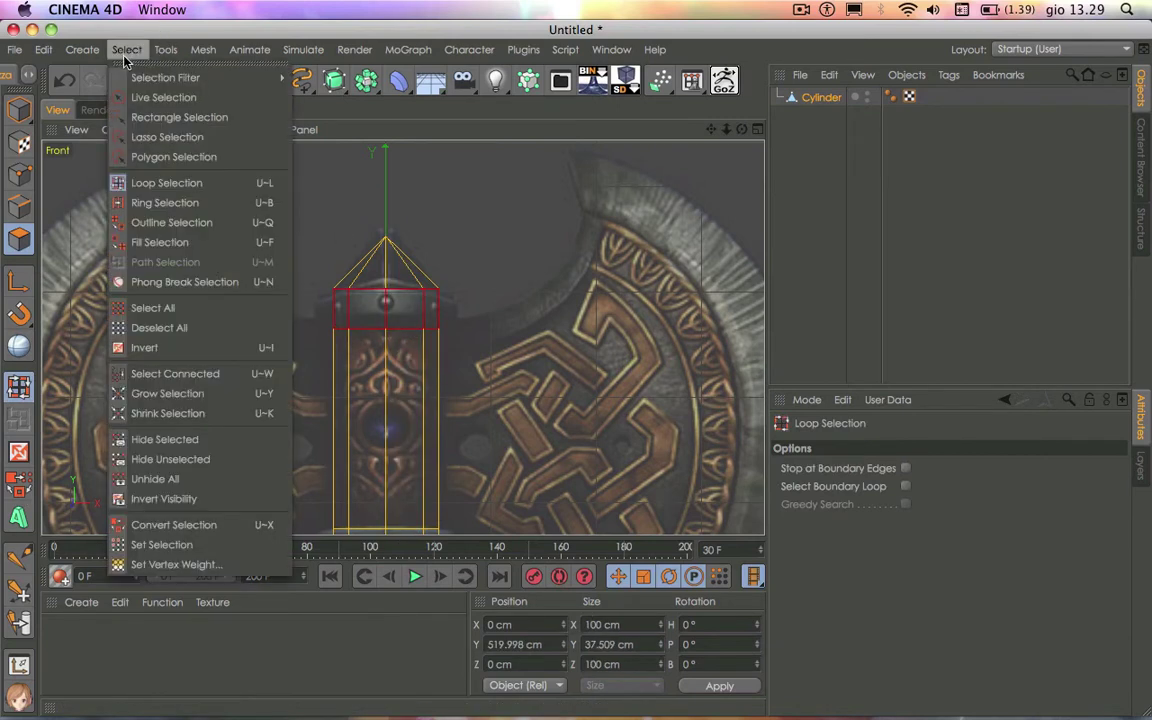
left_click(209, 184)
right_click(495, 328)
left_click(572, 368)
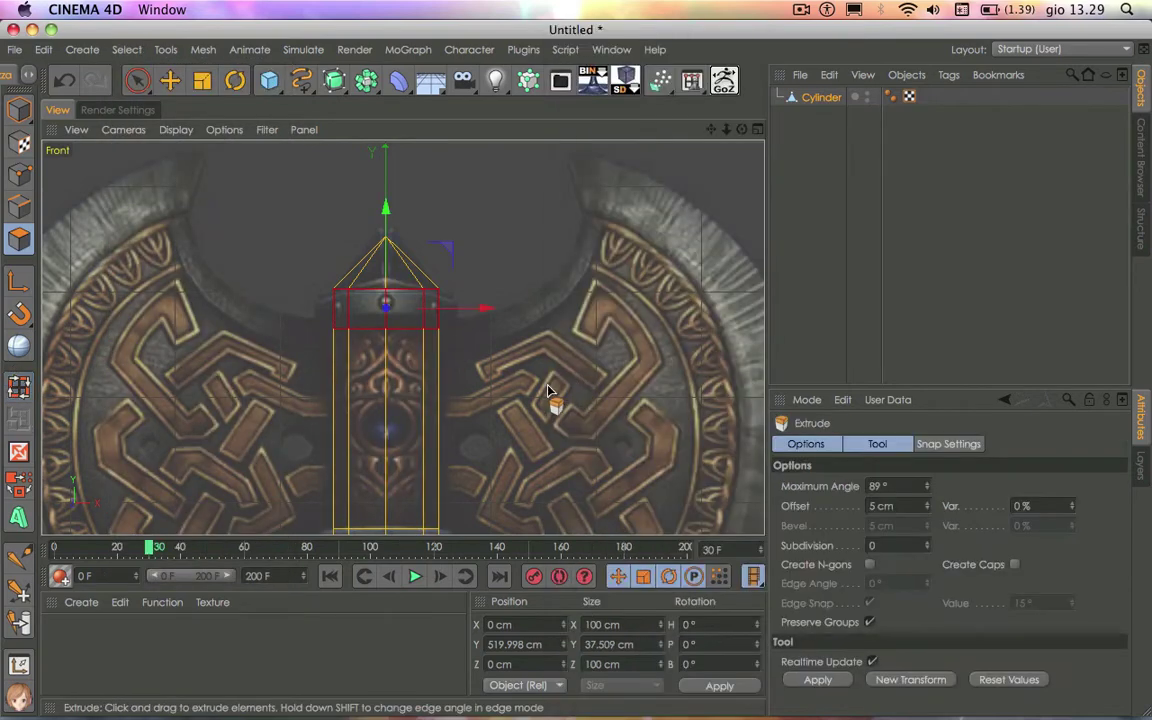
left_click_drag(548, 390, 600, 390)
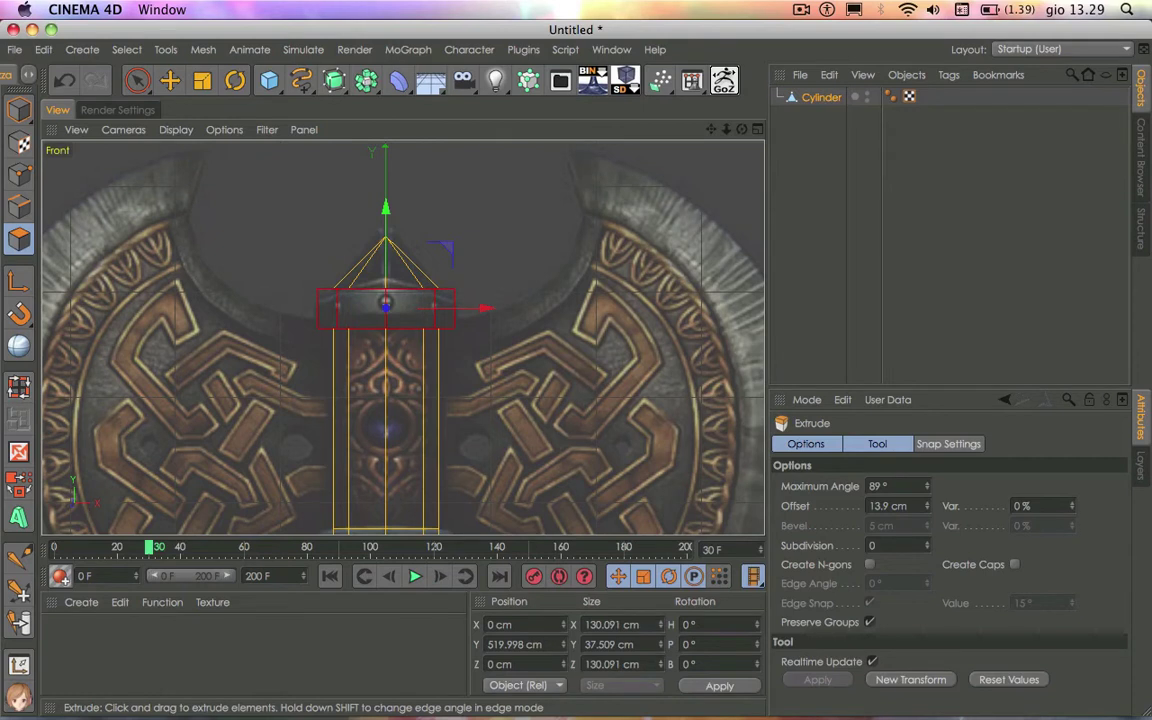
Scale the collar smaller and flatter, to 25.229 cm tall, then reframe the axe
left_click(202, 80)
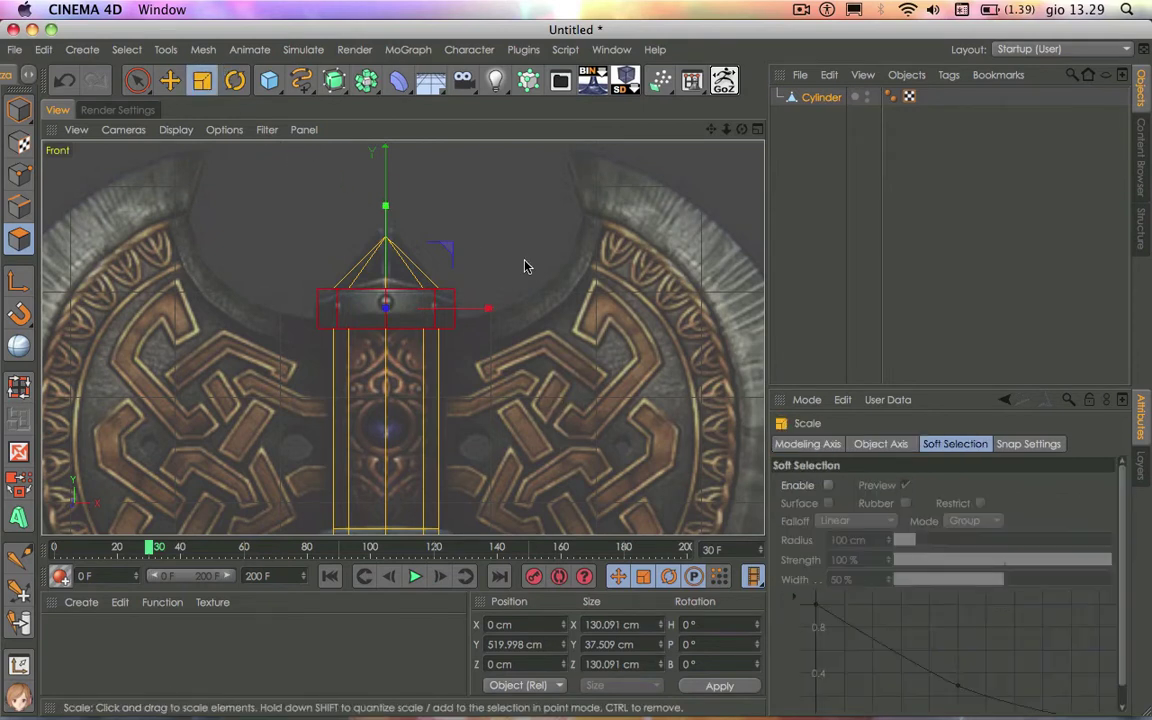
left_click_drag(525, 266, 490, 293)
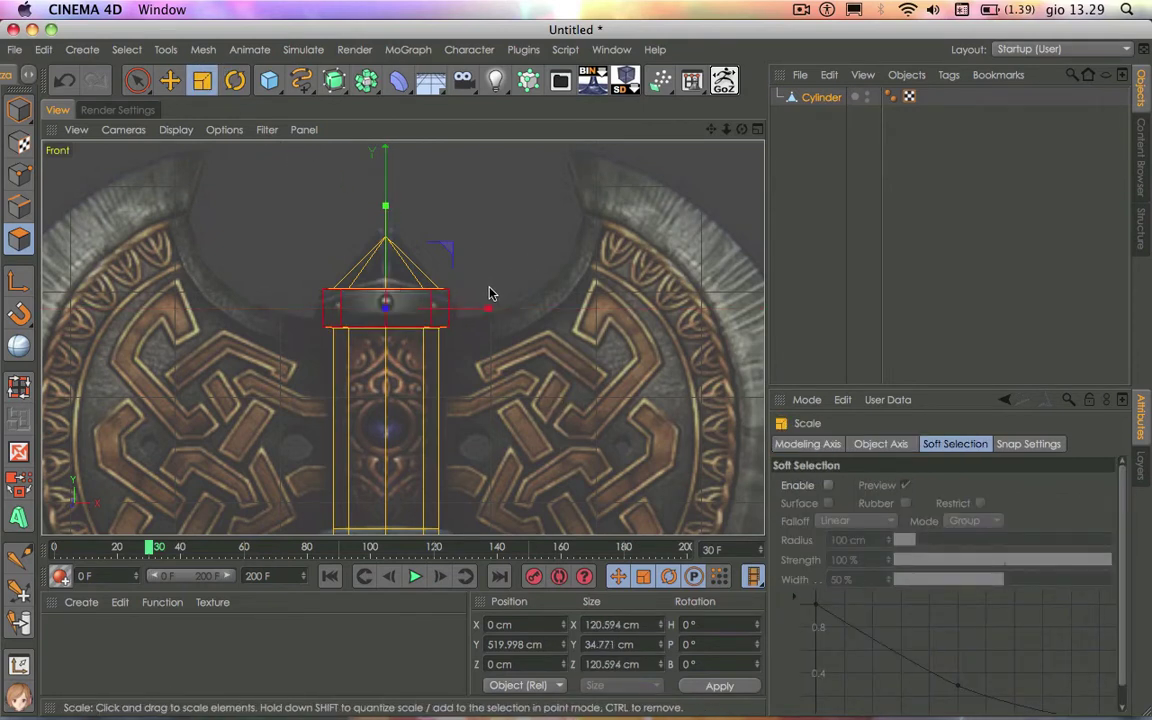
left_click_drag(385, 226, 392, 250)
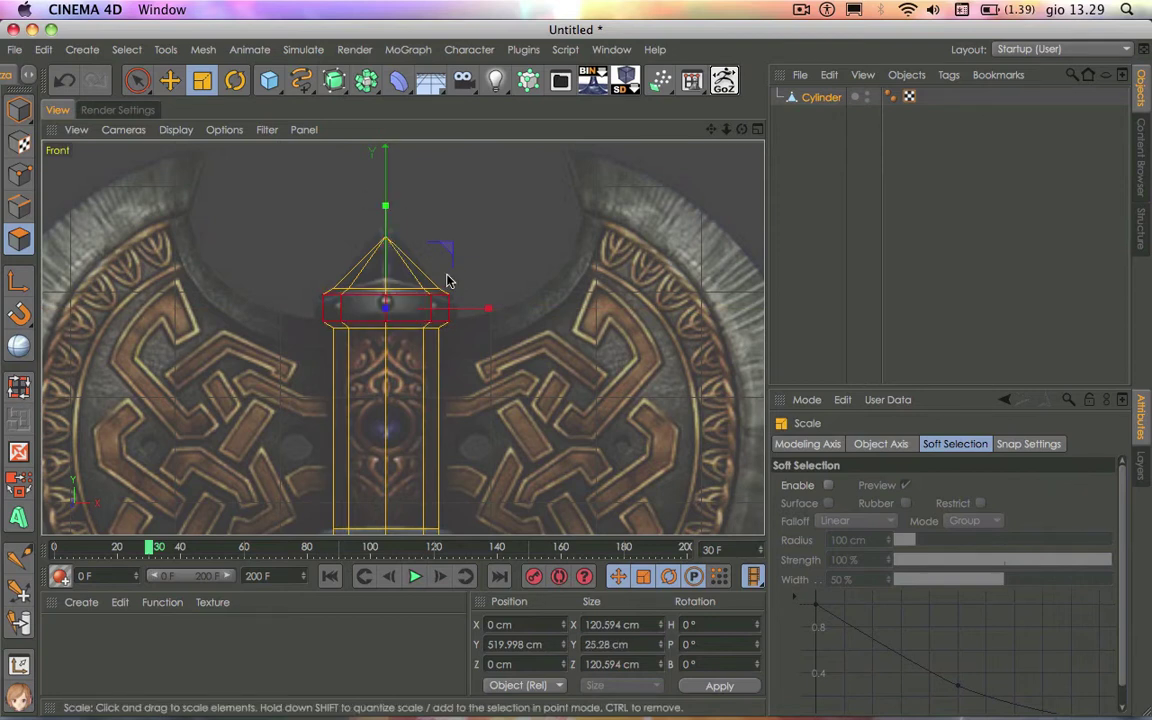
left_click_drag(508, 398, 505, 398)
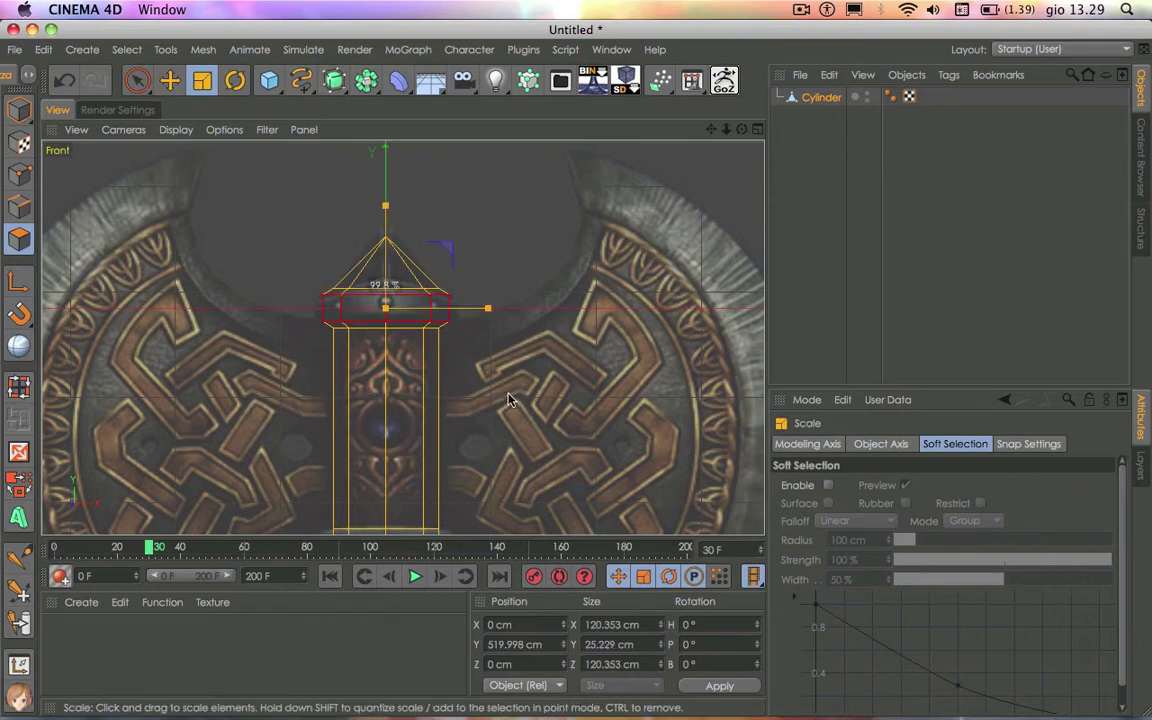
left_click_drag(711, 129, 711, 60)
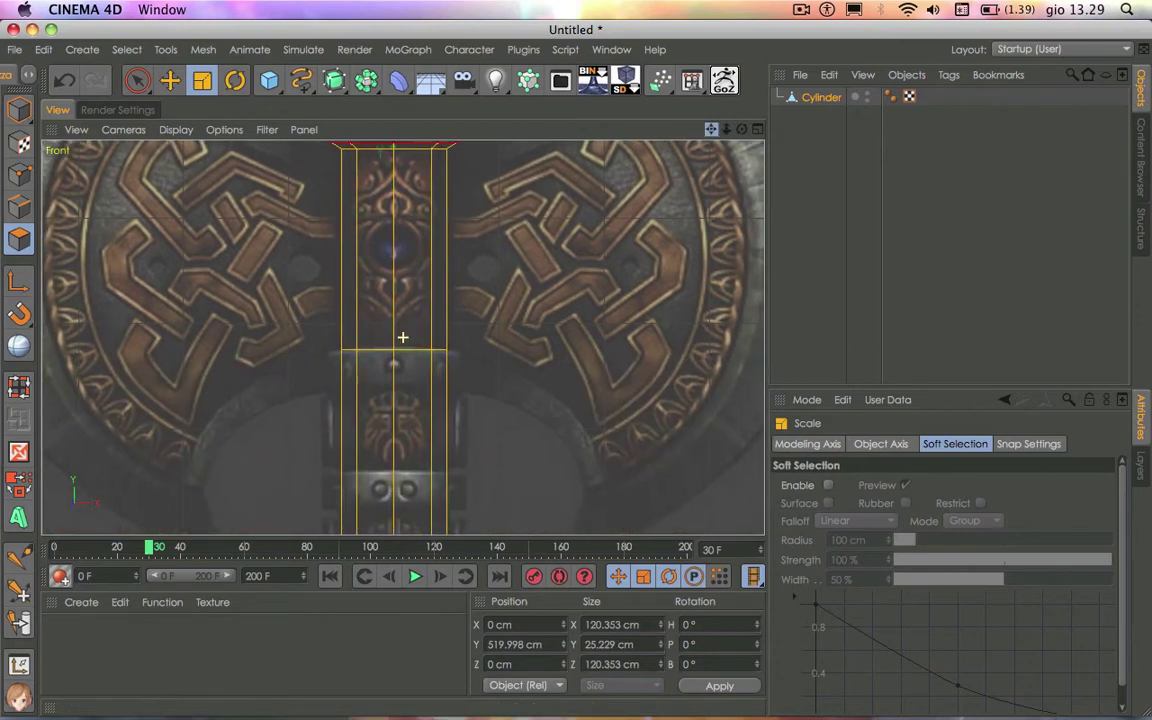
scroll(445, 356, "down", 2)
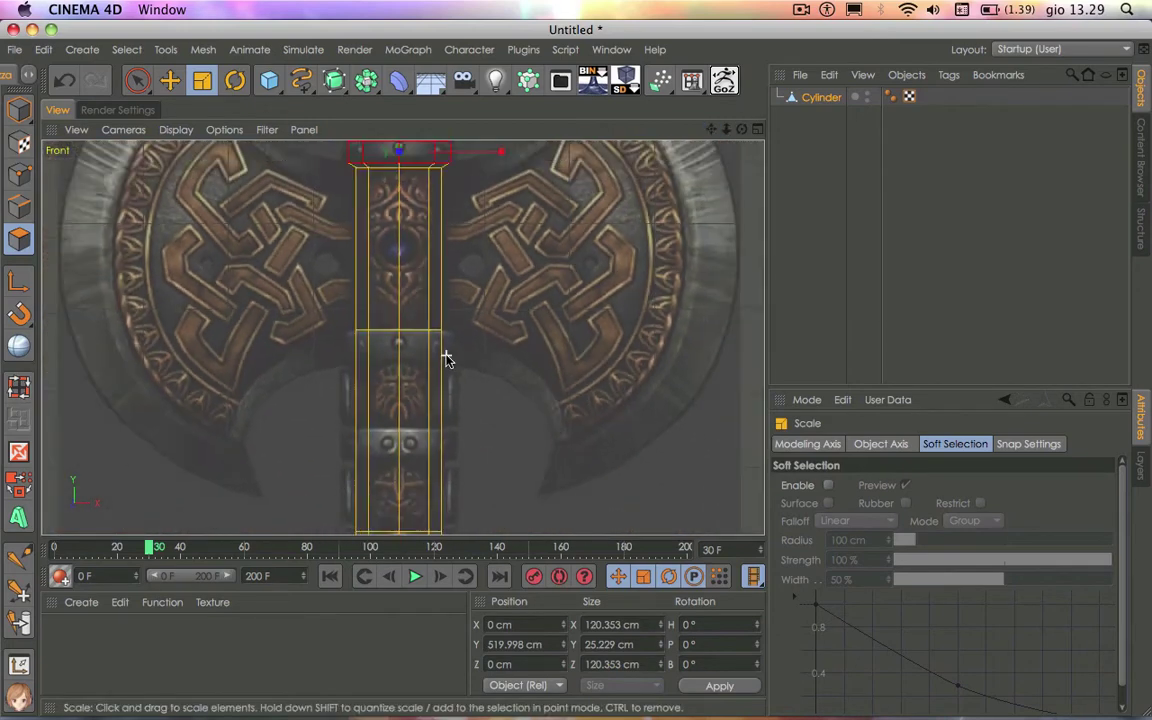
scroll(447, 360, "down", 2)
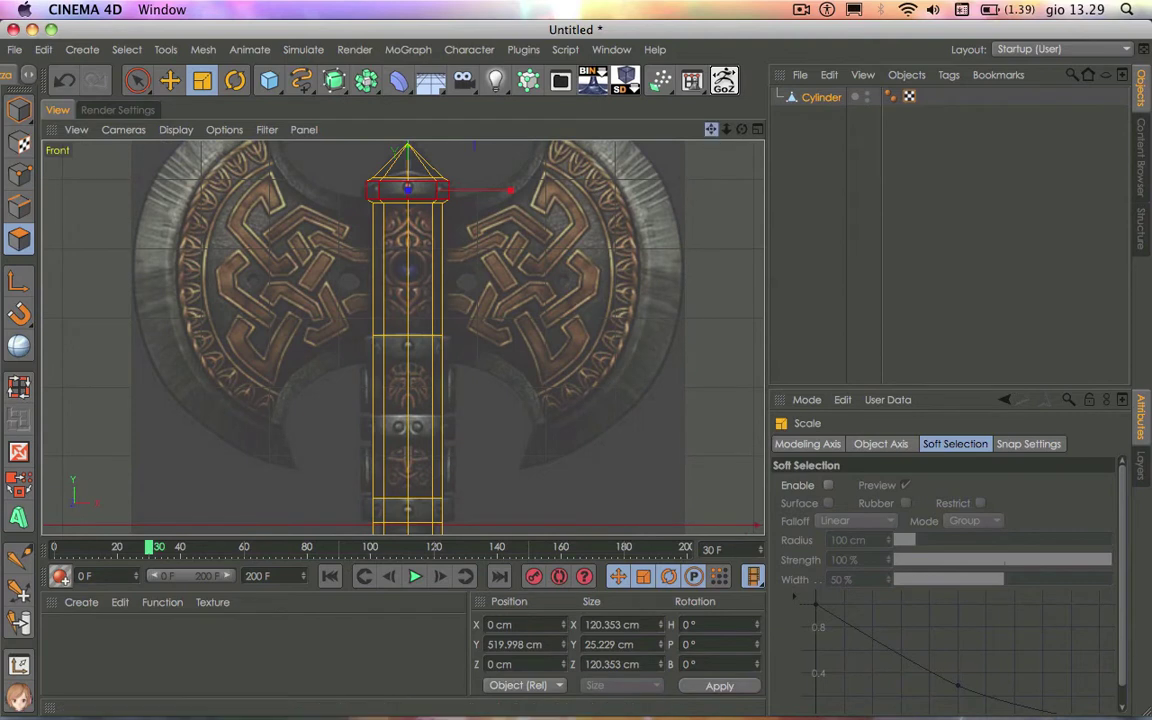
middle_click_drag(718, 146, 721, 133)
Loop-select the middle handle band, extrude it outward 16 cm, and scale it to 205.326 cm tall
key("space")
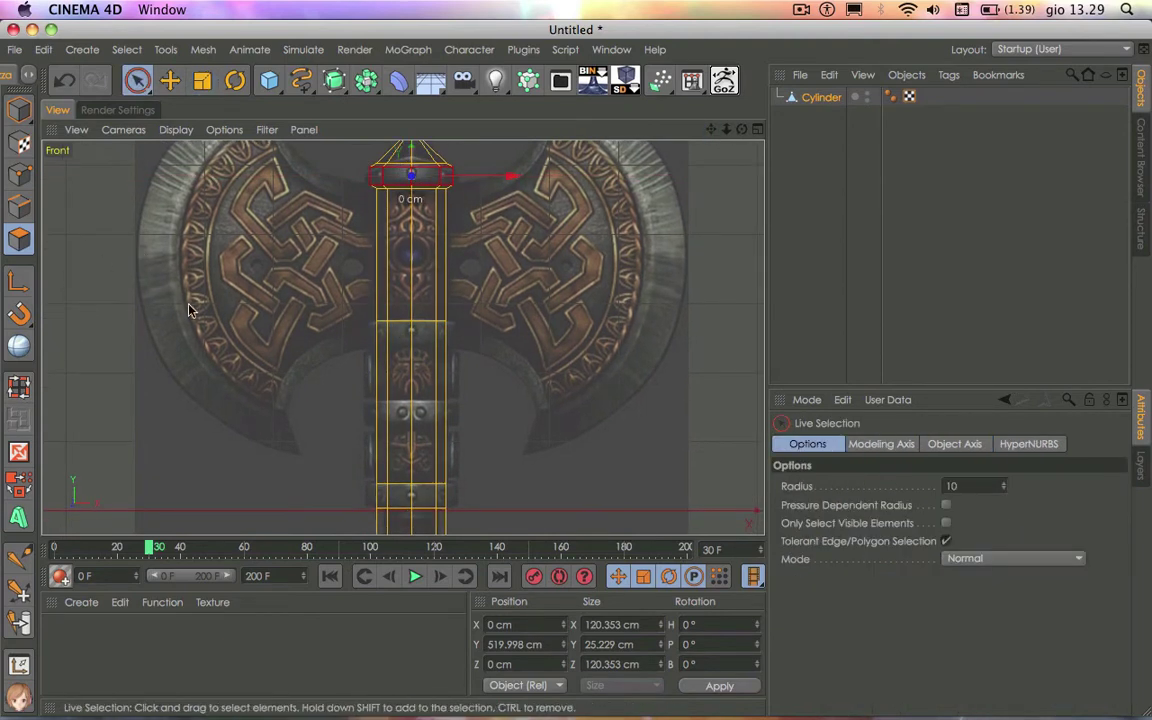
left_click(10, 396)
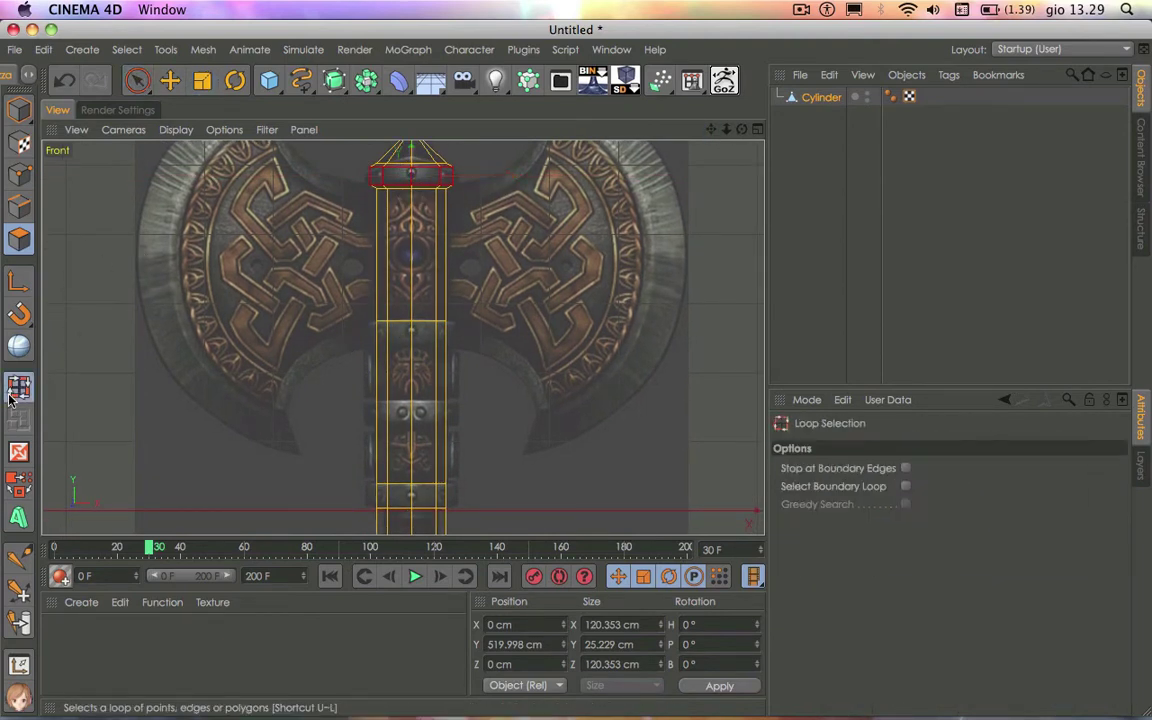
left_click(419, 411)
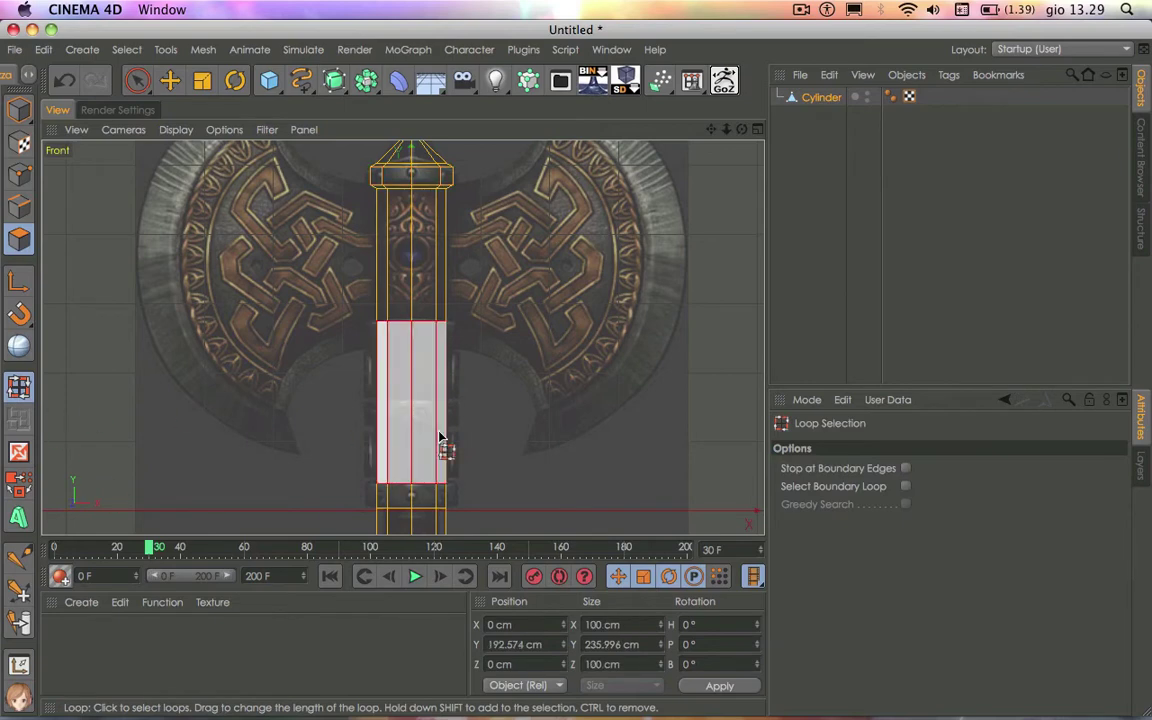
right_click(532, 400)
left_click(583, 377)
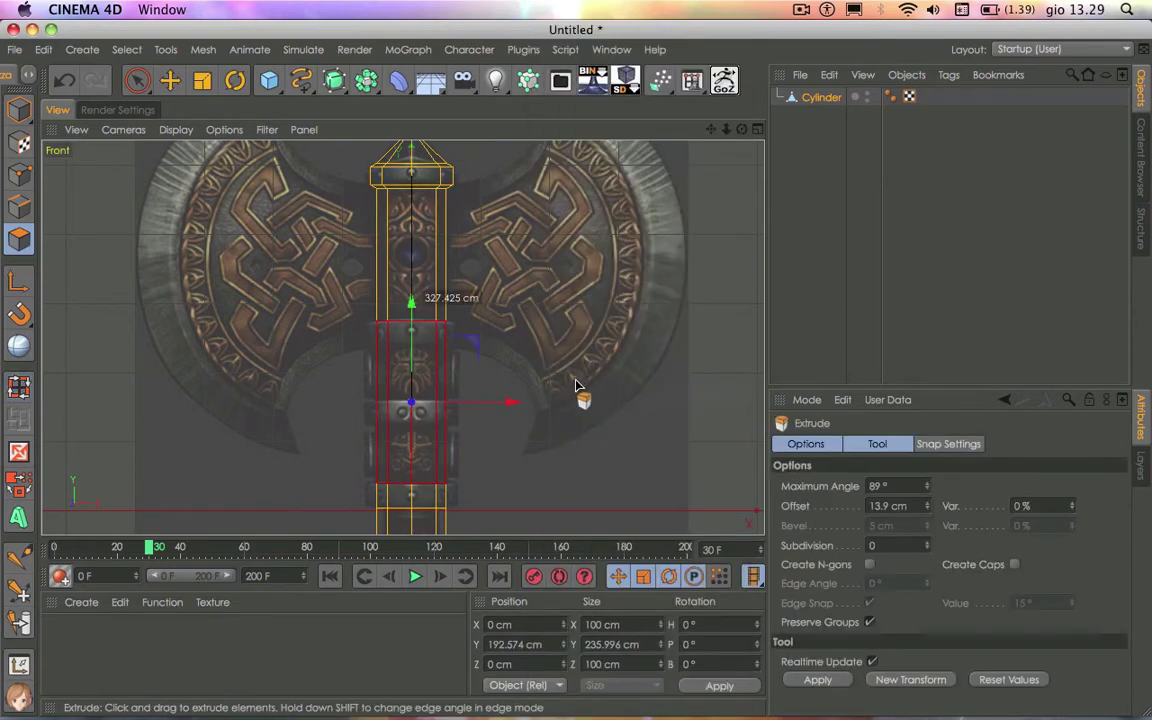
left_click_drag(572, 389, 600, 389)
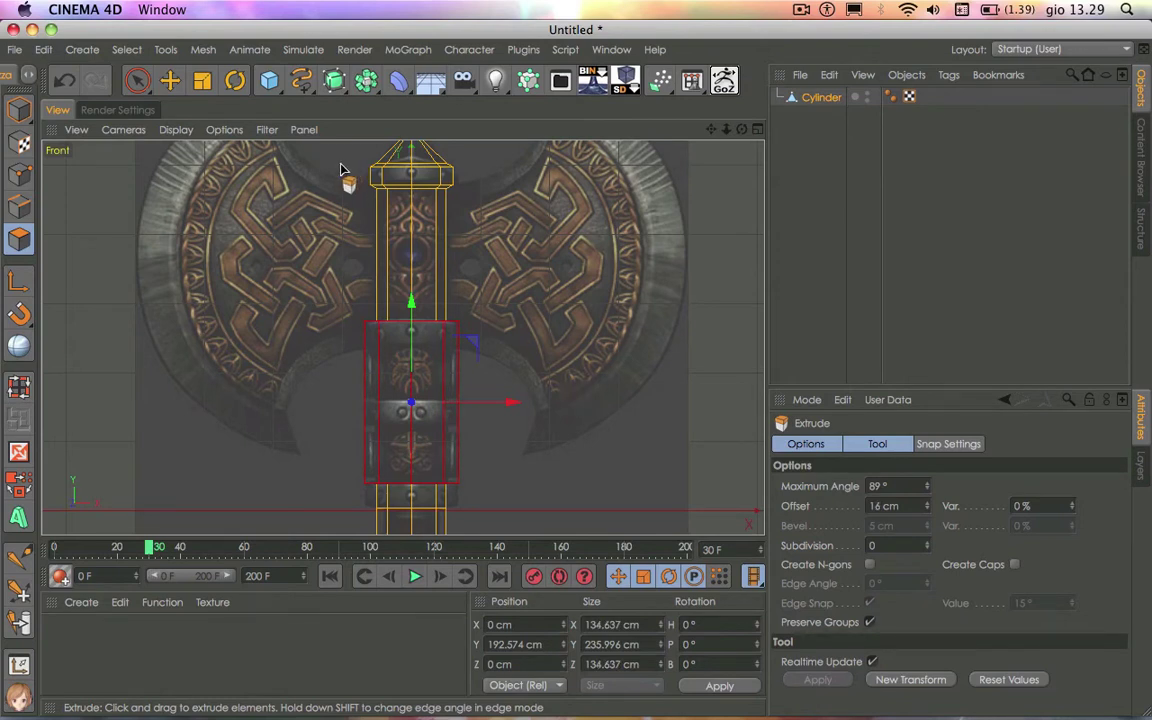
left_click(202, 80)
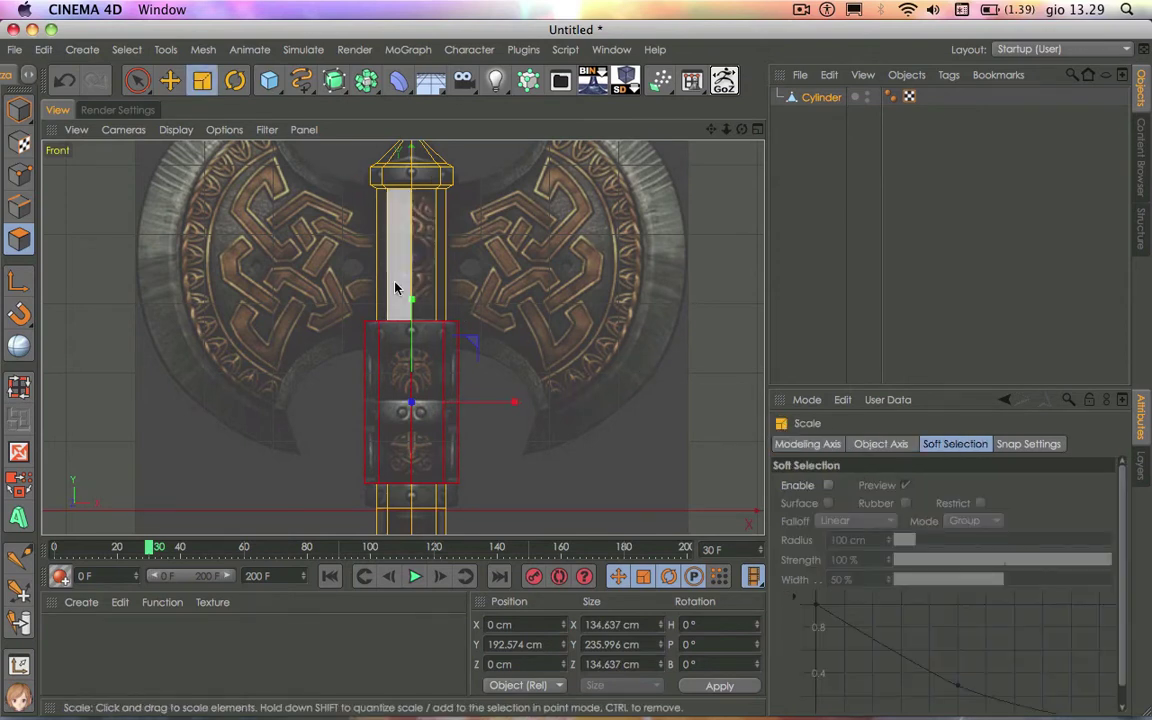
left_click_drag(395, 288, 414, 335)
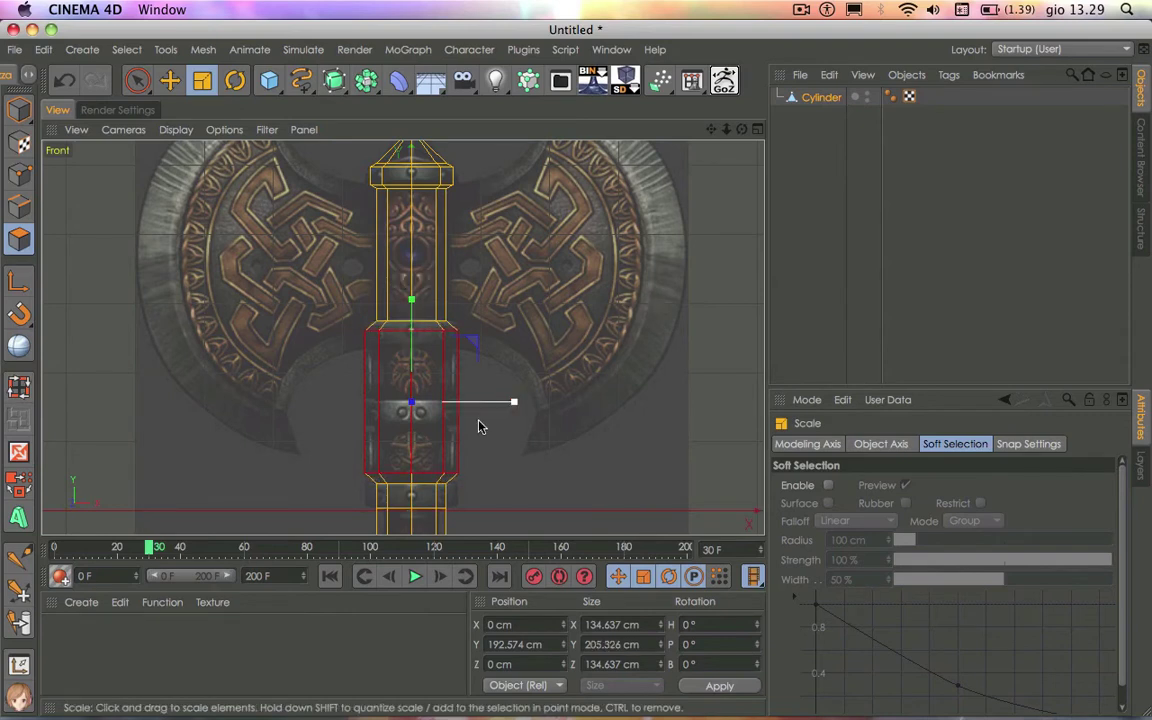
Extrude the ring below the grip outward into a collar and flatten it into a thin band
key("9")
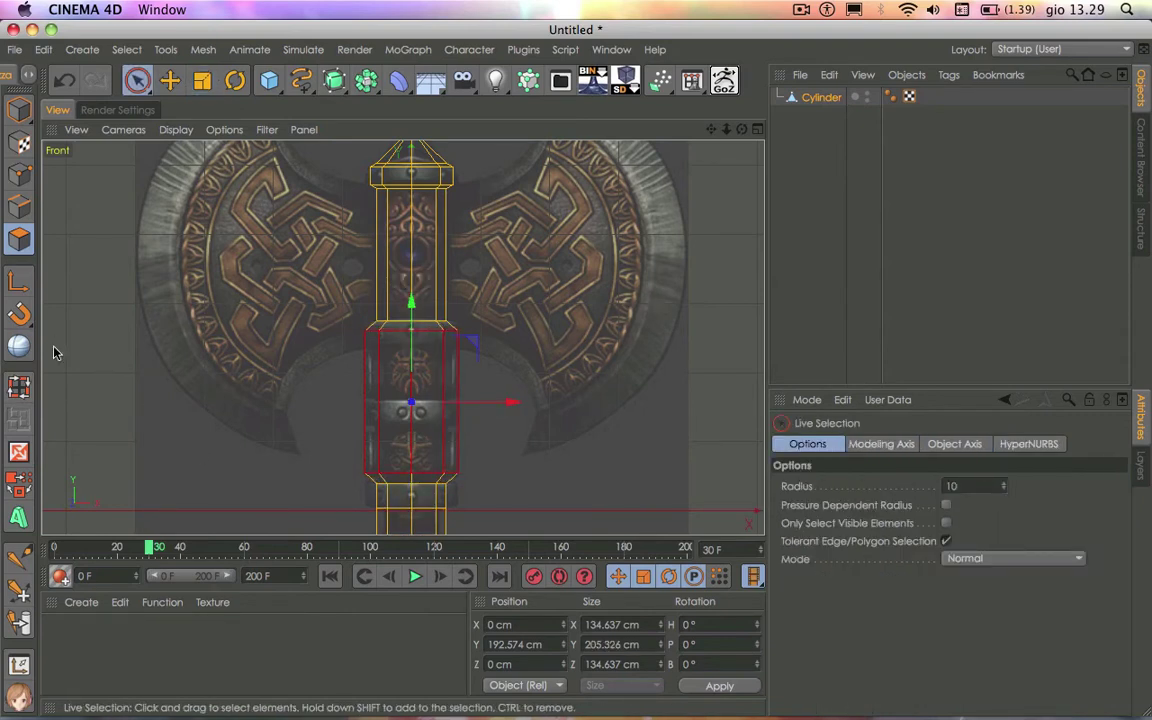
left_click(19, 346)
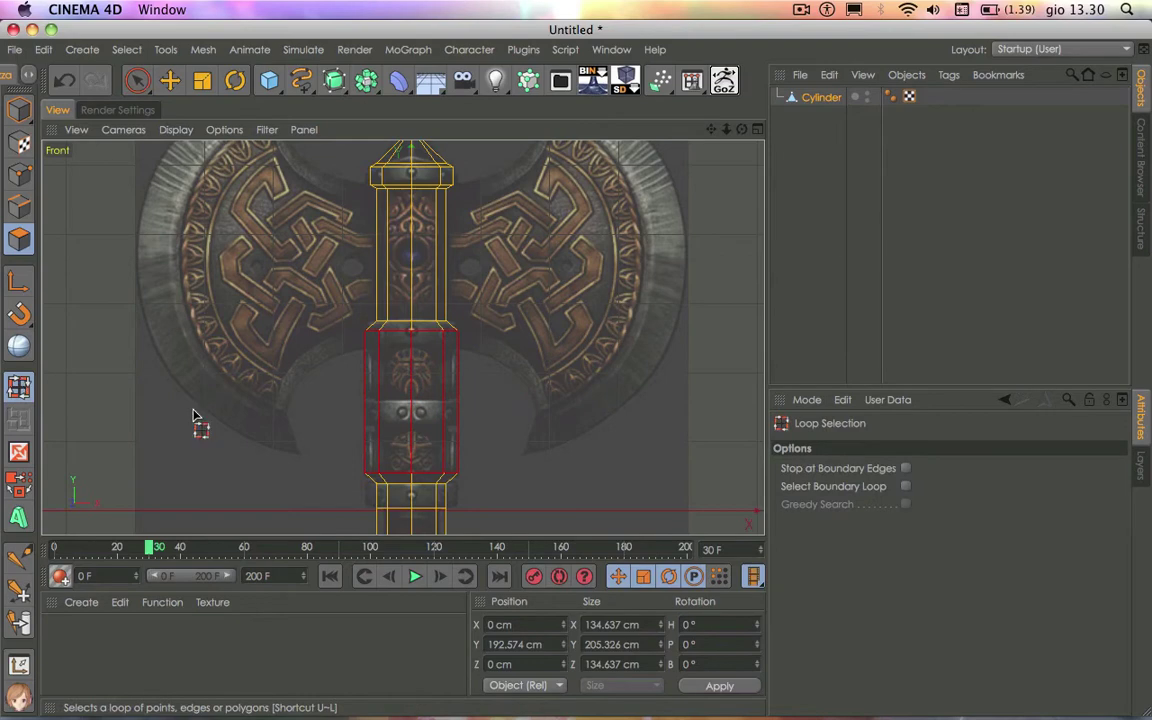
left_click(409, 497)
key("9")
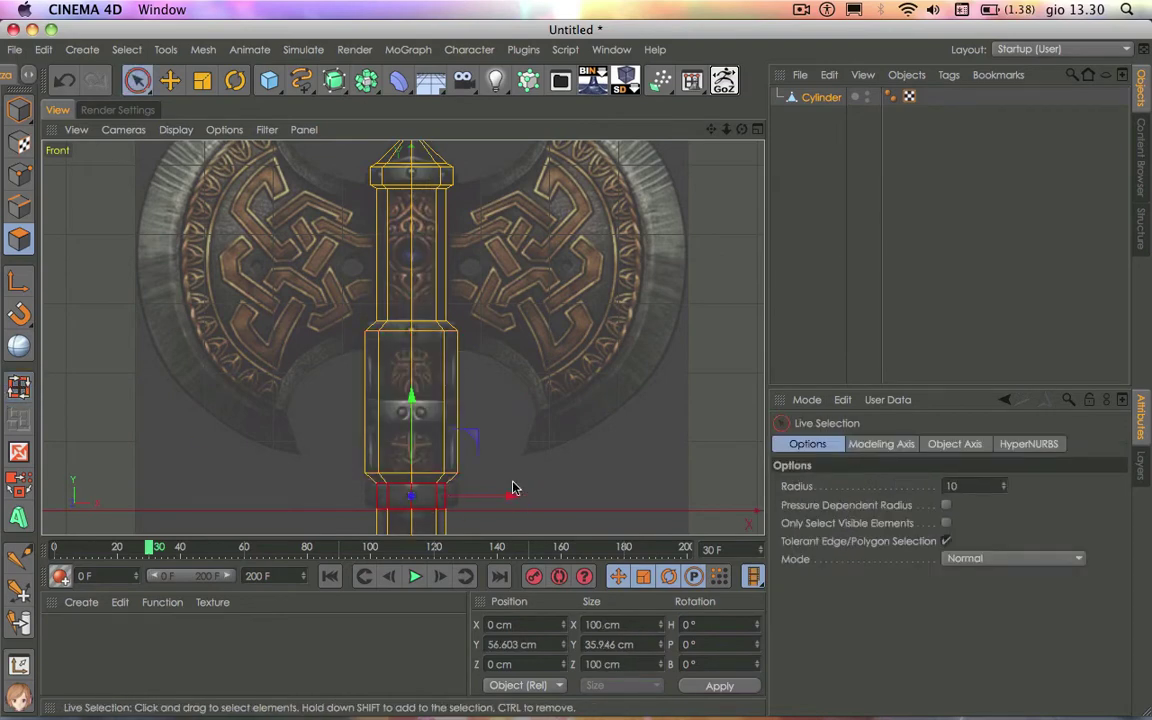
right_click(512, 489)
left_click(515, 358)
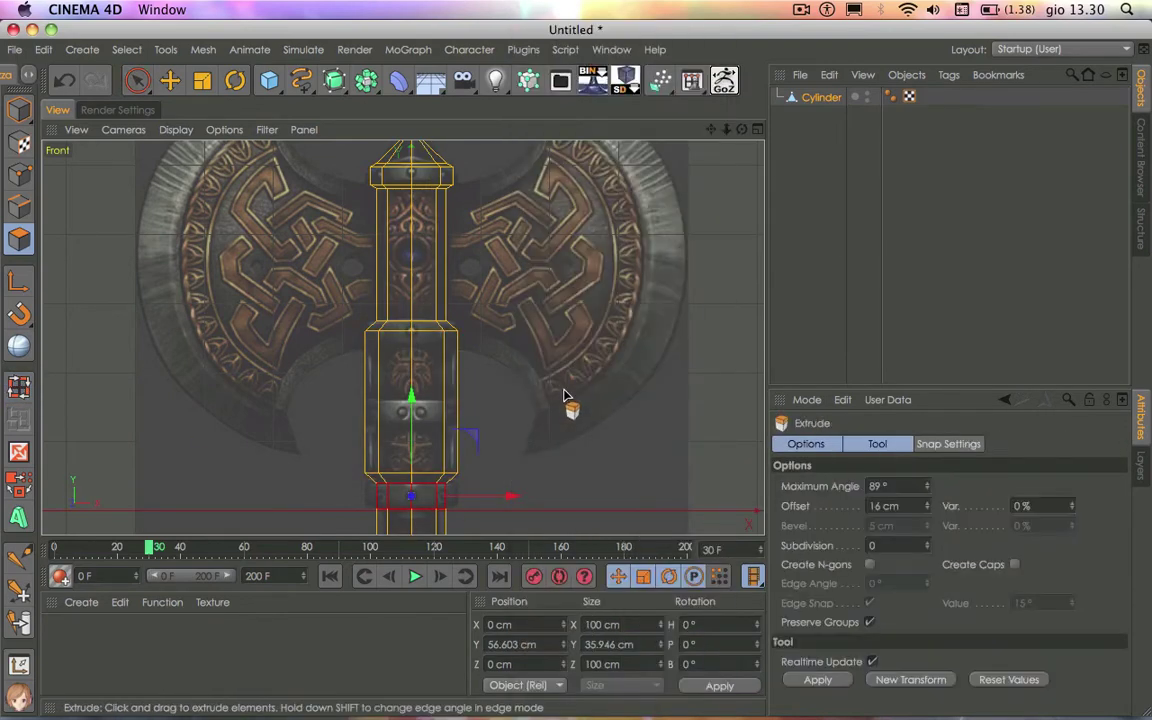
left_click_drag(563, 395, 600, 395)
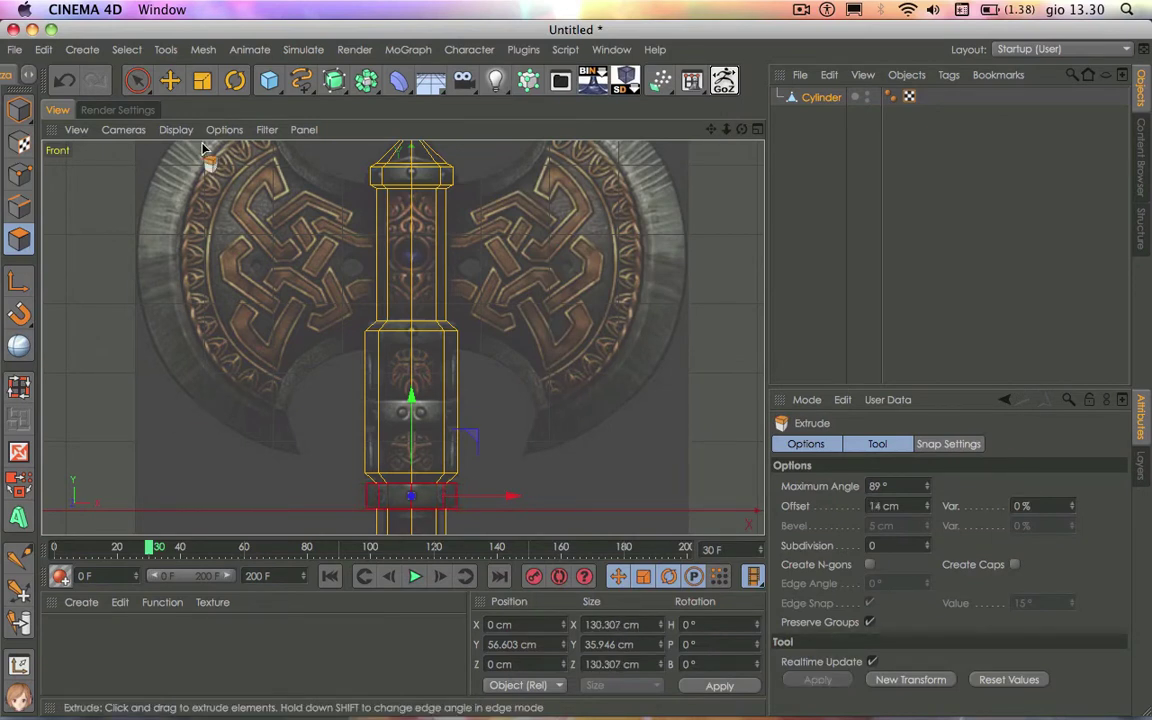
key("t")
left_click_drag(419, 400, 412, 428)
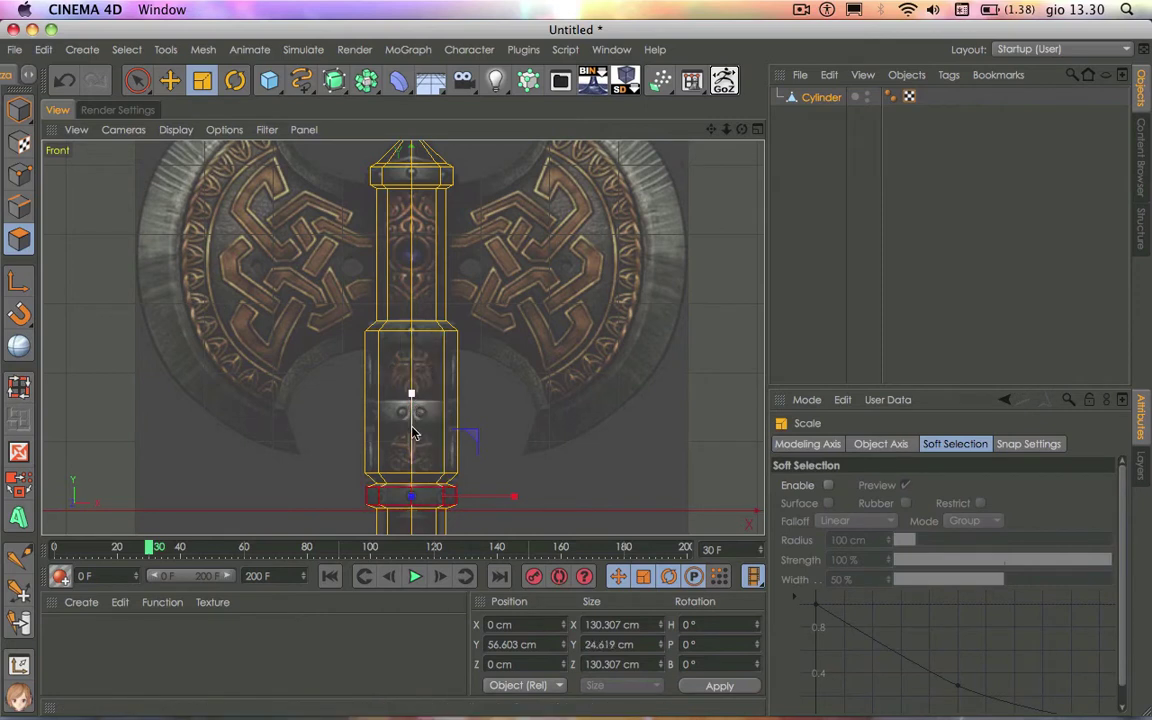
Make the lower shaft thinner and stretch it from 364.496 cm to 445.305 cm tall
scroll(403, 337, "down", 5)
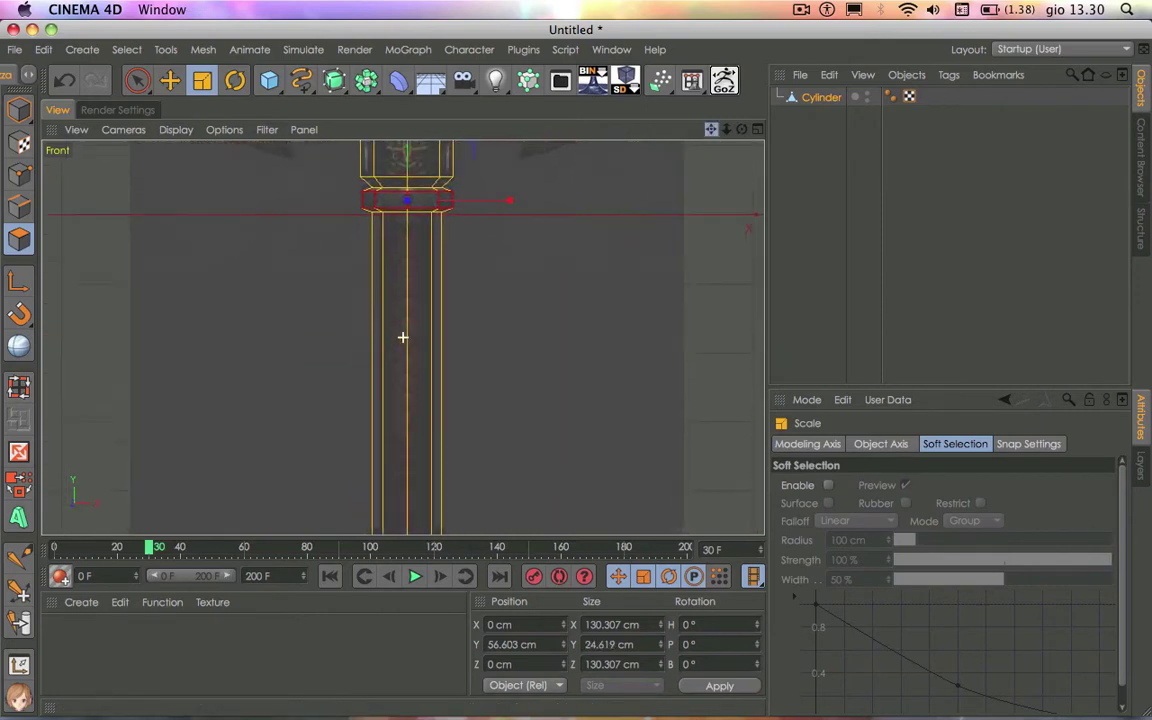
scroll(403, 337, "left", 2)
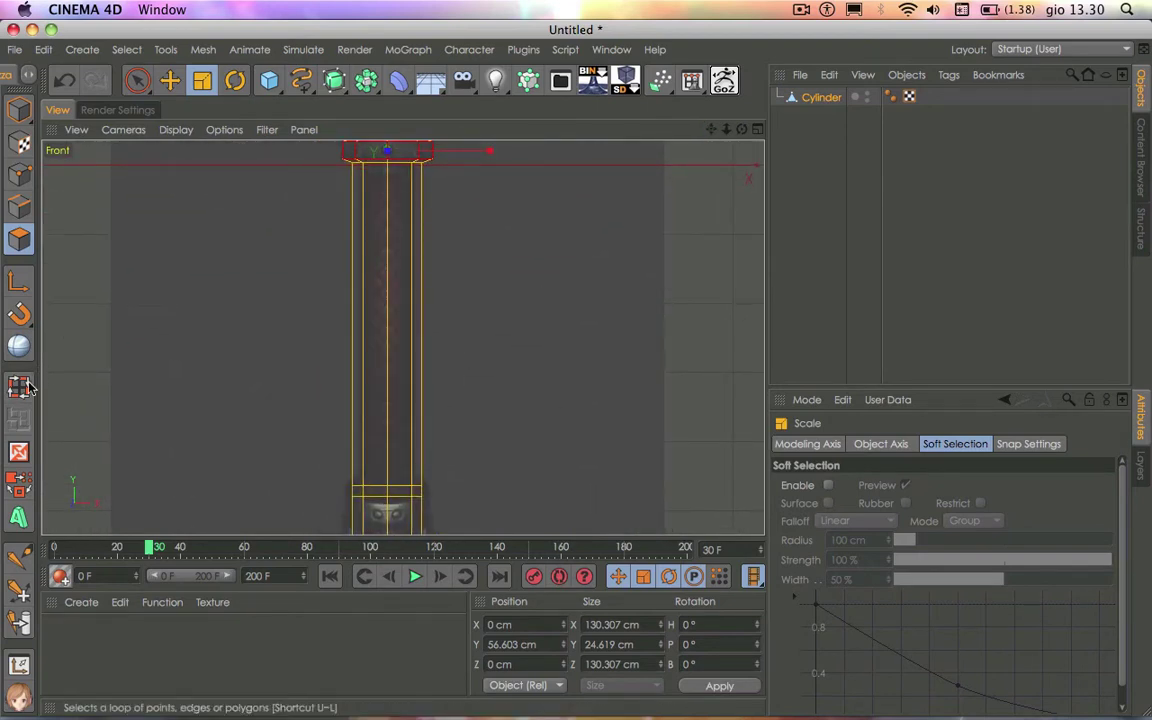
left_click(18, 345)
left_click(365, 370)
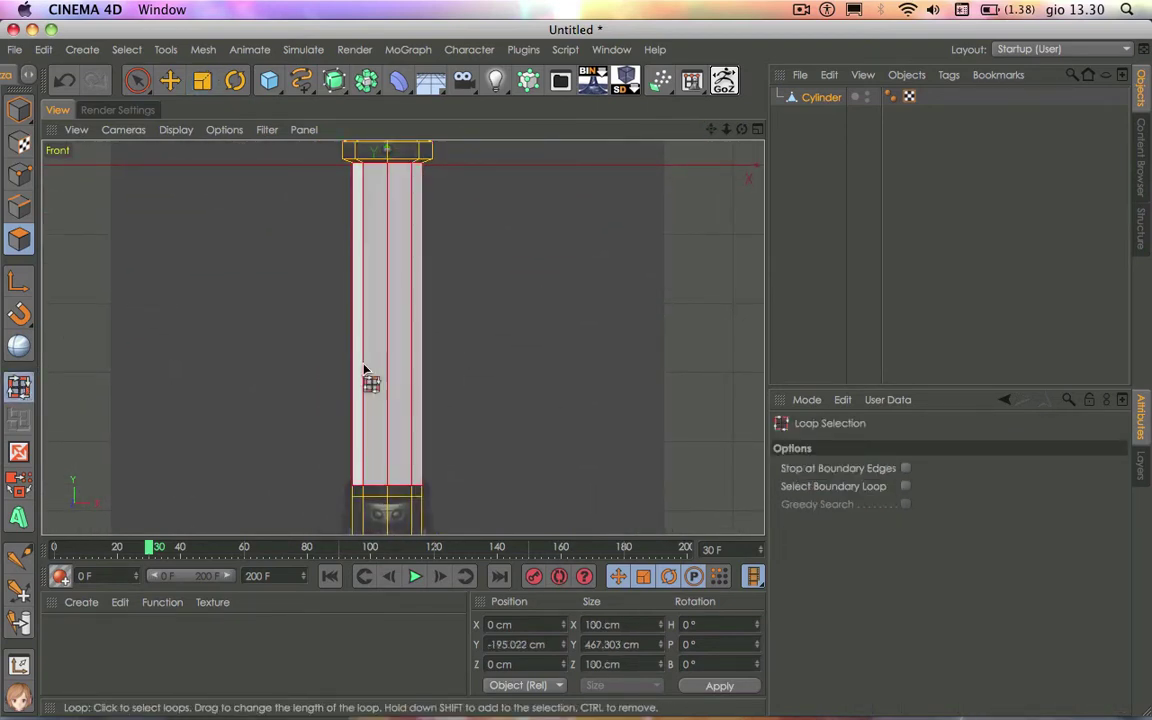
key("t")
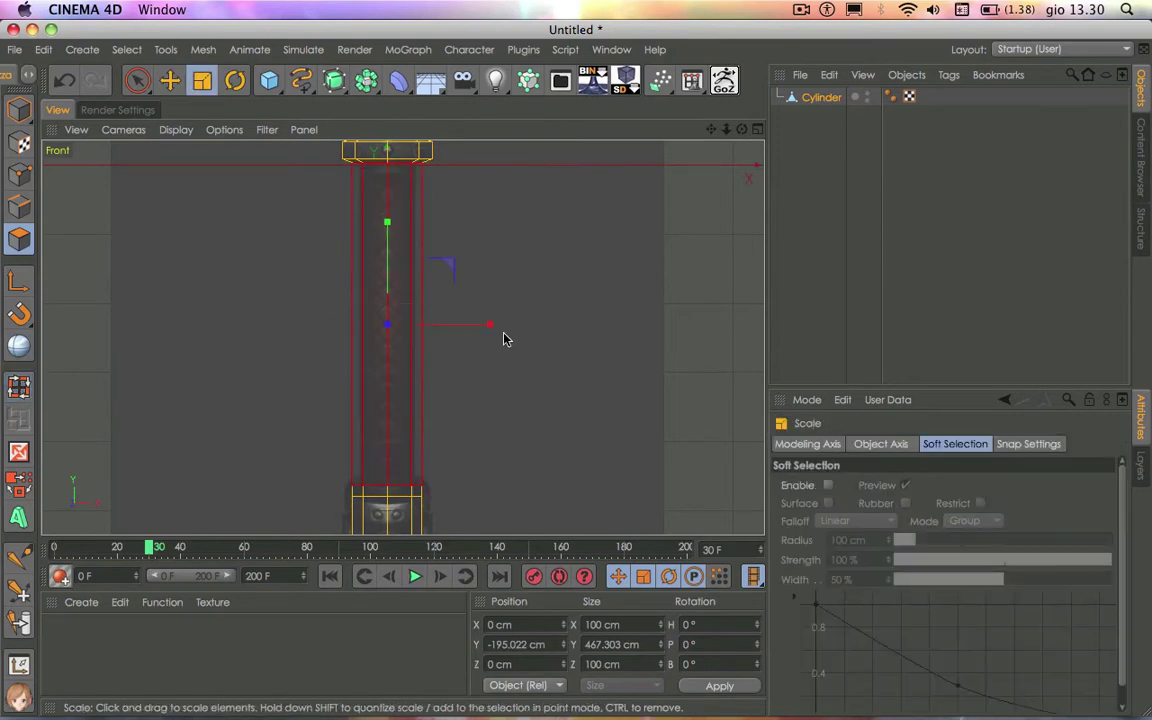
left_click_drag(634, 279, 499, 329)
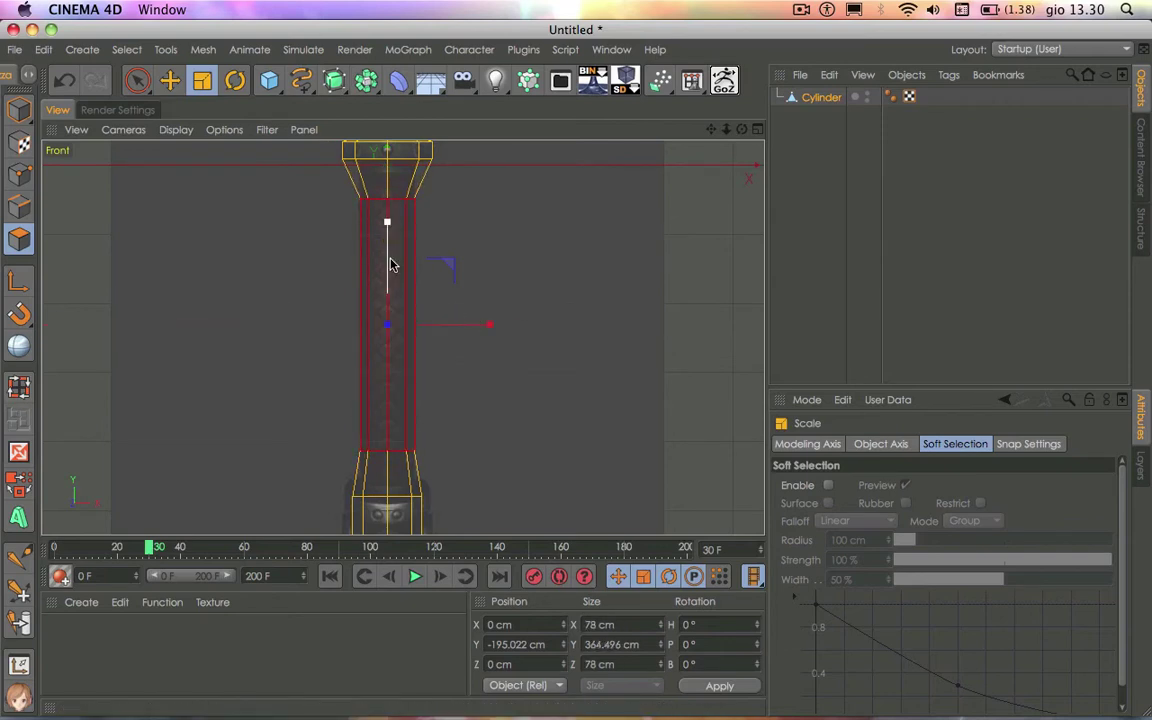
left_click_drag(391, 263, 386, 240)
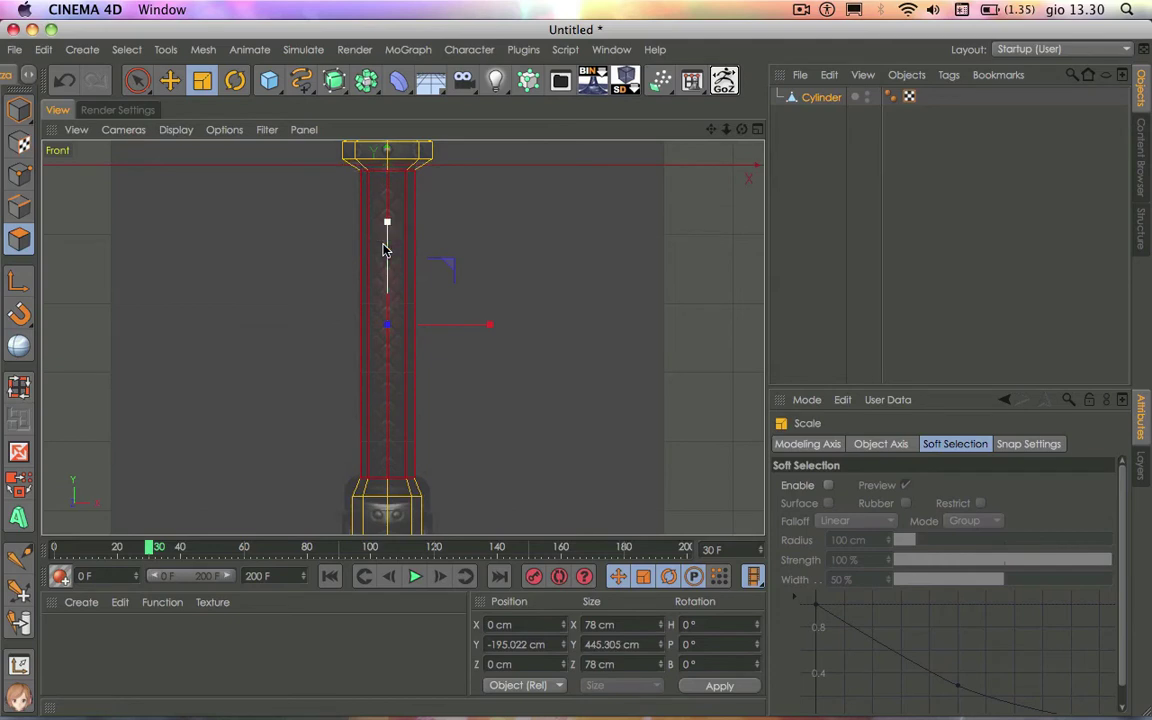
Bring the bottom of the handle into view and open the mesh commands for the pommel
scroll(385, 245, "down", 2)
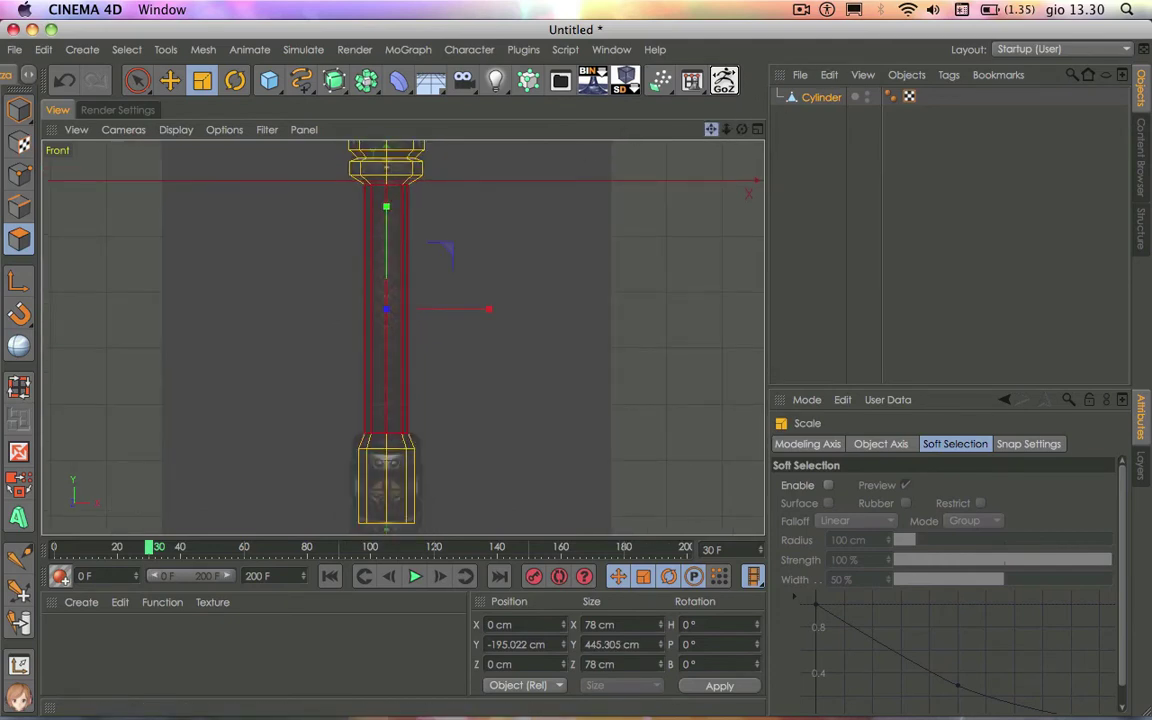
left_click_drag(710, 129, 726, 17)
scroll(494, 410, "up", 2)
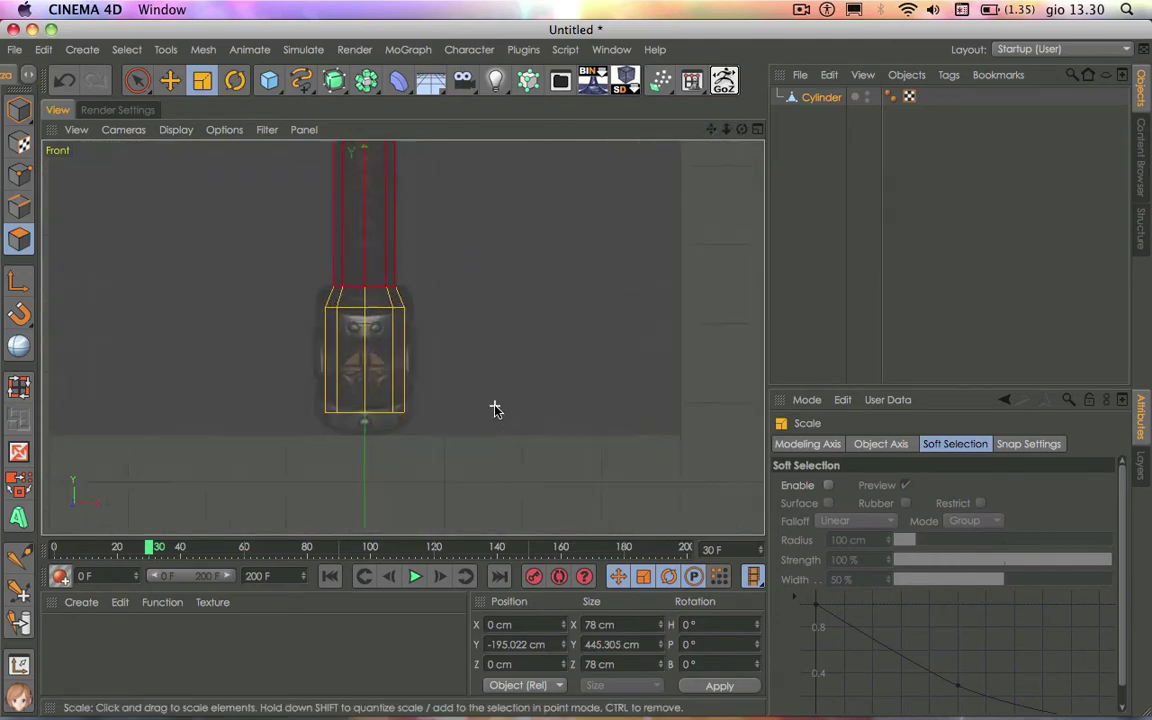
right_click(393, 459)
left_click(349, 476)
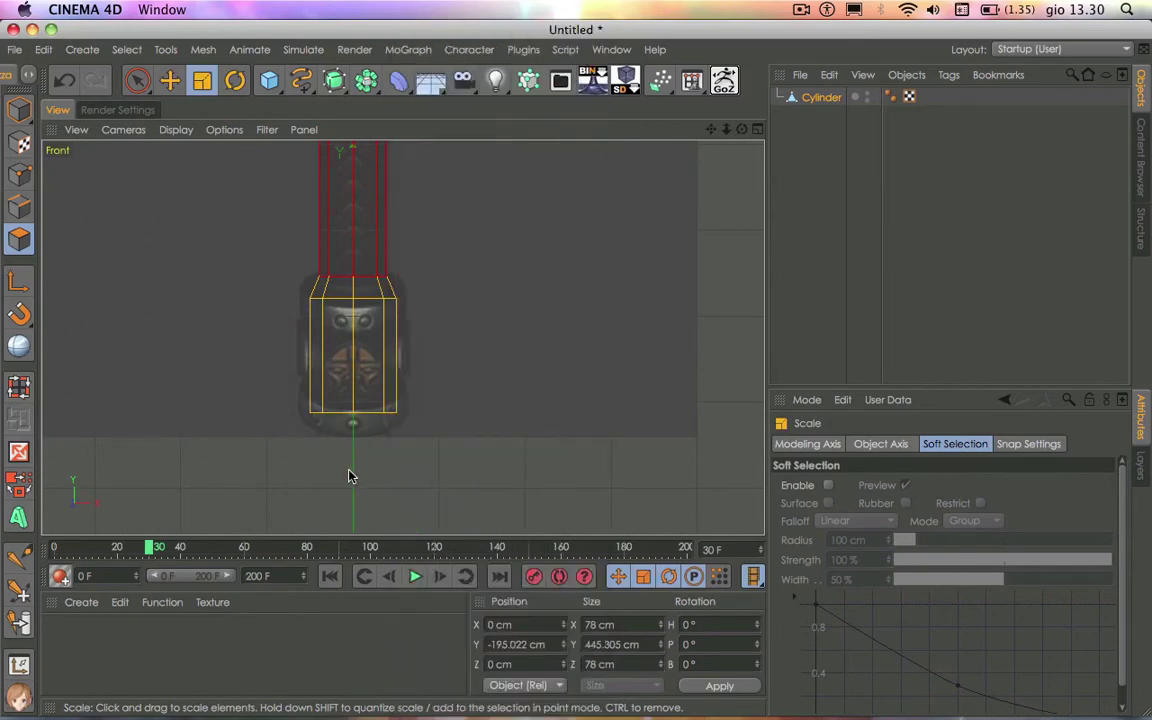
right_click(401, 455)
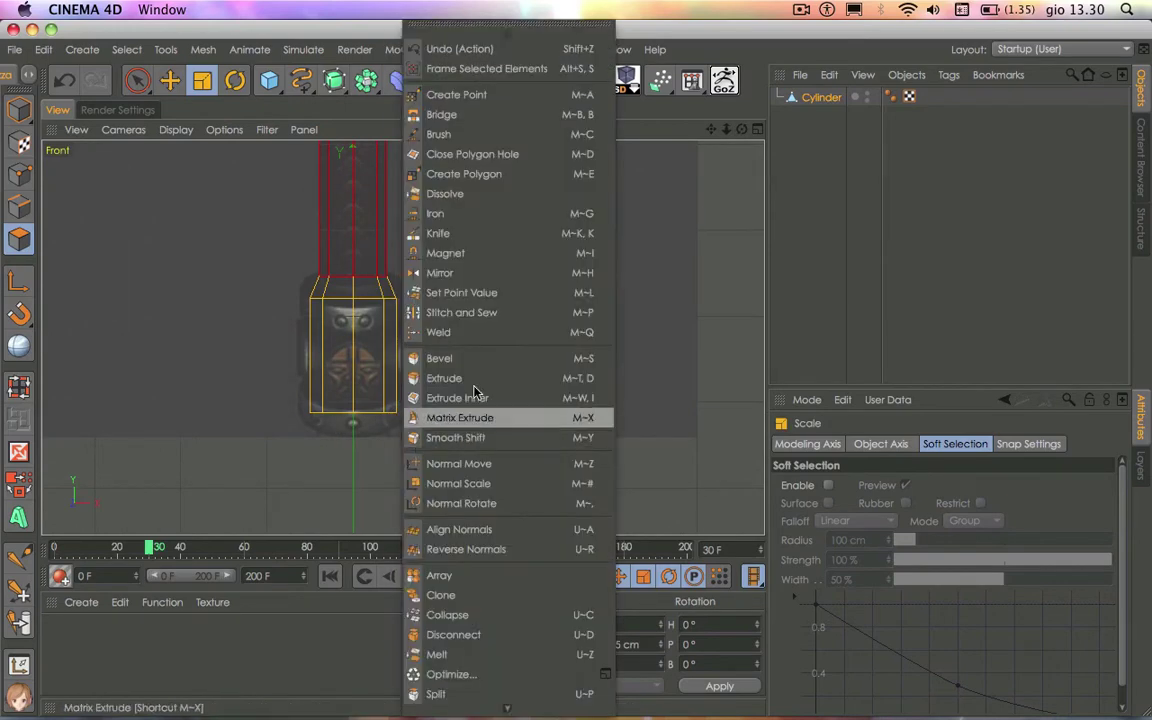
Knife a horizontal cut across the pommel block, then narrow the collar's bottom ring
left_click(474, 233)
left_click(19, 175)
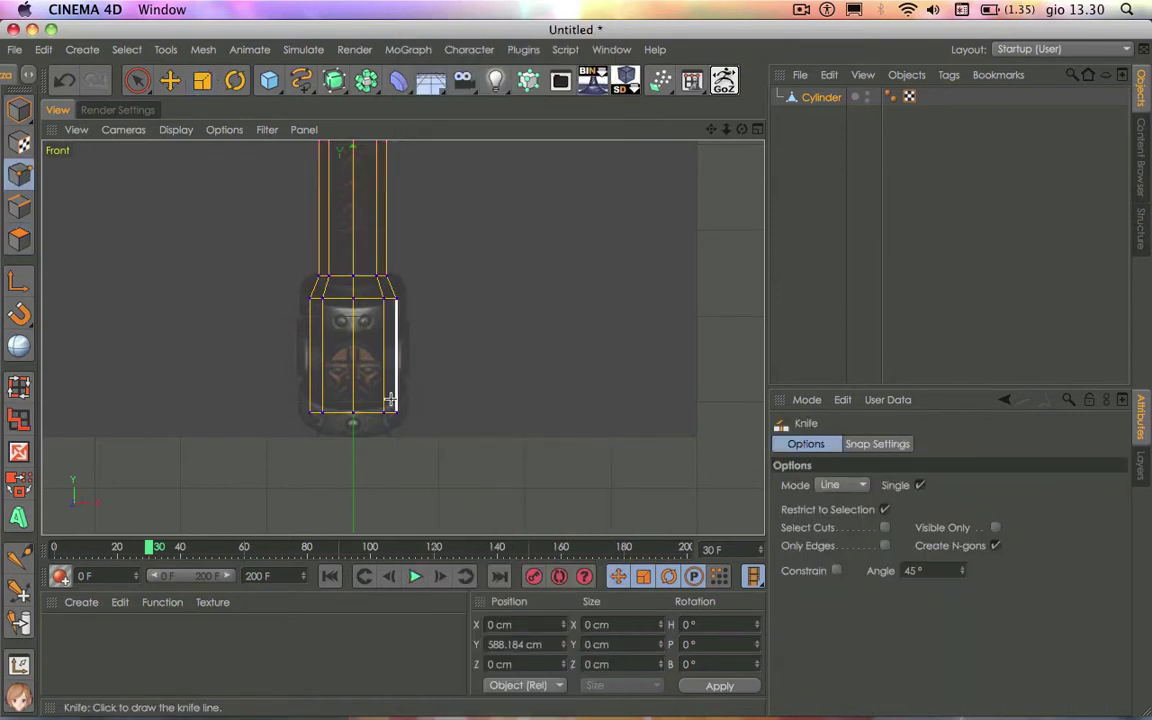
left_click_drag(407, 395, 210, 395)
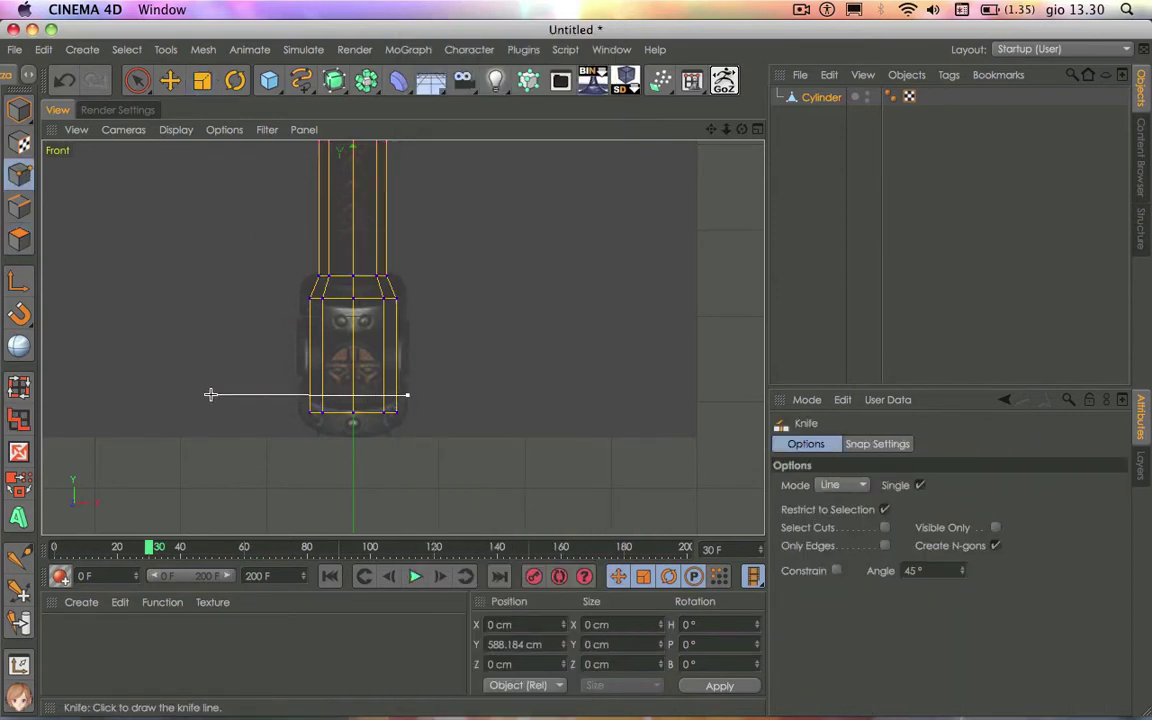
left_click(137, 80)
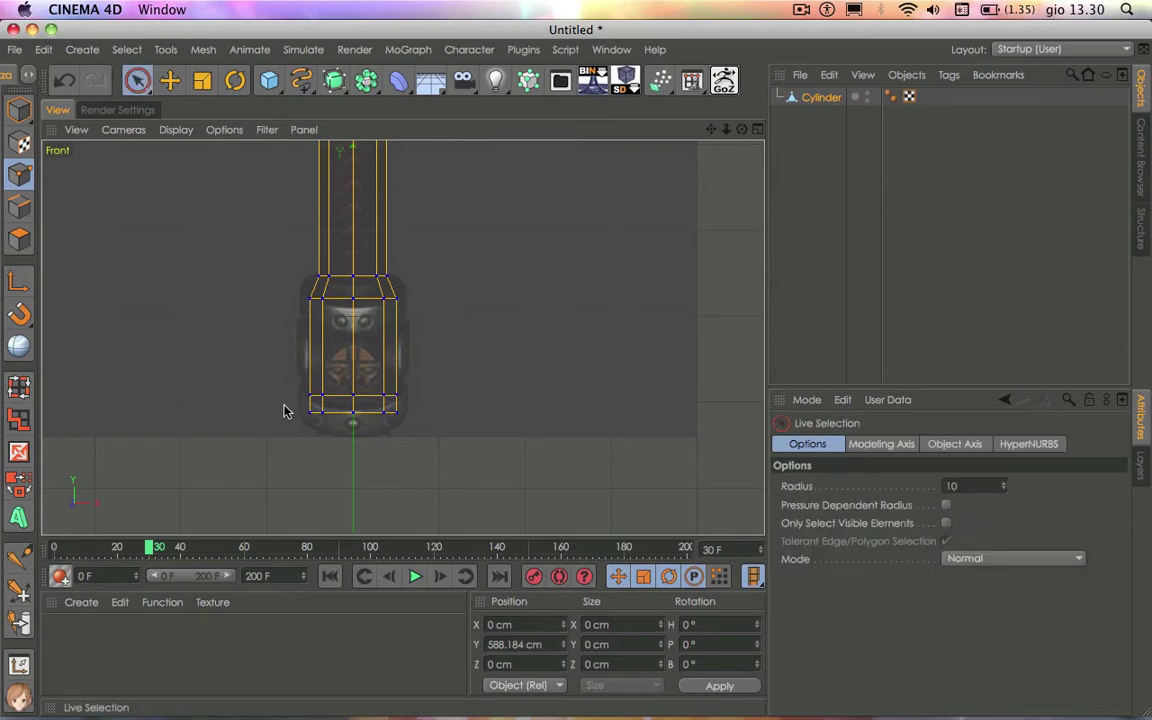
left_click_drag(310, 418, 410, 414)
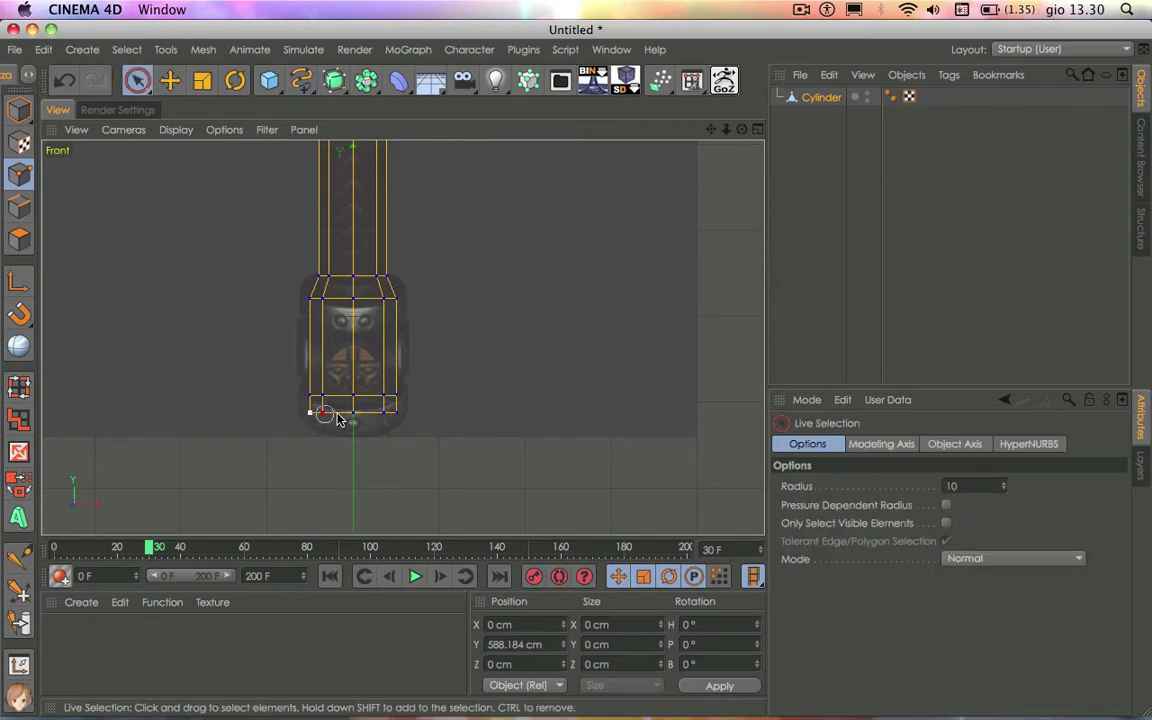
left_click(202, 80)
left_click_drag(530, 334, 237, 386)
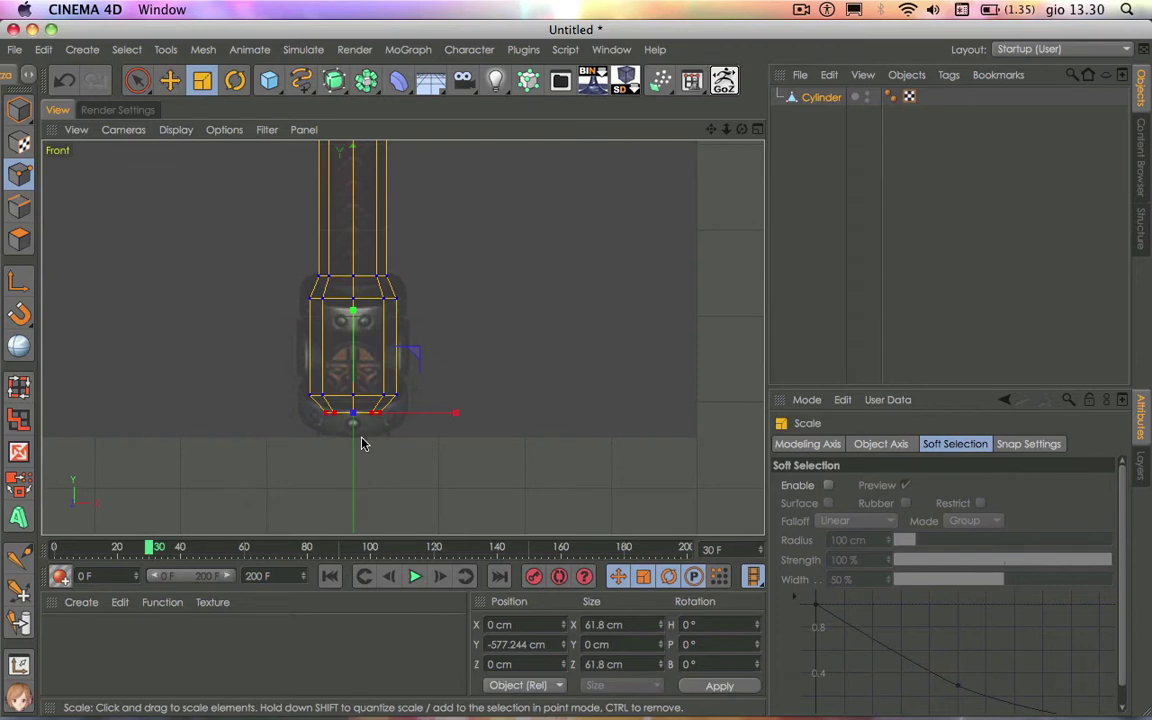
Scale the collar's points up to about 112% and reframe the whole axe
left_click(137, 80)
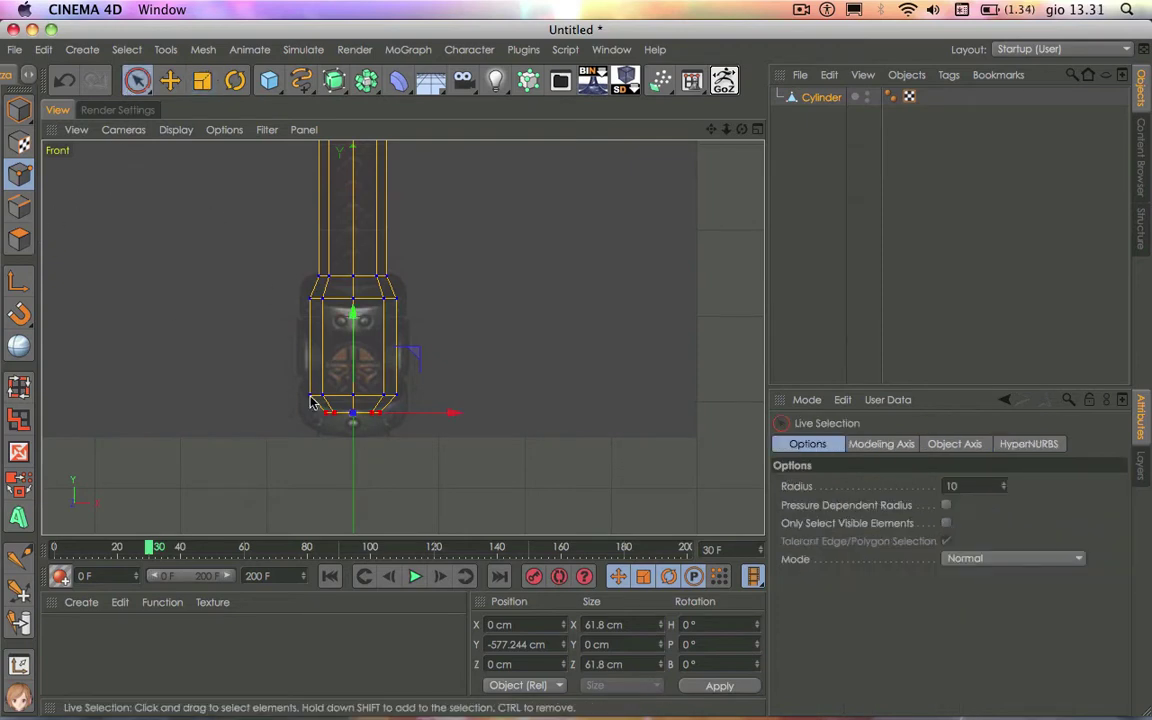
mouse_move(393, 310)
left_mouse_down()
mouse_move(338, 406)
mouse_move(282, 354)
left_mouse_up()
key("t")
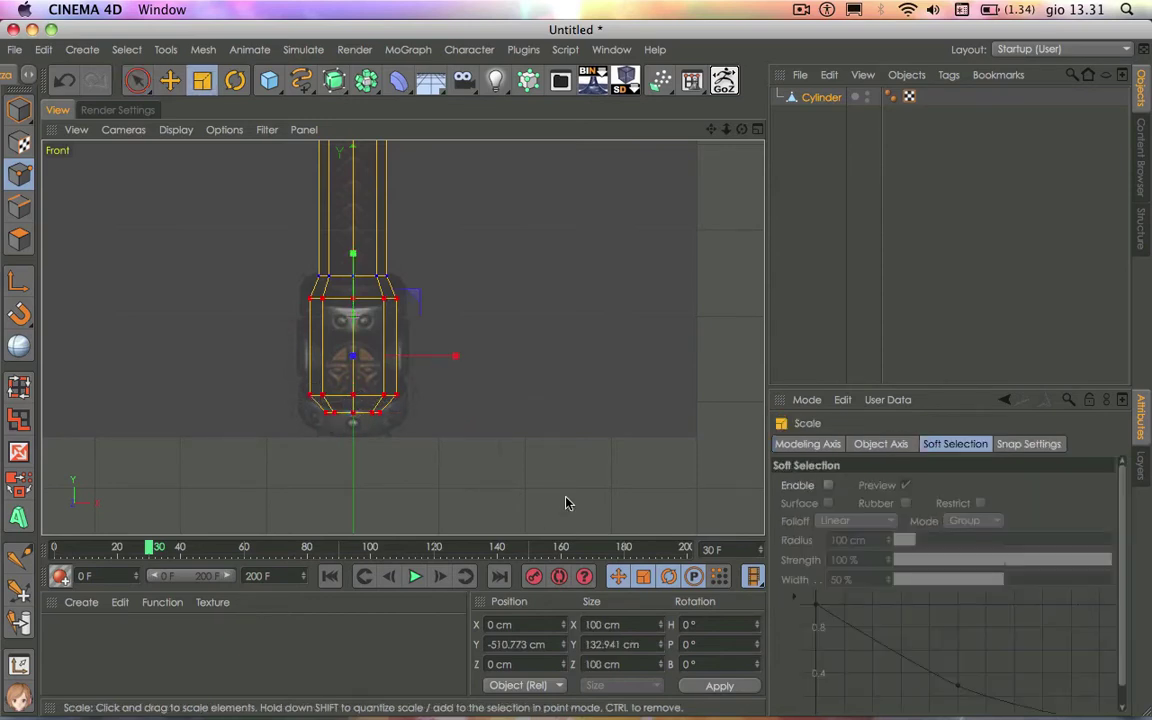
left_click_drag(566, 501, 682, 501)
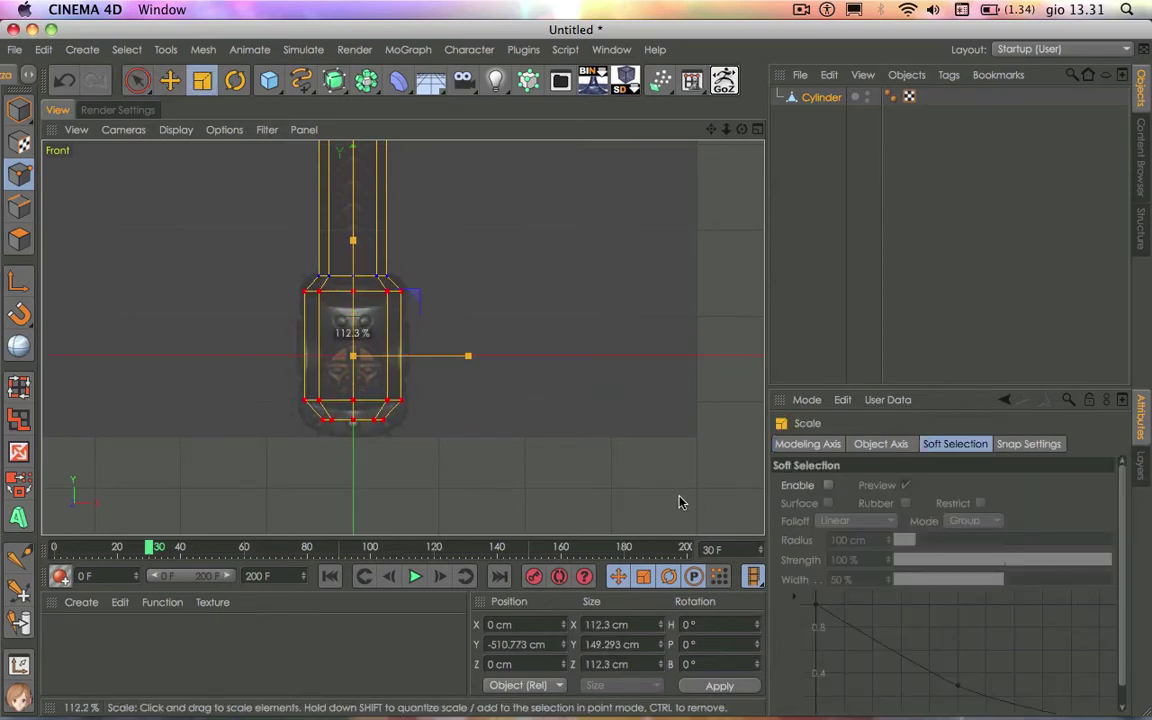
left_click(686, 501)
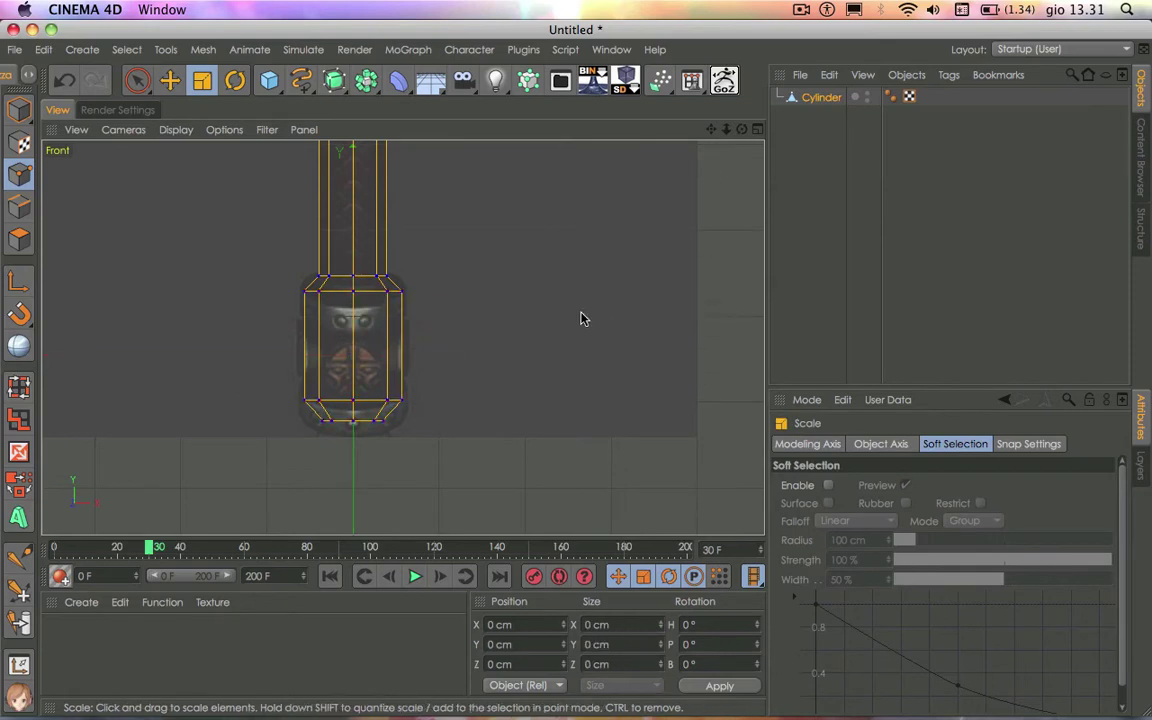
scroll(568, 300, "down", 3)
scroll(404, 337, "up", 2)
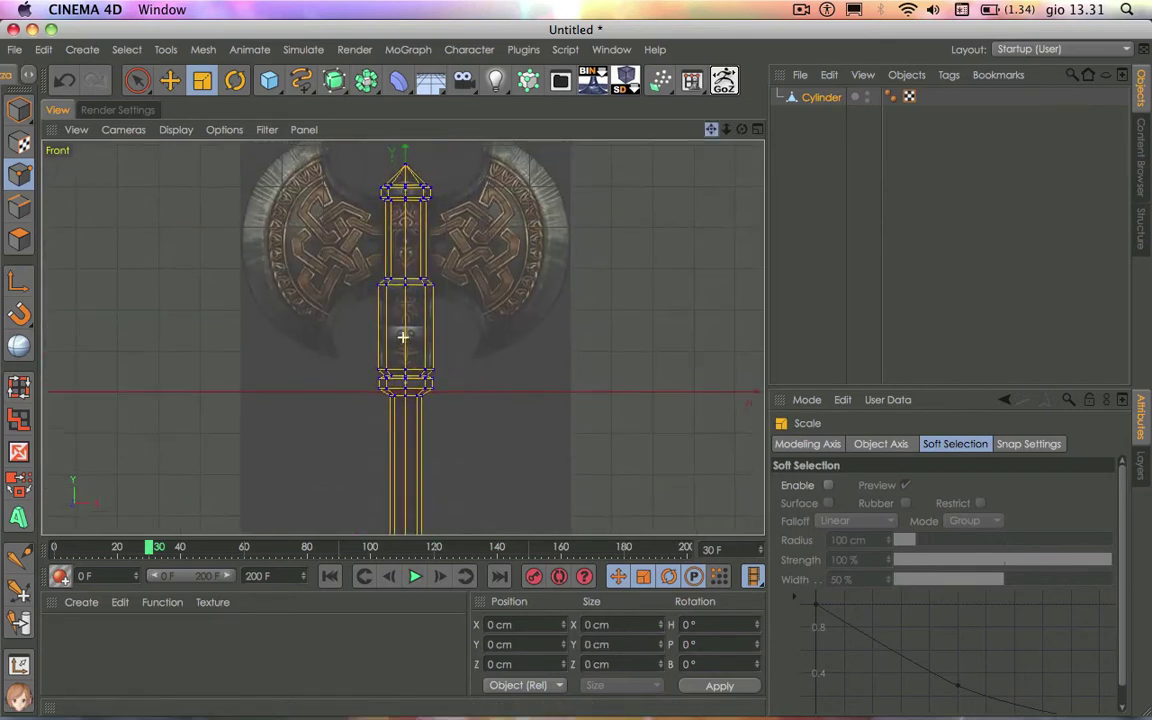
middle_click_drag(404, 337, 401, 392)
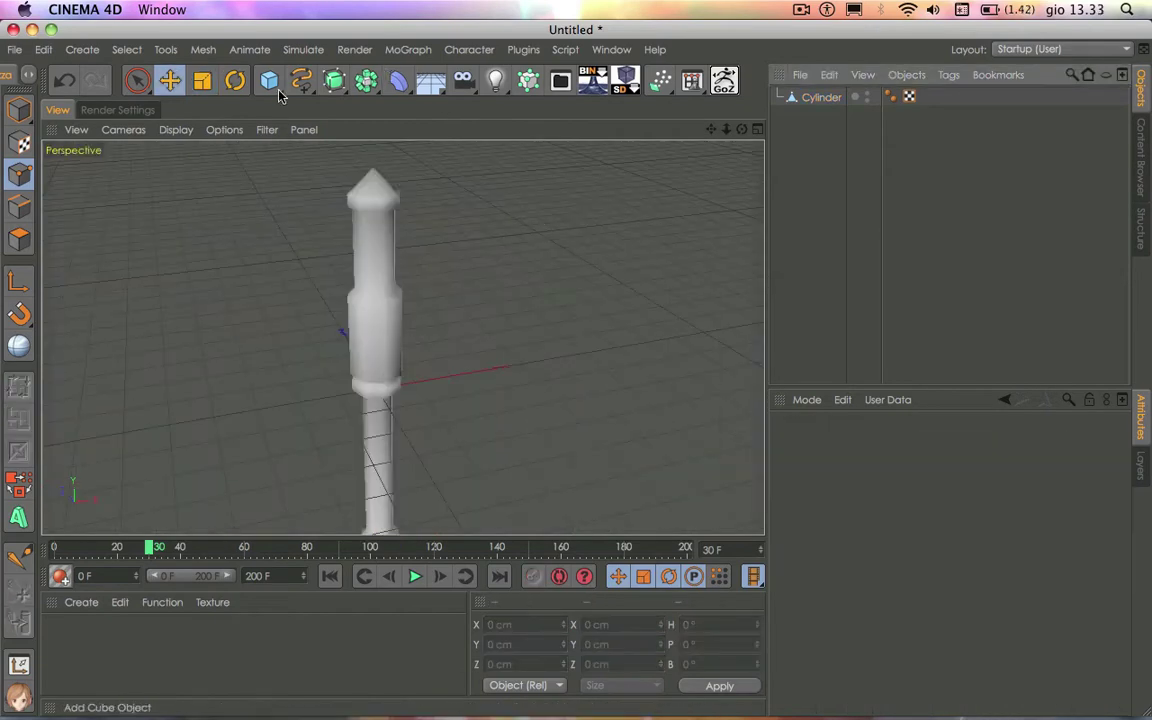
Add a cube, raise it to the axe head's centre (Y 366.921 cm) and set its depth to 36.35 cm
left_click_drag(269, 80, 398, 149)
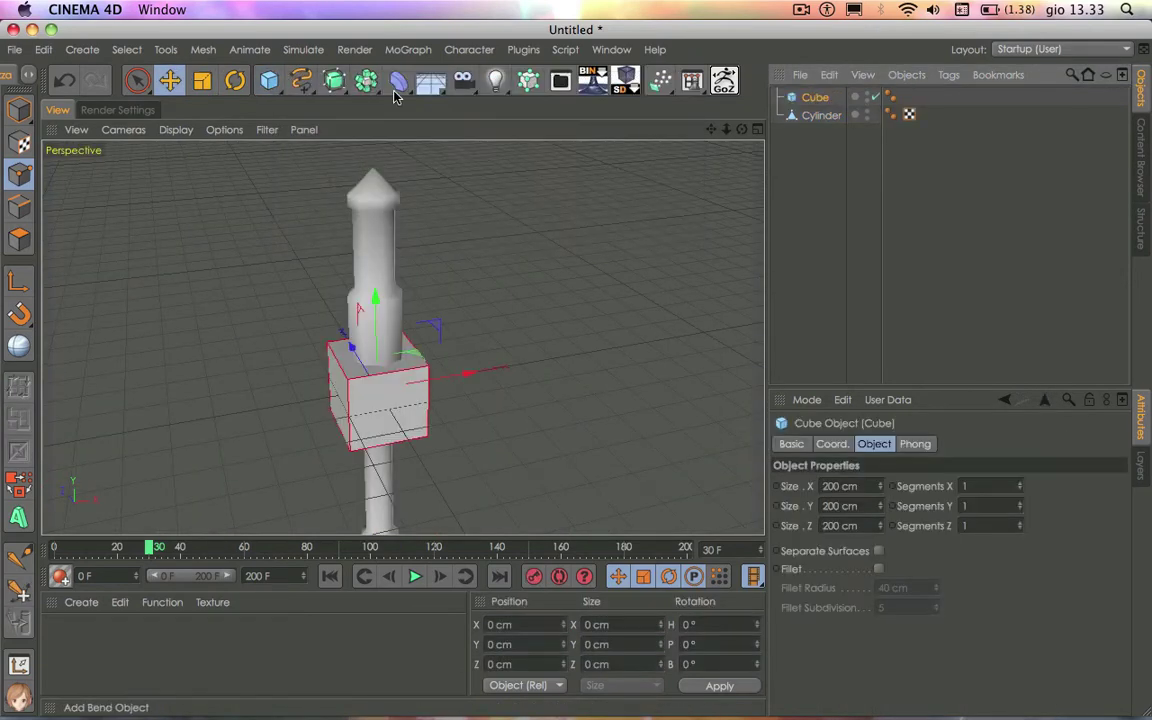
left_click(400, 97)
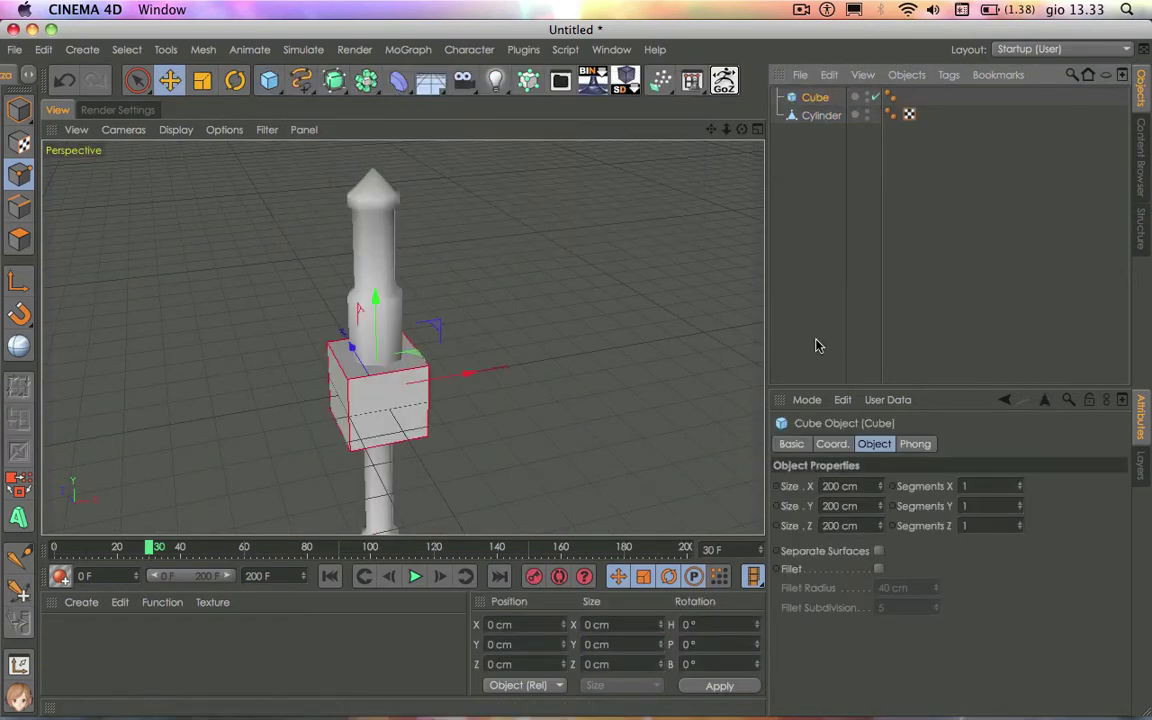
left_click(741, 130)
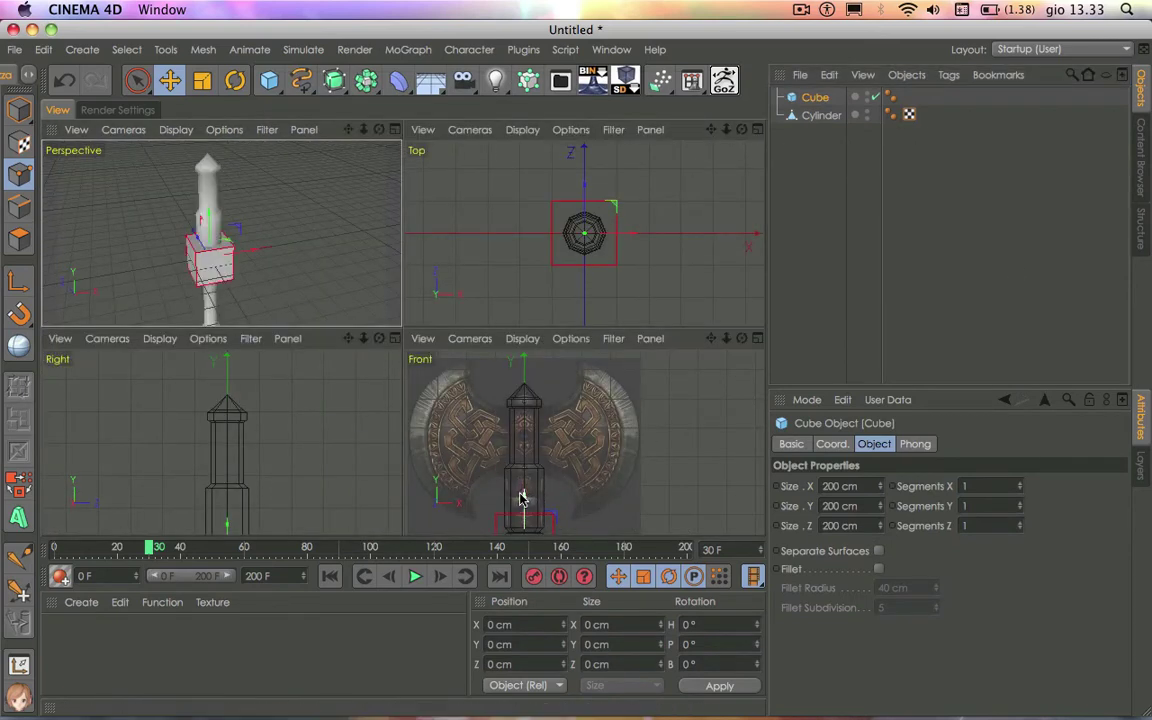
left_click_drag(526, 496, 521, 392)
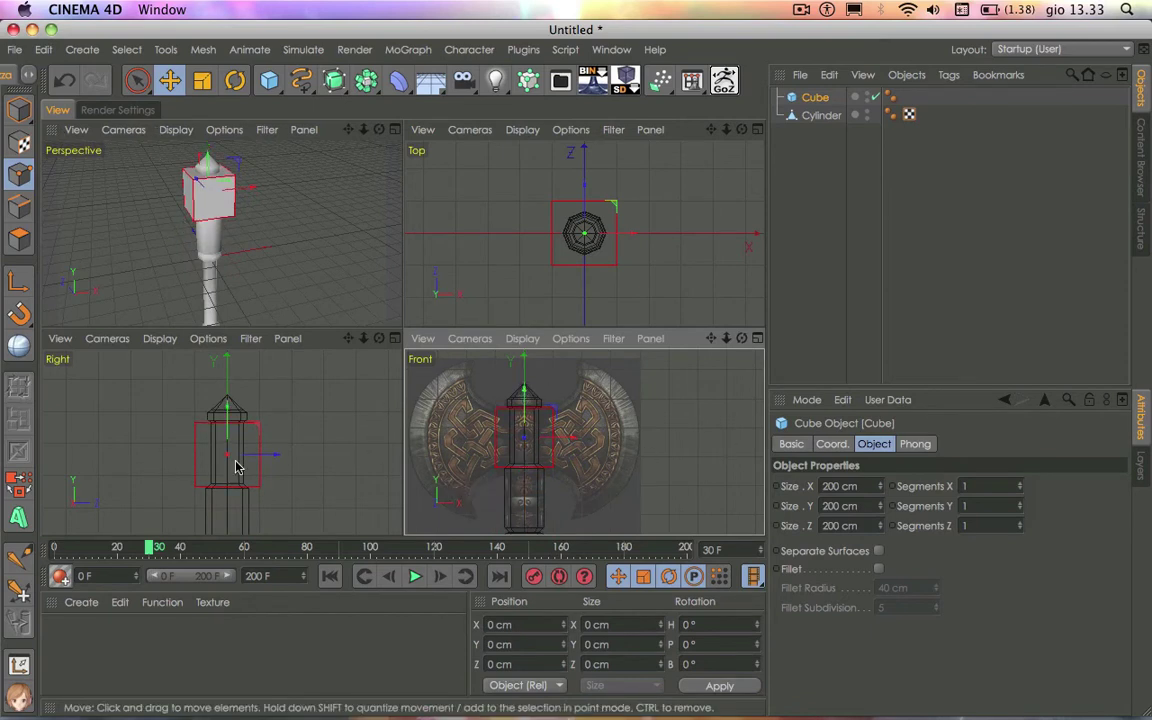
left_click(19, 110)
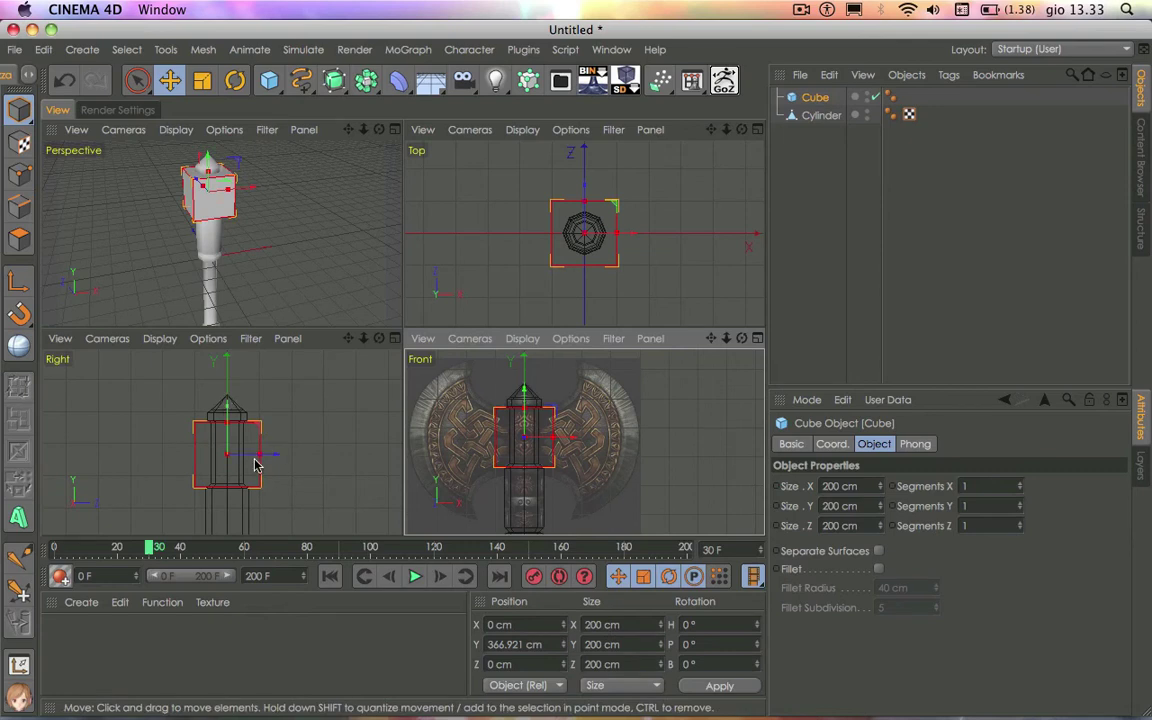
left_click_drag(255, 463, 232, 465)
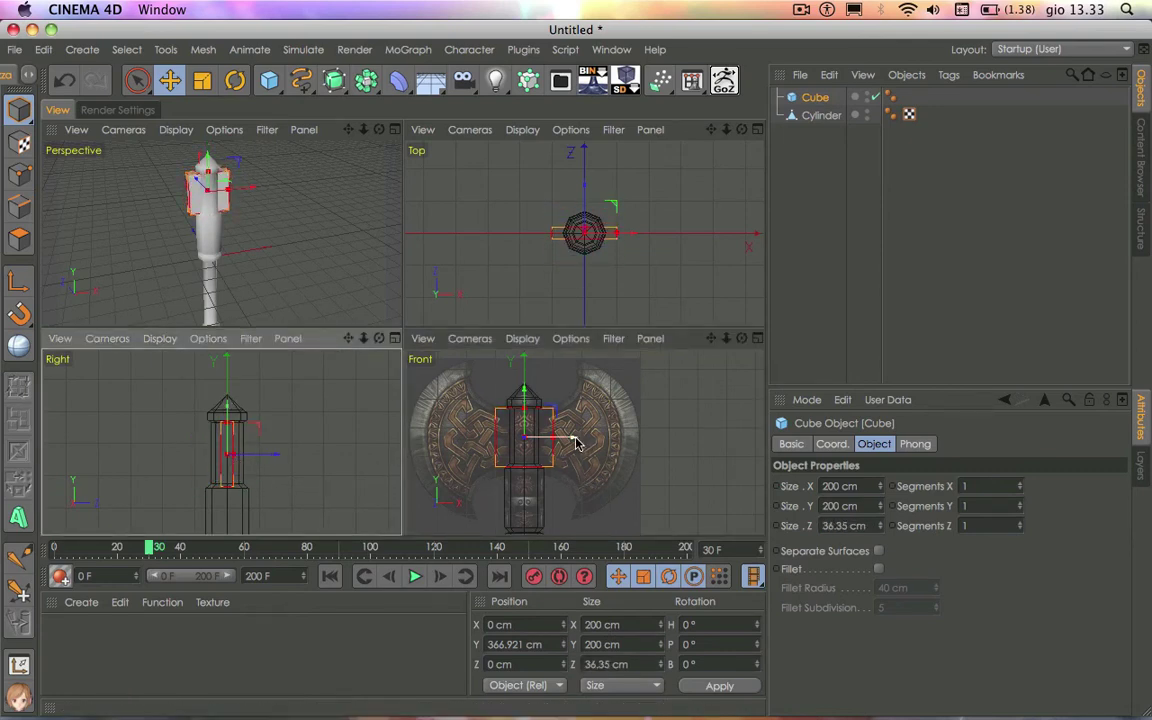
left_click(395, 130)
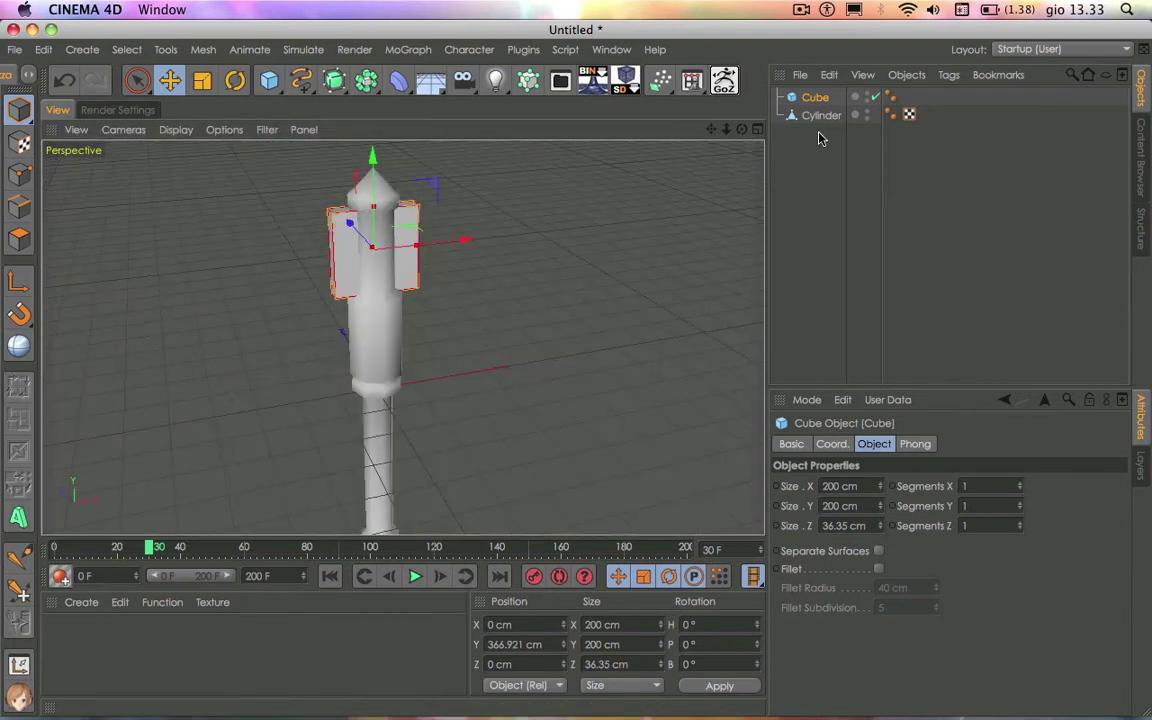
Hide the cylinder handle and give the cube 4 height segments and 2 width segments
left_click(866, 114)
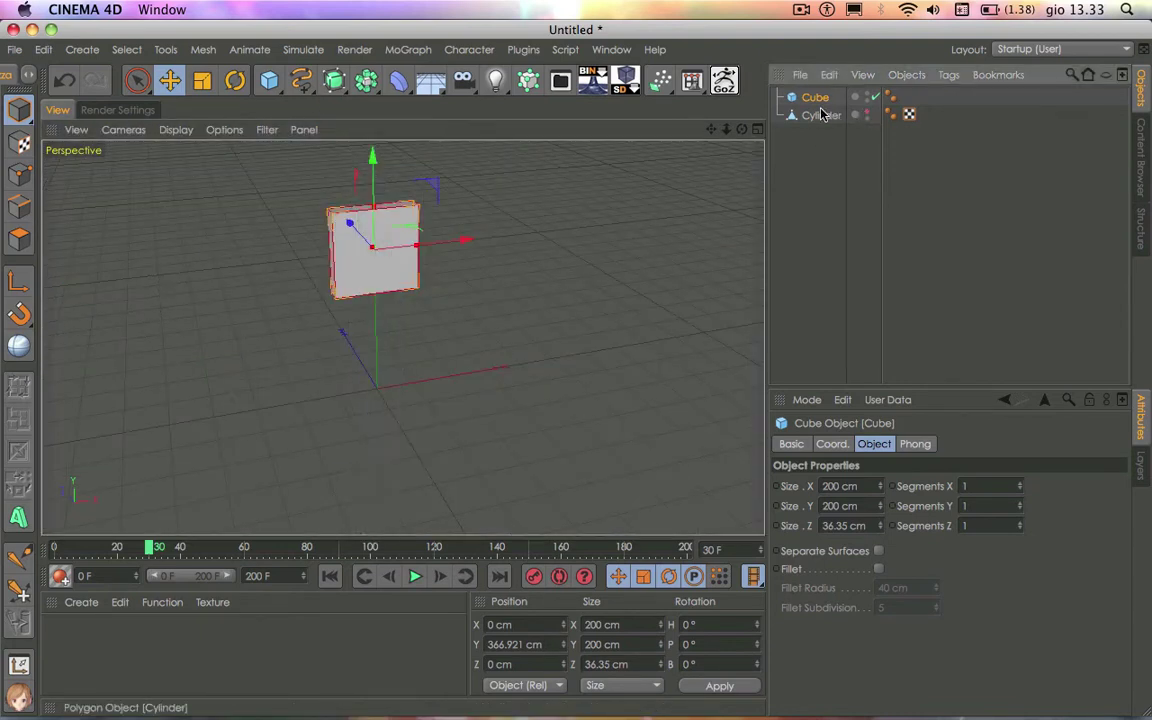
left_click(1020, 507)
left_click(1020, 502)
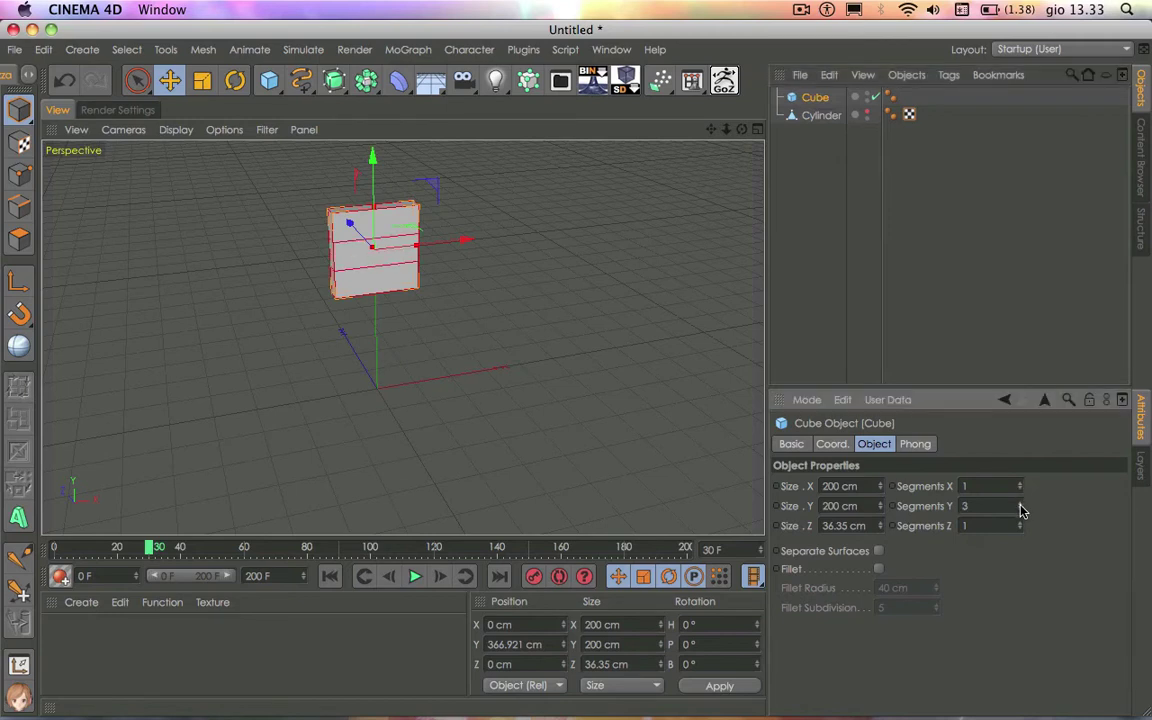
left_click(1020, 502)
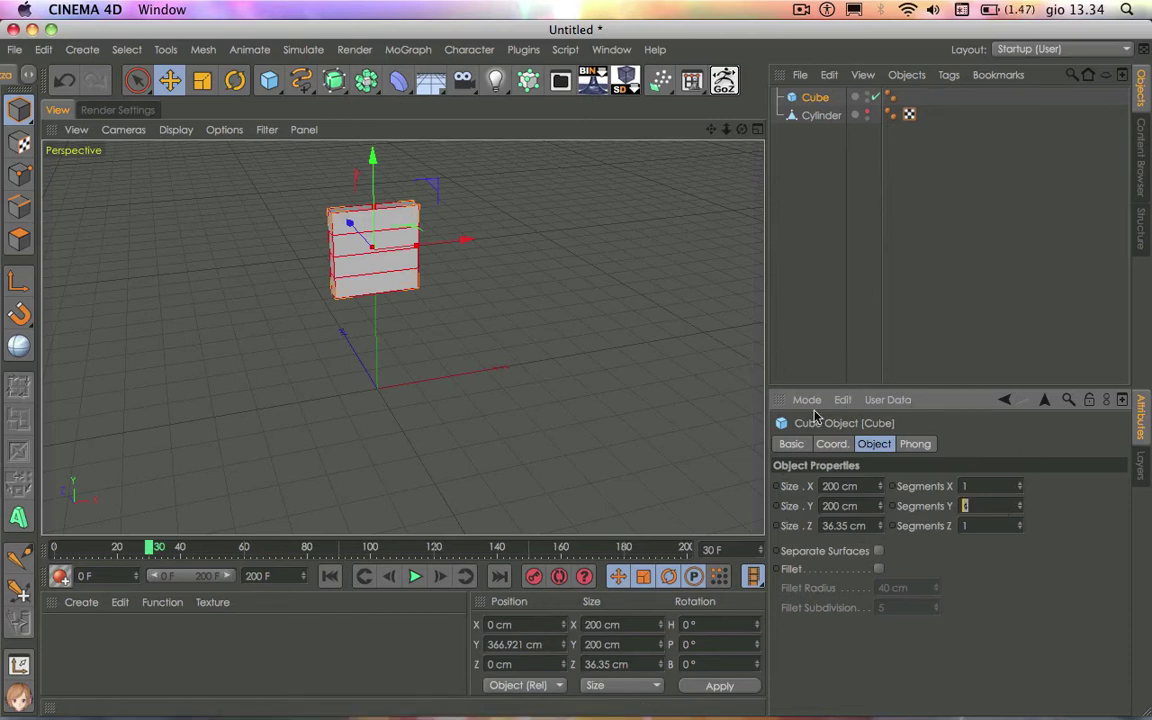
left_click(1020, 485)
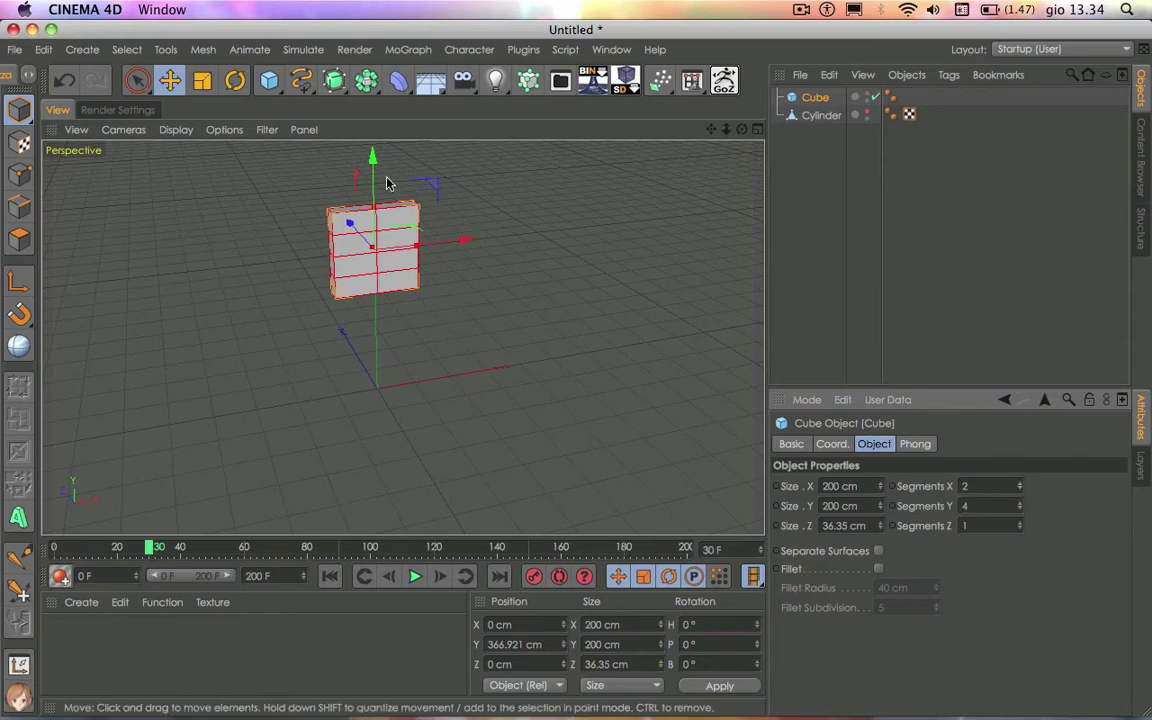
Convert the cube into an editable polygon object, working in the Front view
left_click(757, 129)
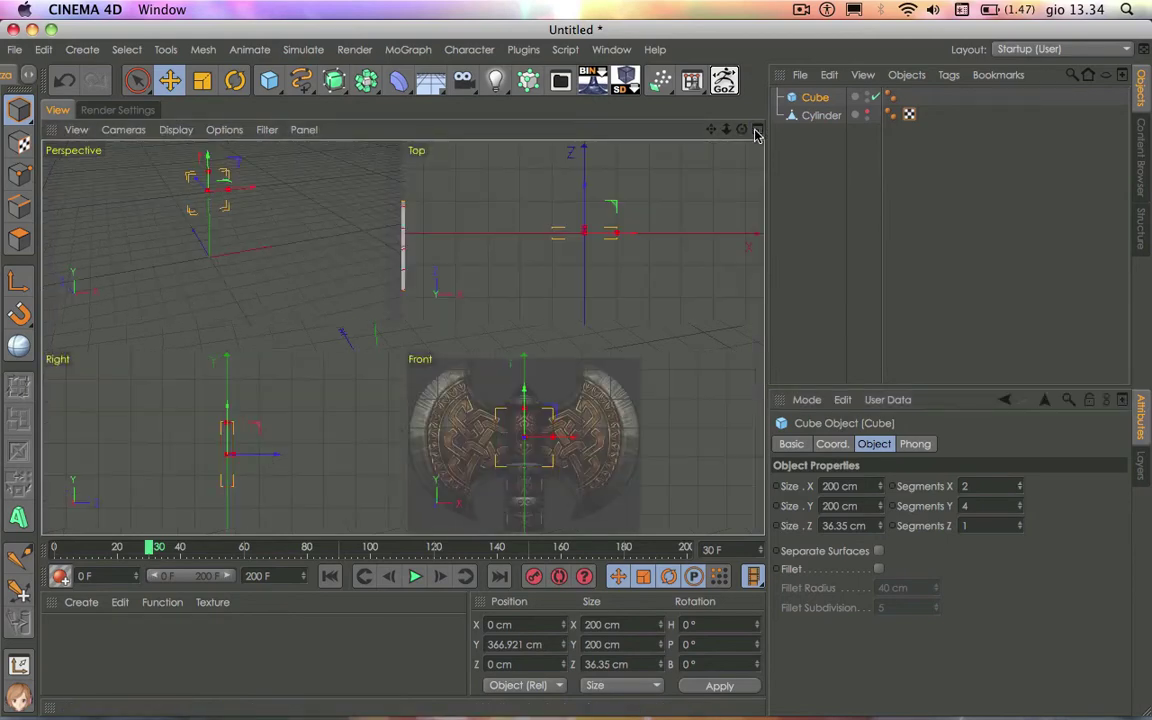
key("c")
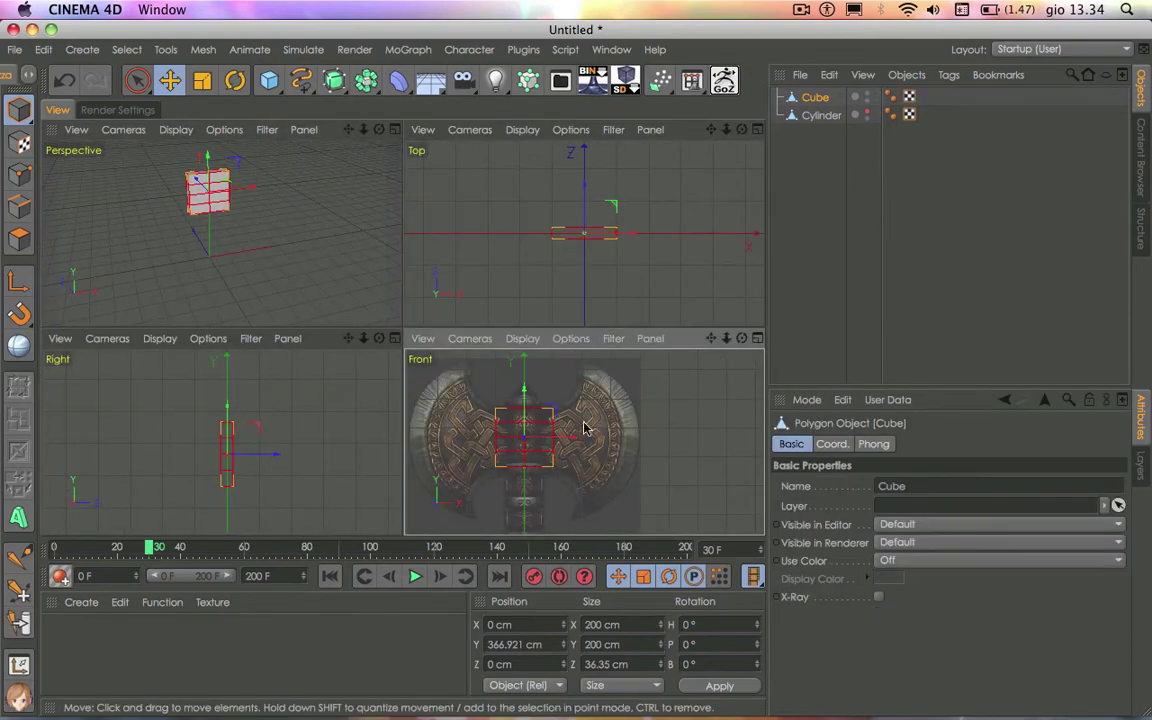
left_click(757, 338)
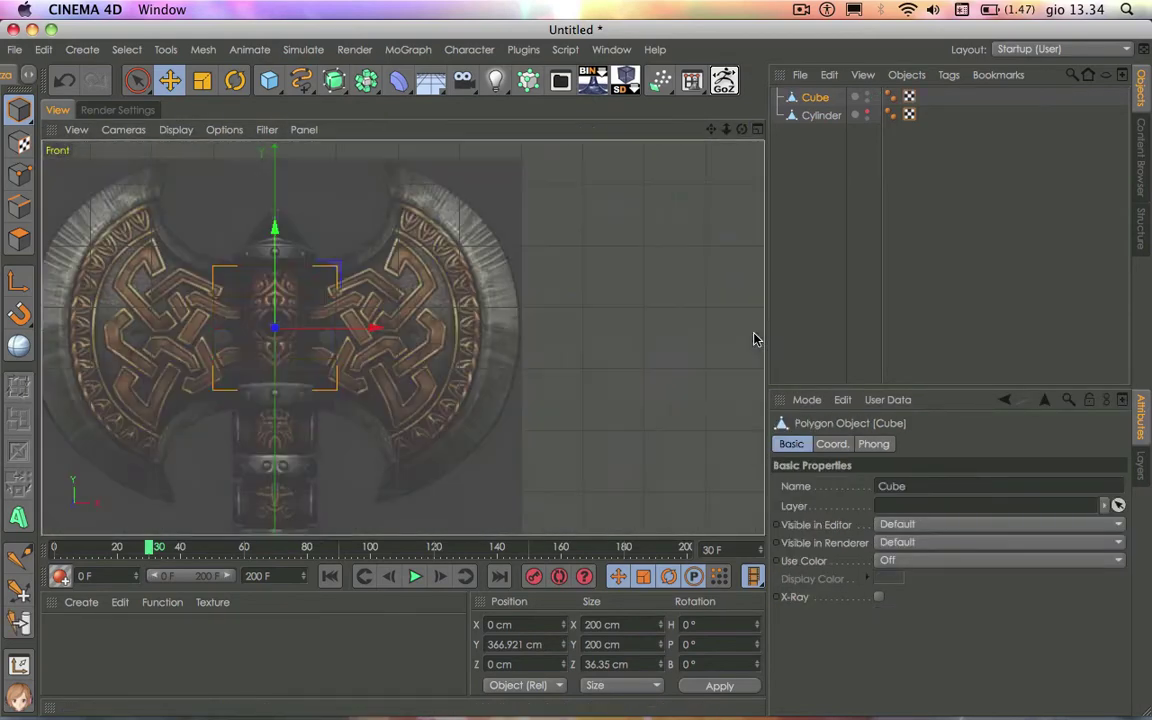
Delete the cube's left column of points and stretch its right side across the right blade
left_click(16, 178)
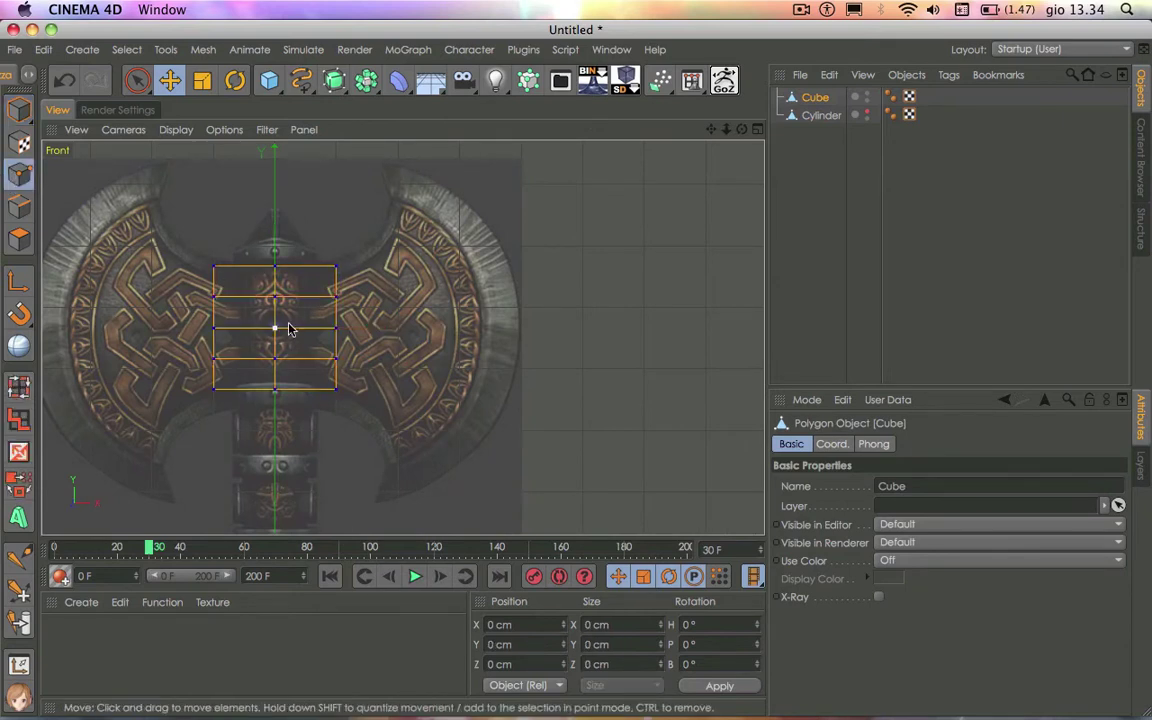
left_click(137, 81)
left_click_drag(219, 248, 221, 391)
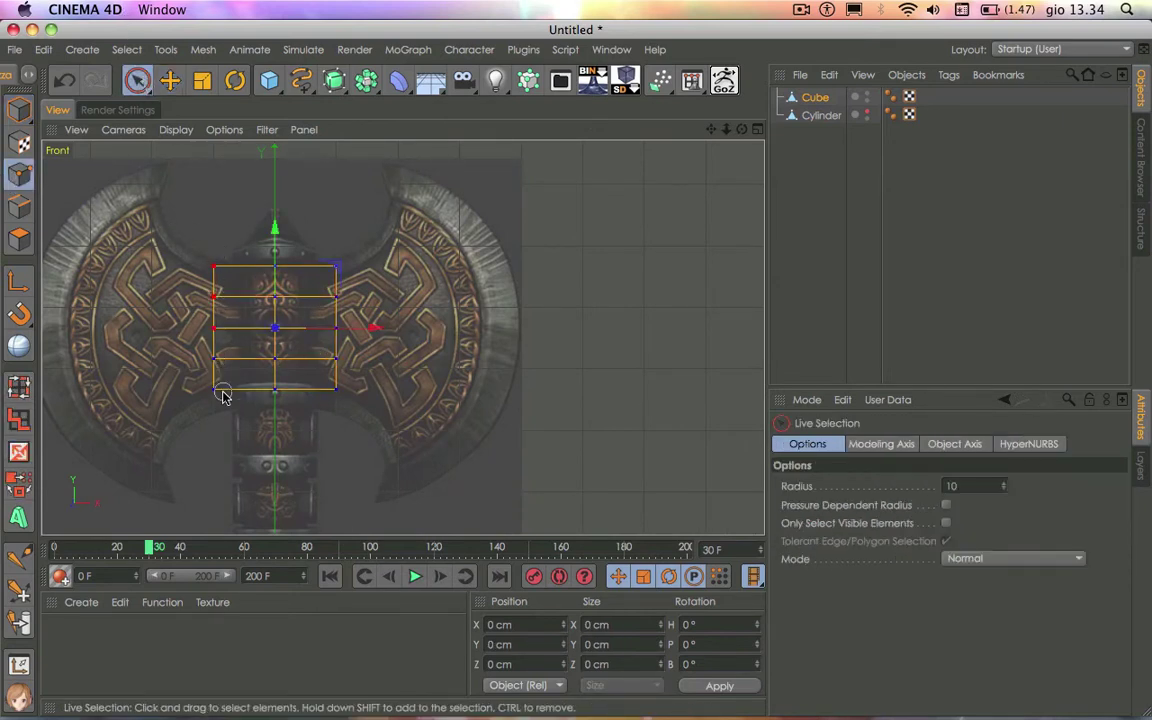
key("Delete")
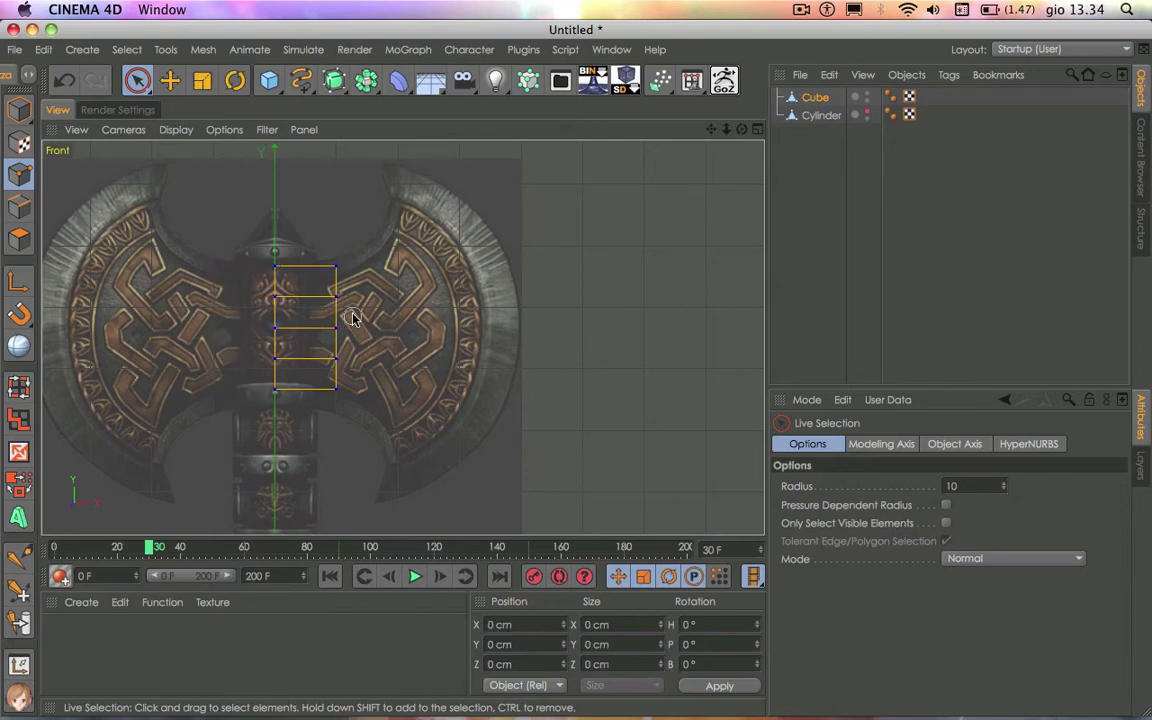
left_click_drag(342, 275, 336, 399)
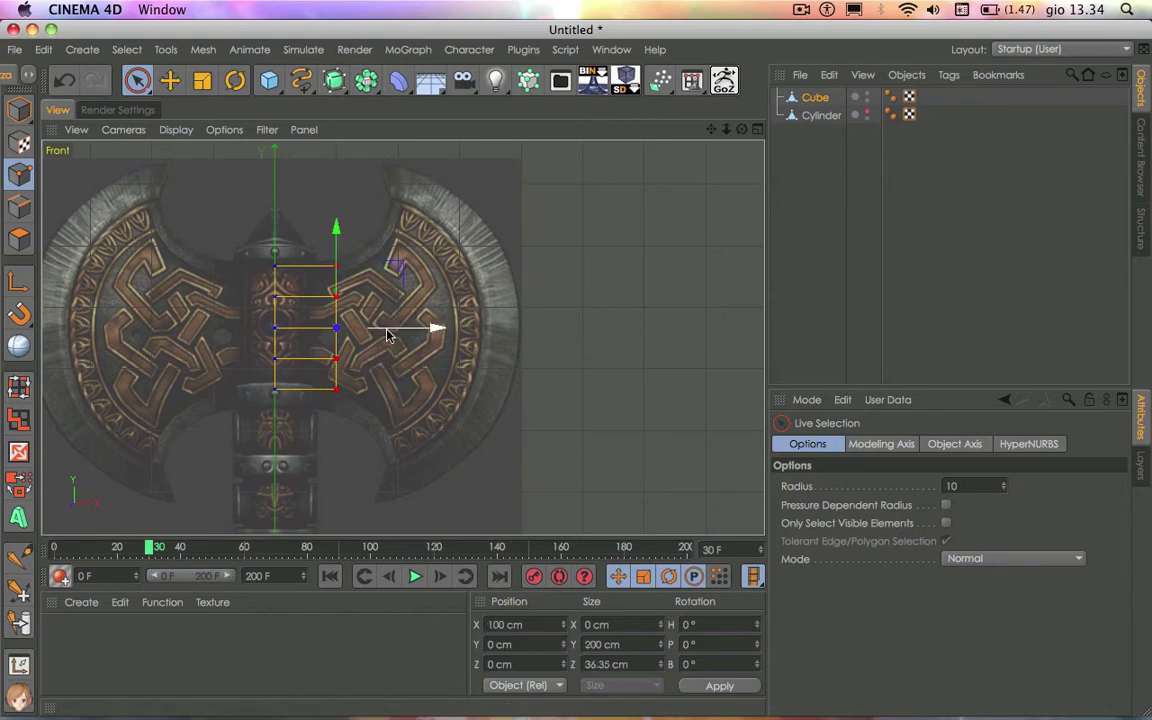
left_click_drag(386, 328, 566, 311)
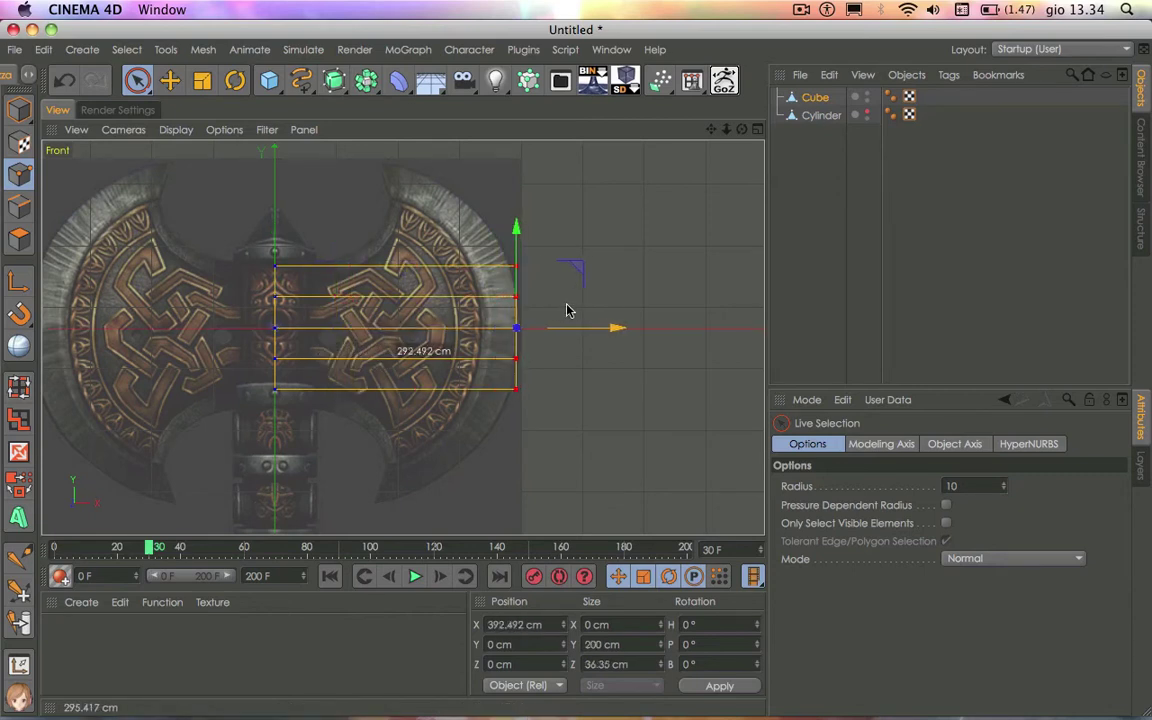
Pull the bottom-right point toward the blade's lower tip and the top-right point to its top tip
left_click(517, 391)
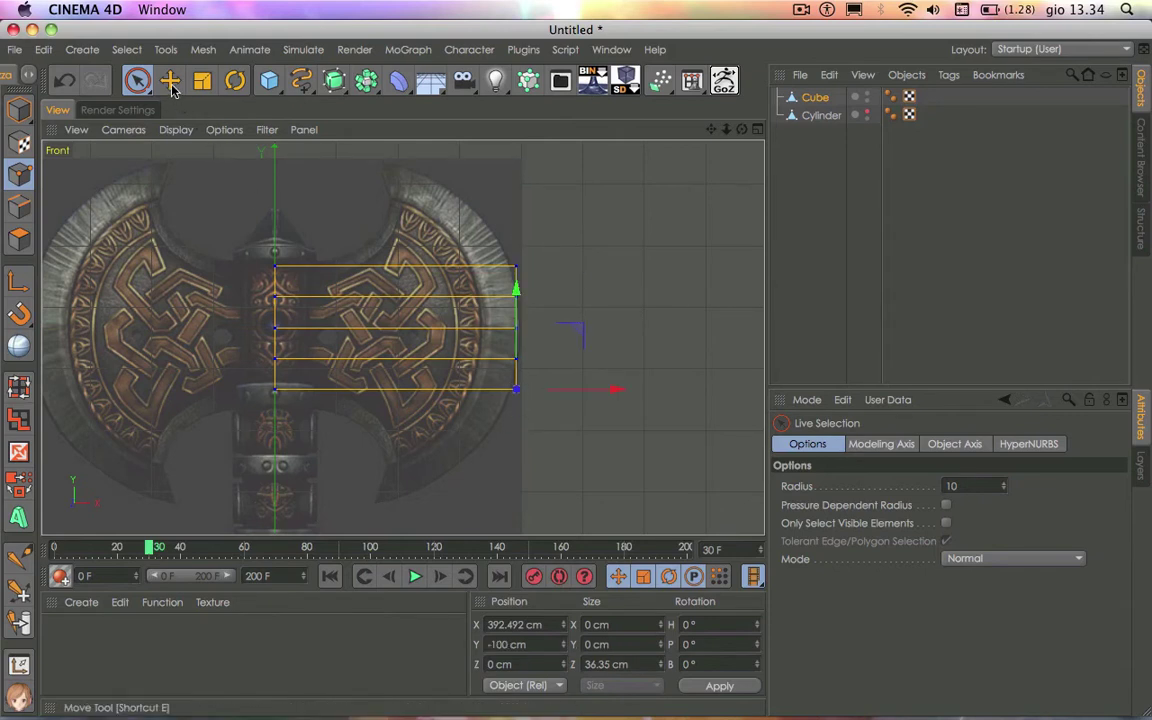
left_click(170, 81)
left_click_drag(462, 401, 322, 516)
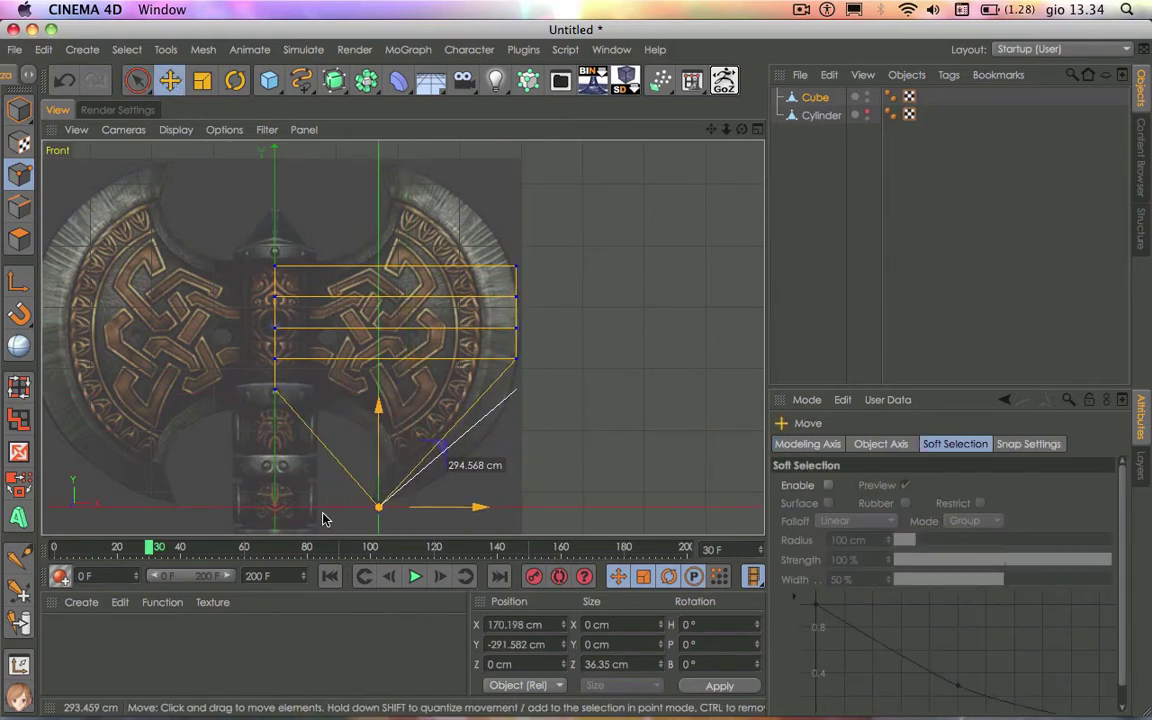
key("space")
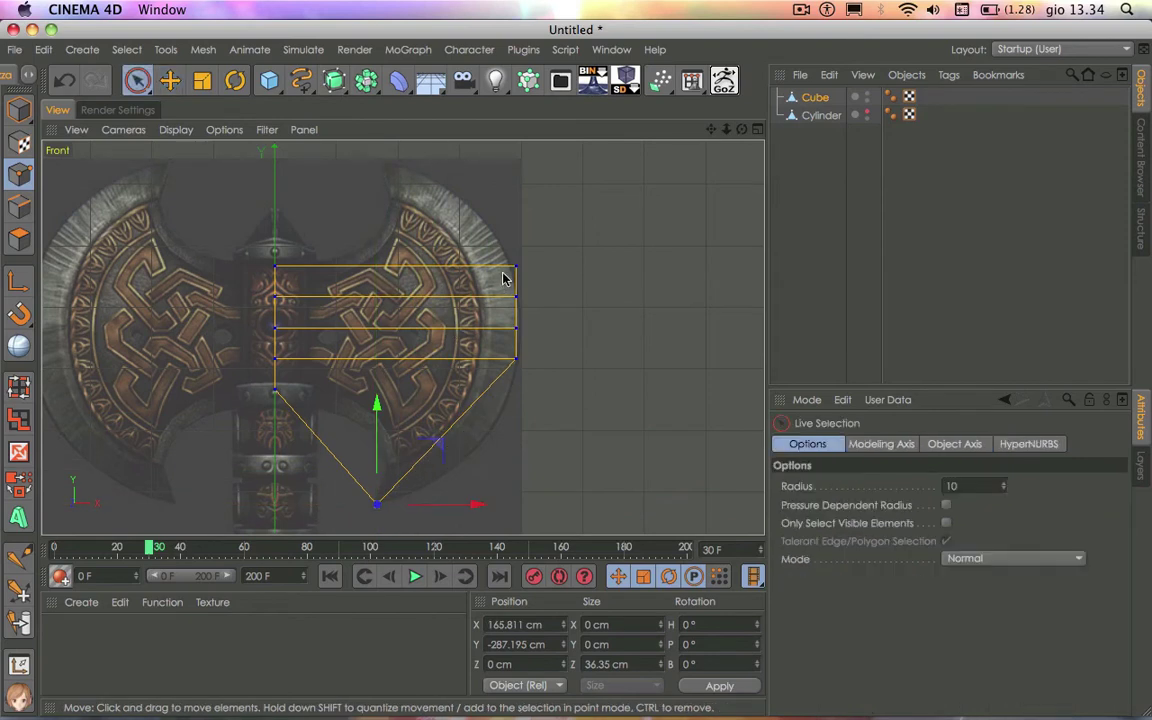
key("space")
left_click_drag(661, 429, 528, 332)
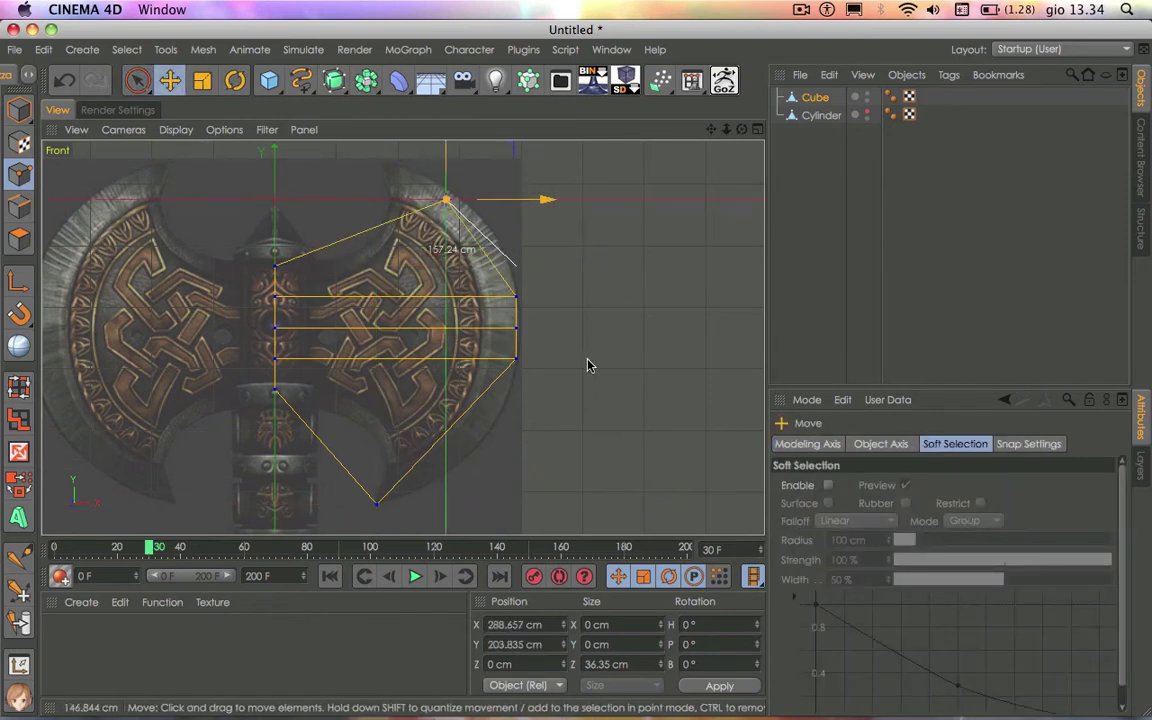
Move the right-middle and lower-right points onto the blade's edge and lower edge
key("space")
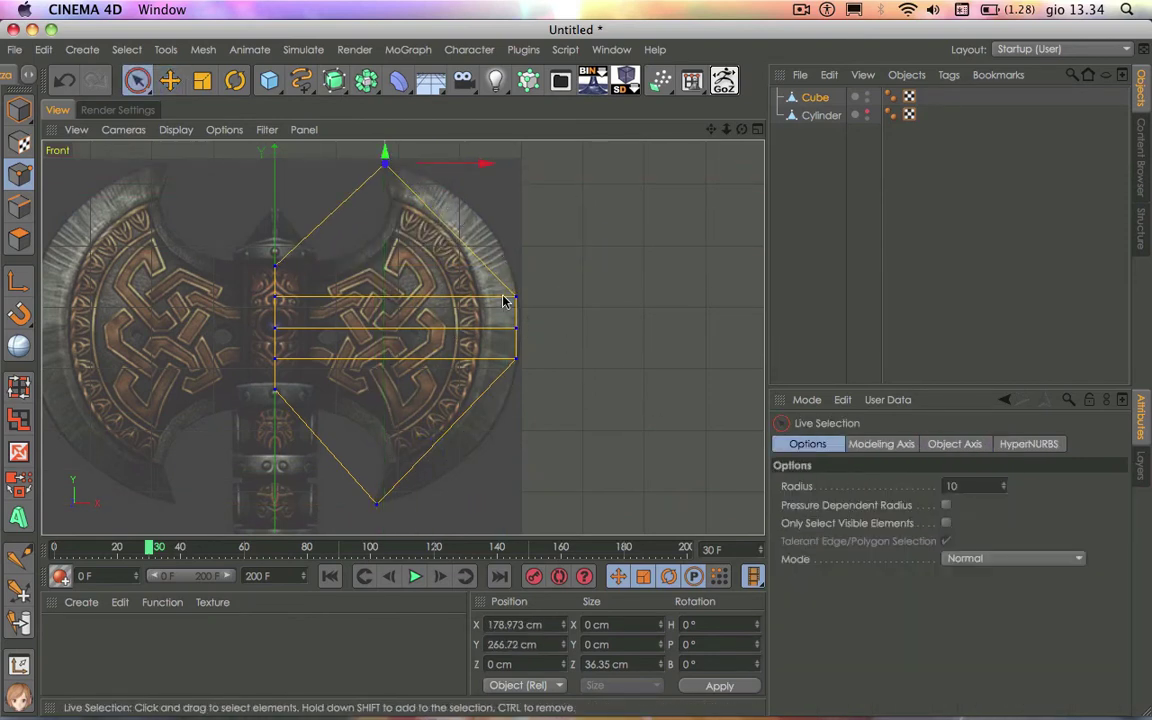
left_click(518, 297)
key("space")
left_click_drag(531, 356, 502, 278)
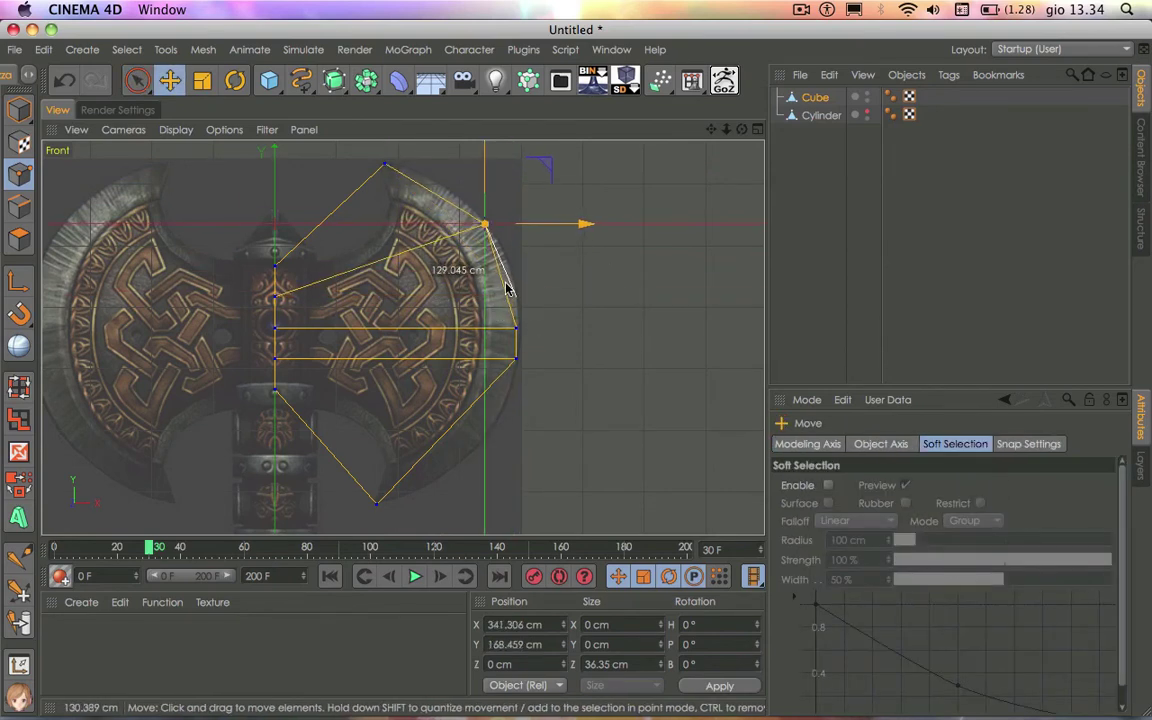
key("space")
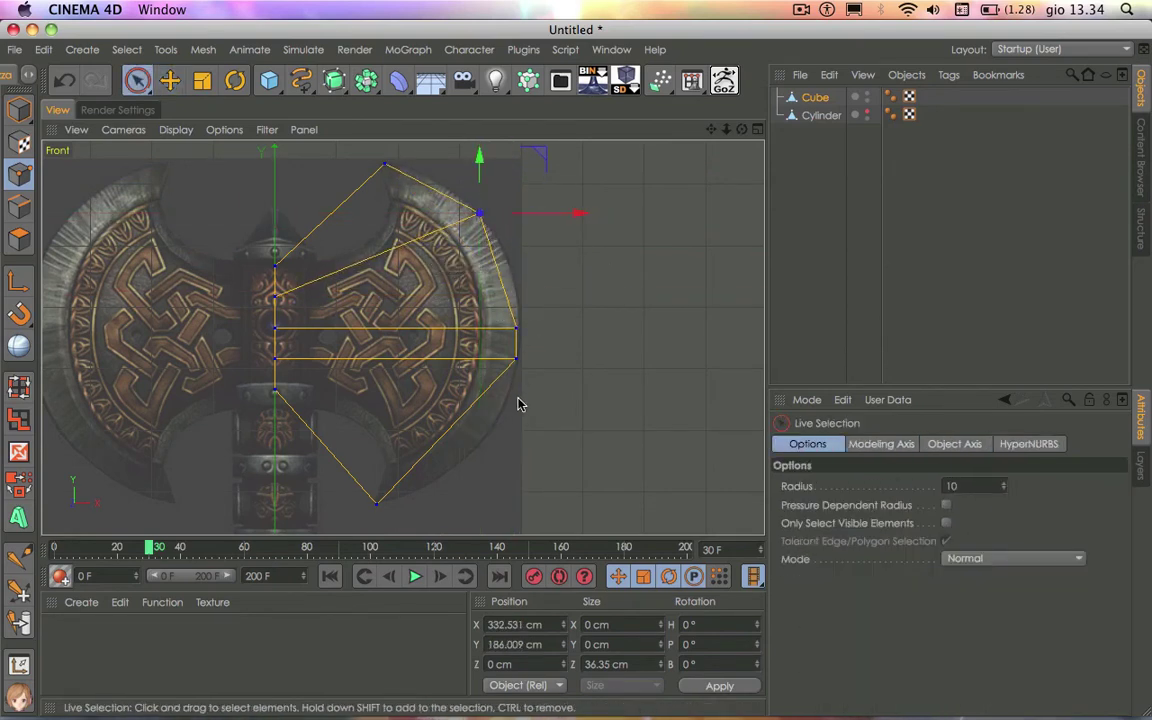
left_click(513, 360)
key("space")
left_click_drag(513, 360, 497, 512)
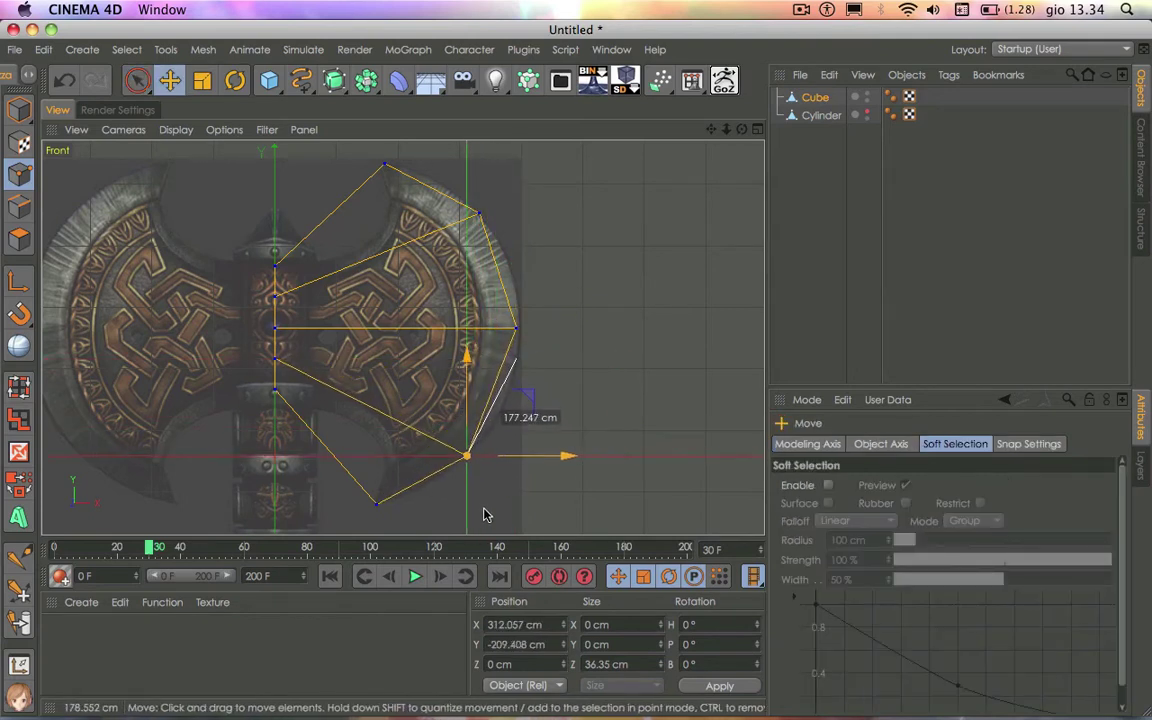
left_click_drag(497, 512, 487, 512)
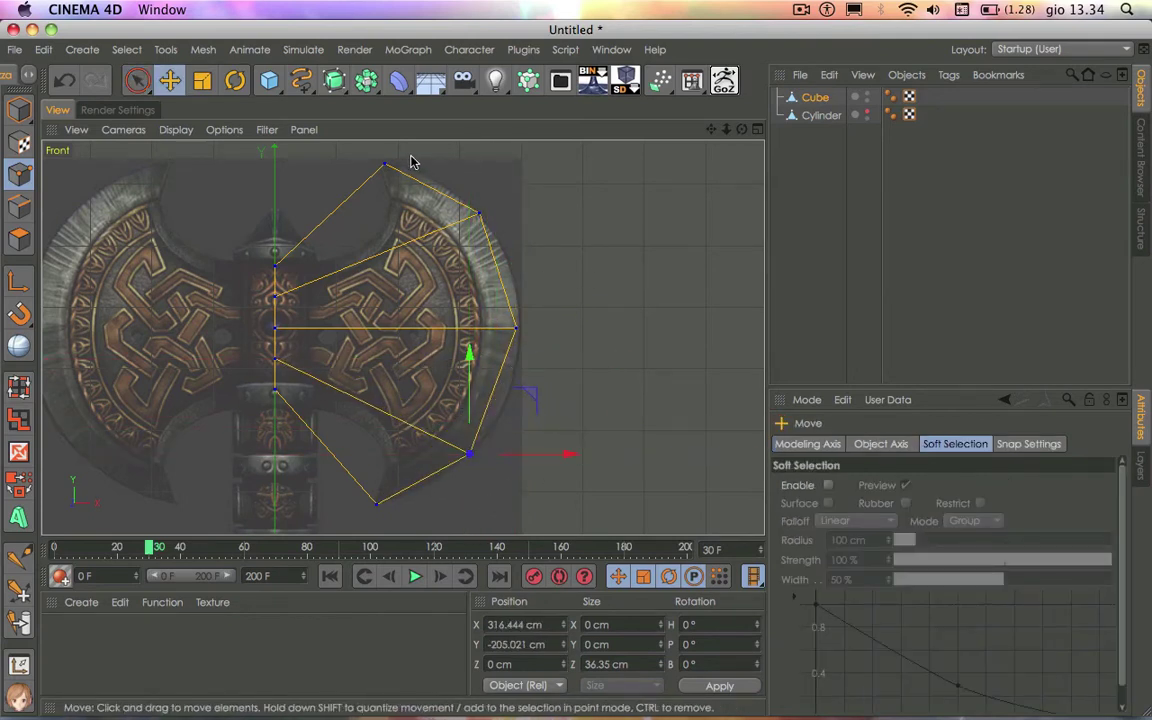
left_click(640, 366)
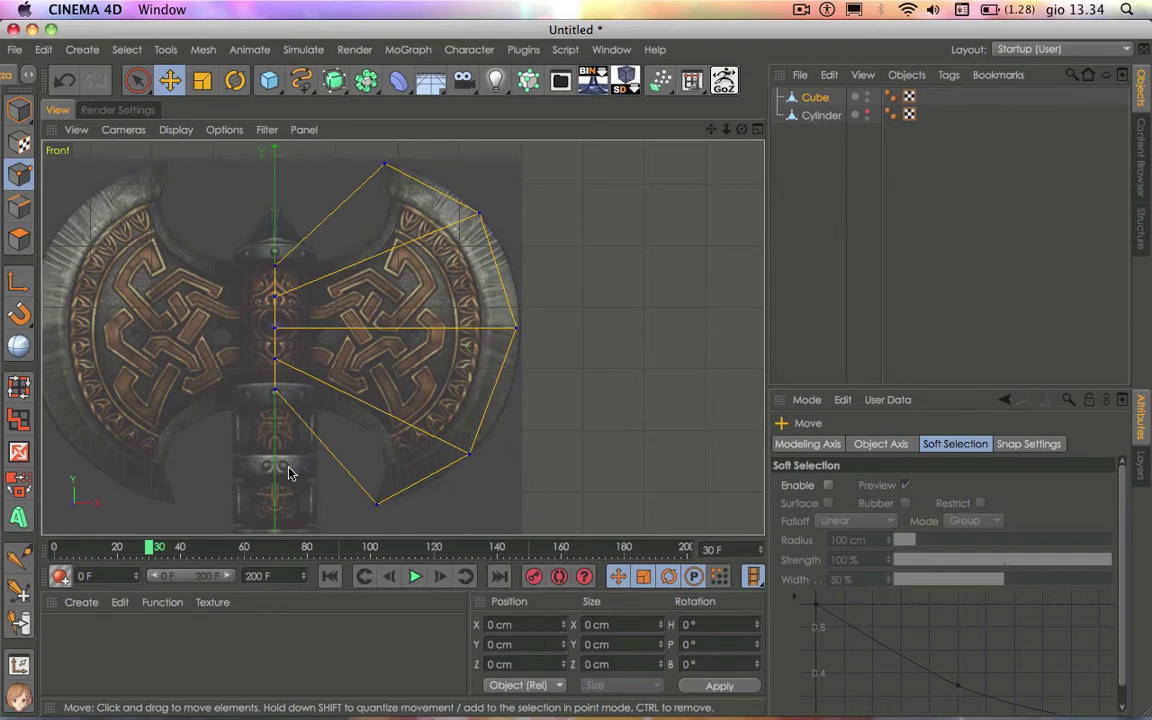
Cut two edge loops across the blade mesh using the Knife tool in Loop mode
right_click(265, 494)
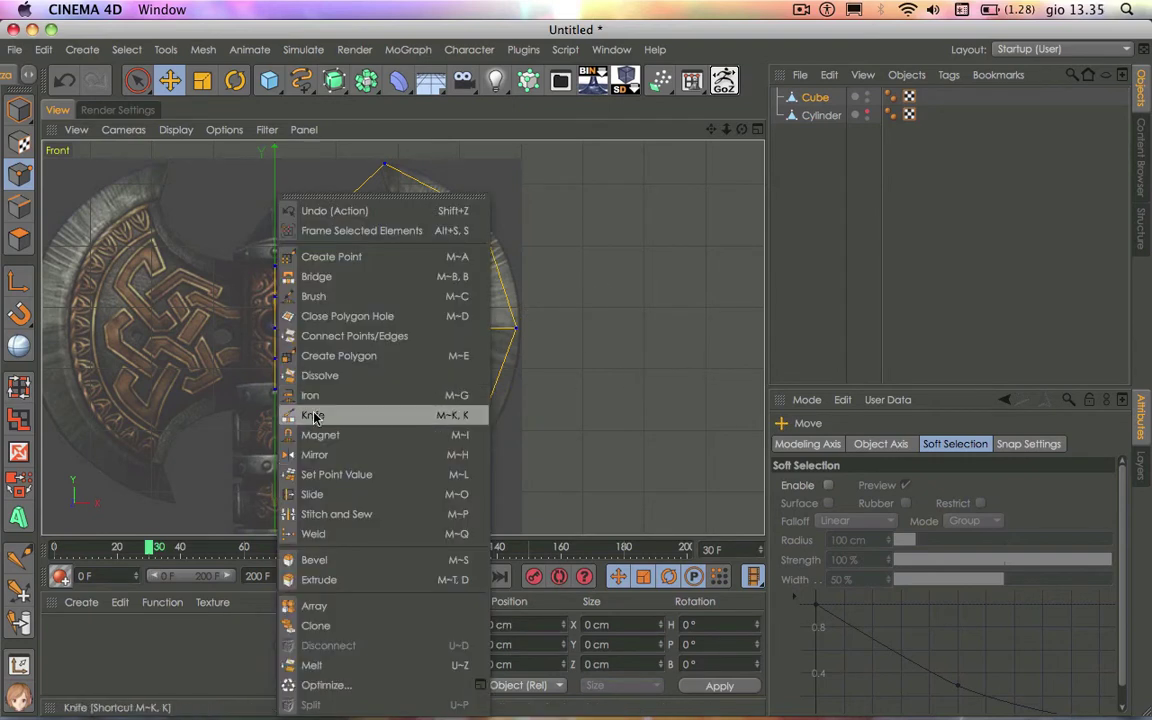
left_click(319, 342)
left_click(858, 485)
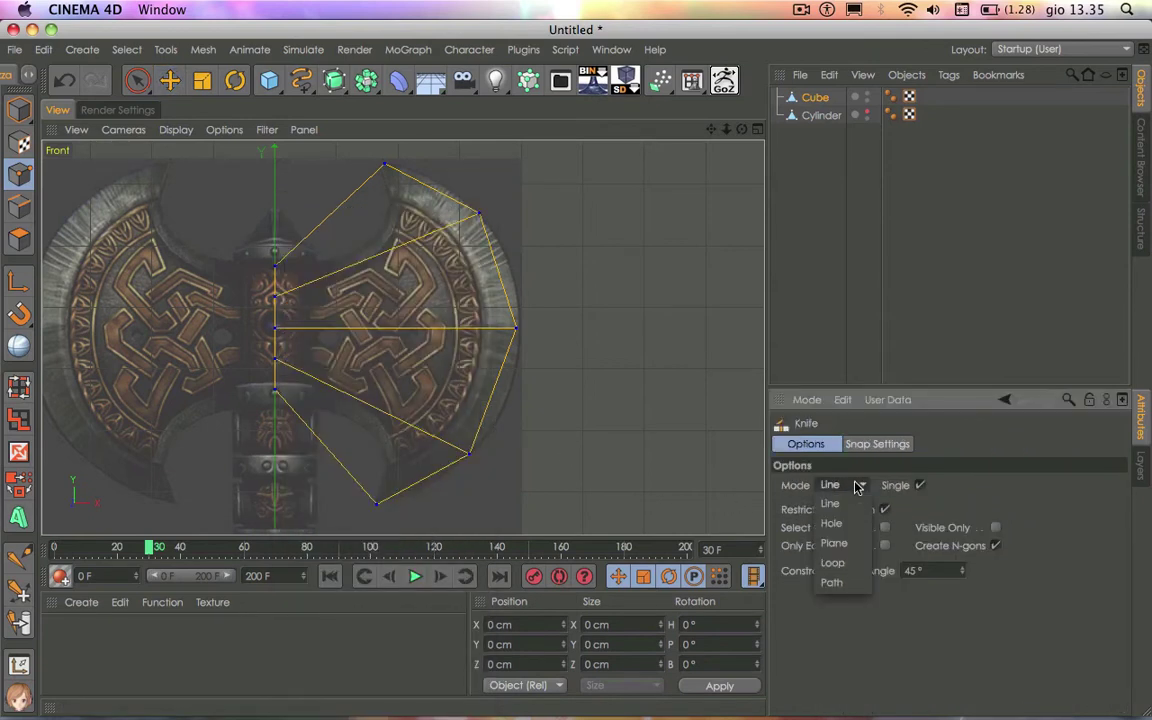
left_click(828, 570)
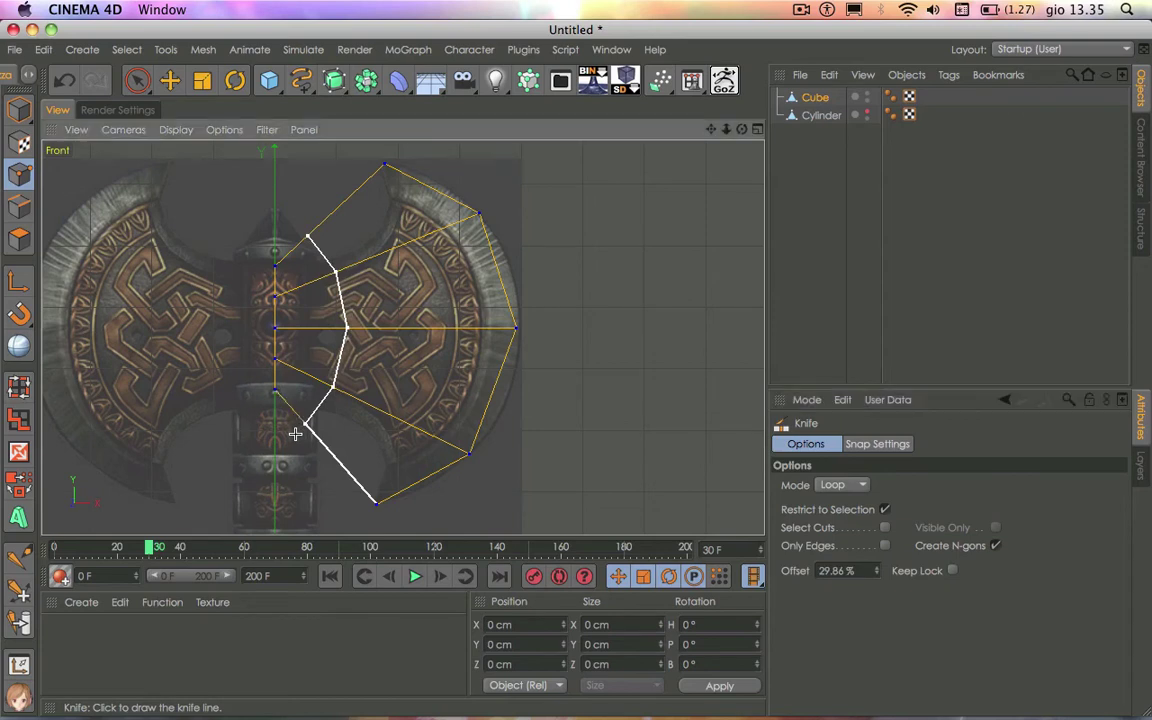
left_click(295, 433)
left_click(352, 436)
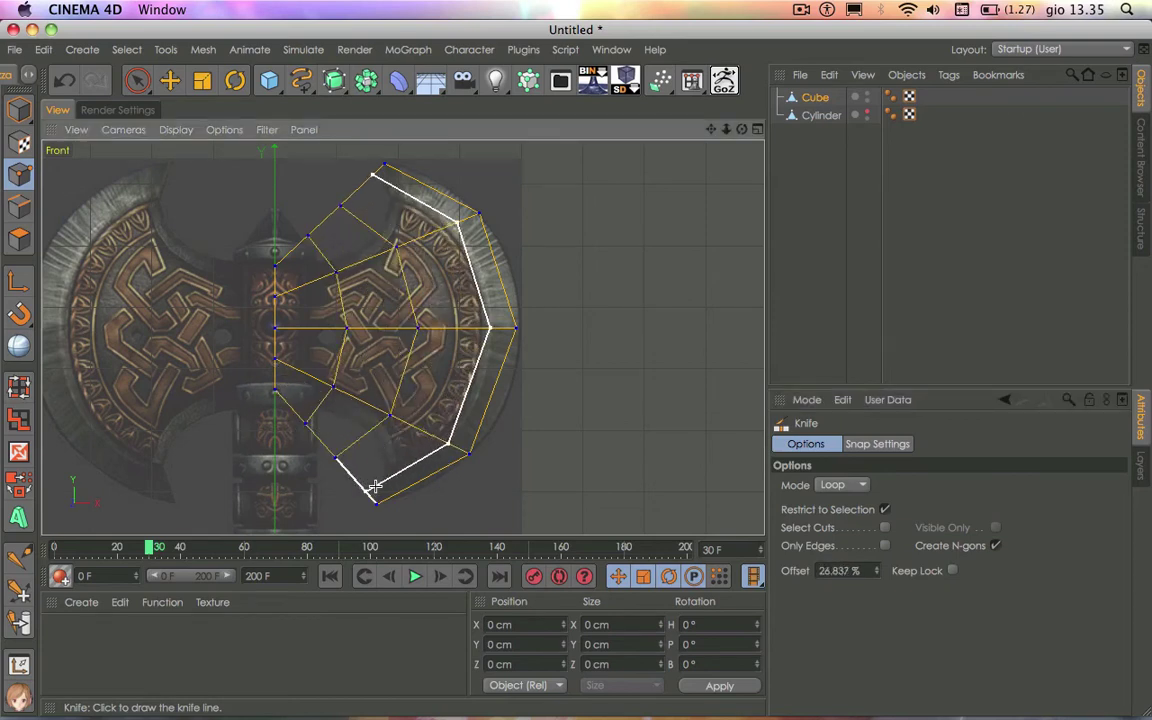
left_click(142, 88)
Move the upper loop points and the lower-left loop point along the blade outline
key("e")
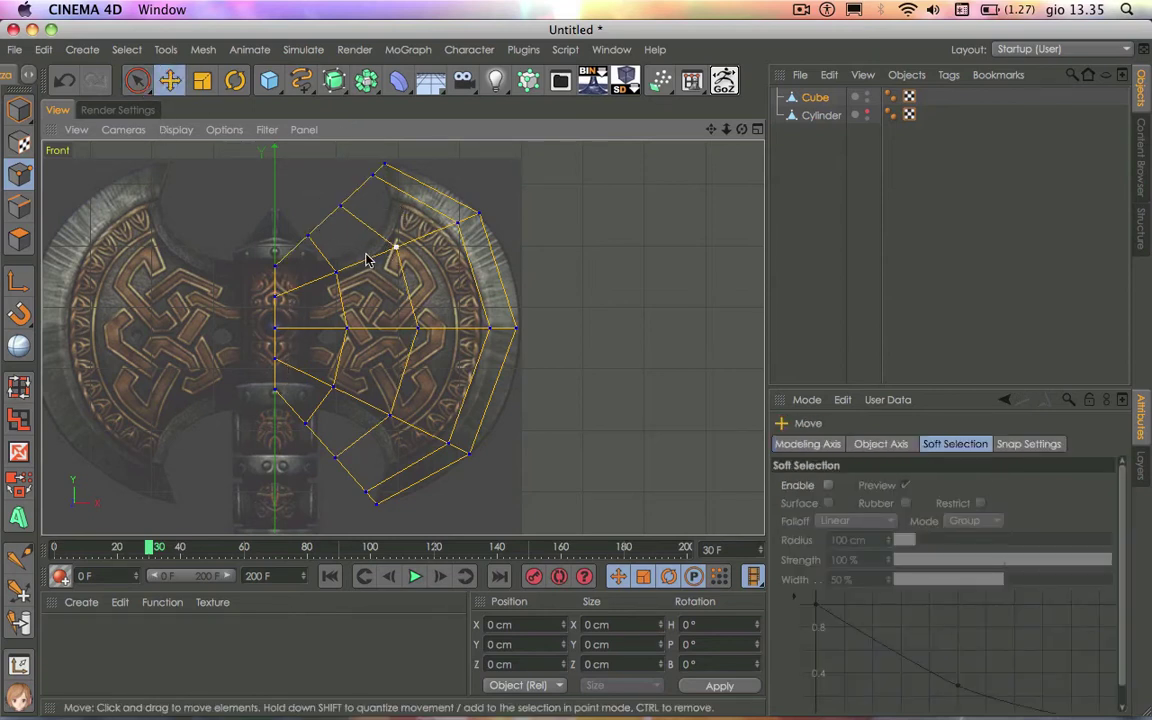
key("space")
left_click(308, 237)
key("e")
left_click_drag(330, 252, 430, 220)
key("space")
left_click(335, 458)
key("e")
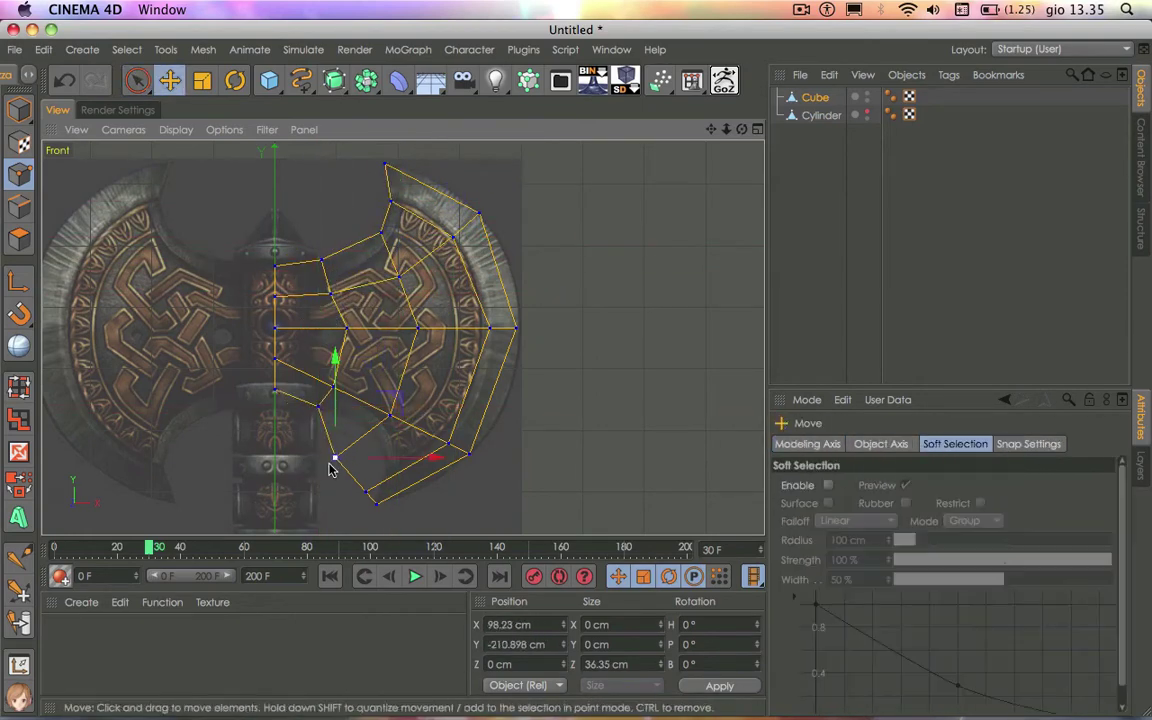
left_click_drag(333, 470, 368, 494)
Nudge the remaining loop points to match the blade, then view the mesh in perspective
key("space")
left_click(460, 450)
key("e")
key("space")
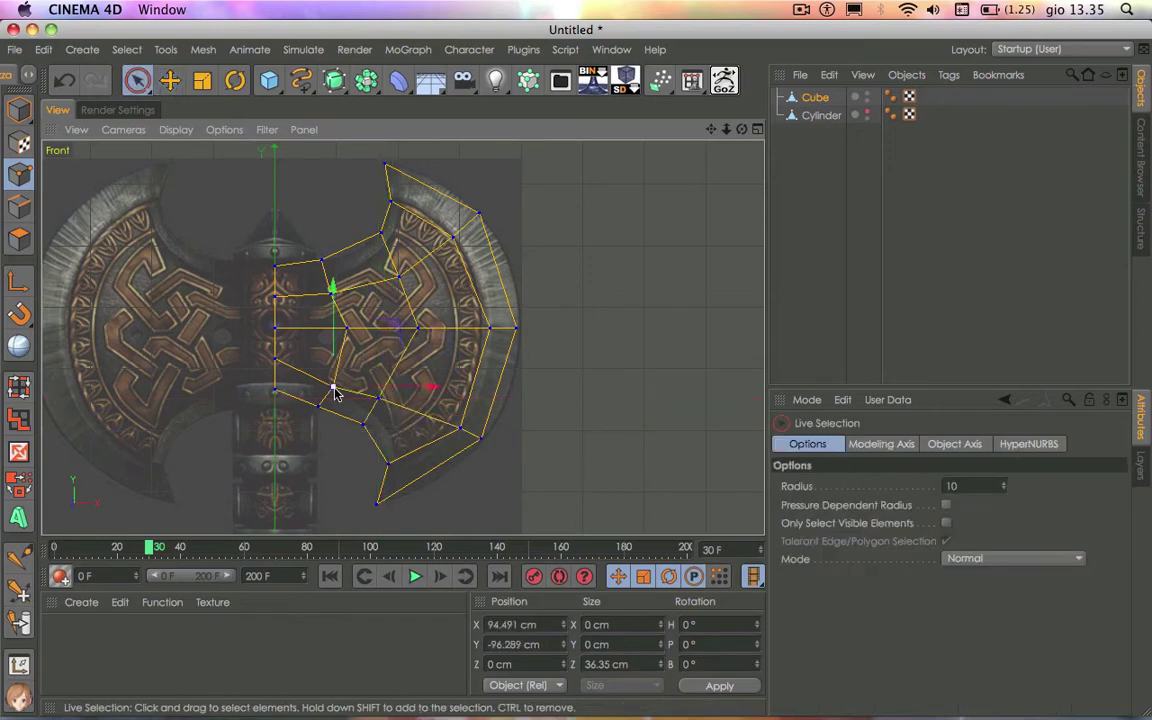
key("space")
left_click_drag(514, 327, 565, 332)
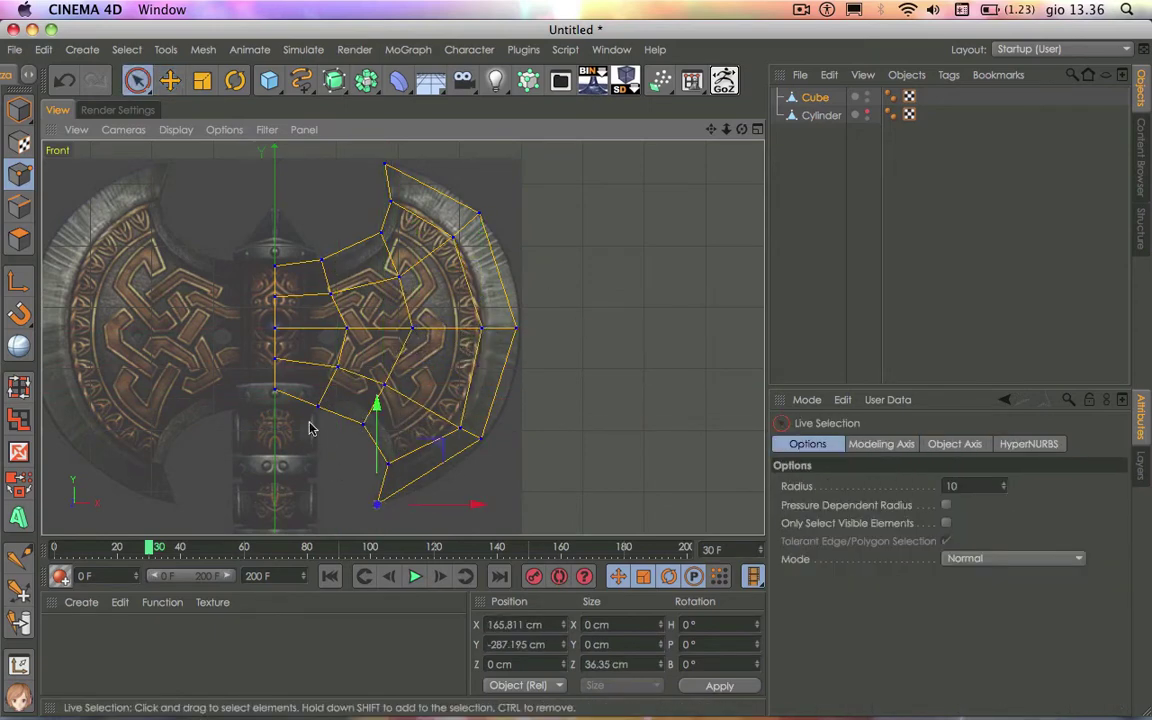
left_click(381, 234)
left_click(435, 360)
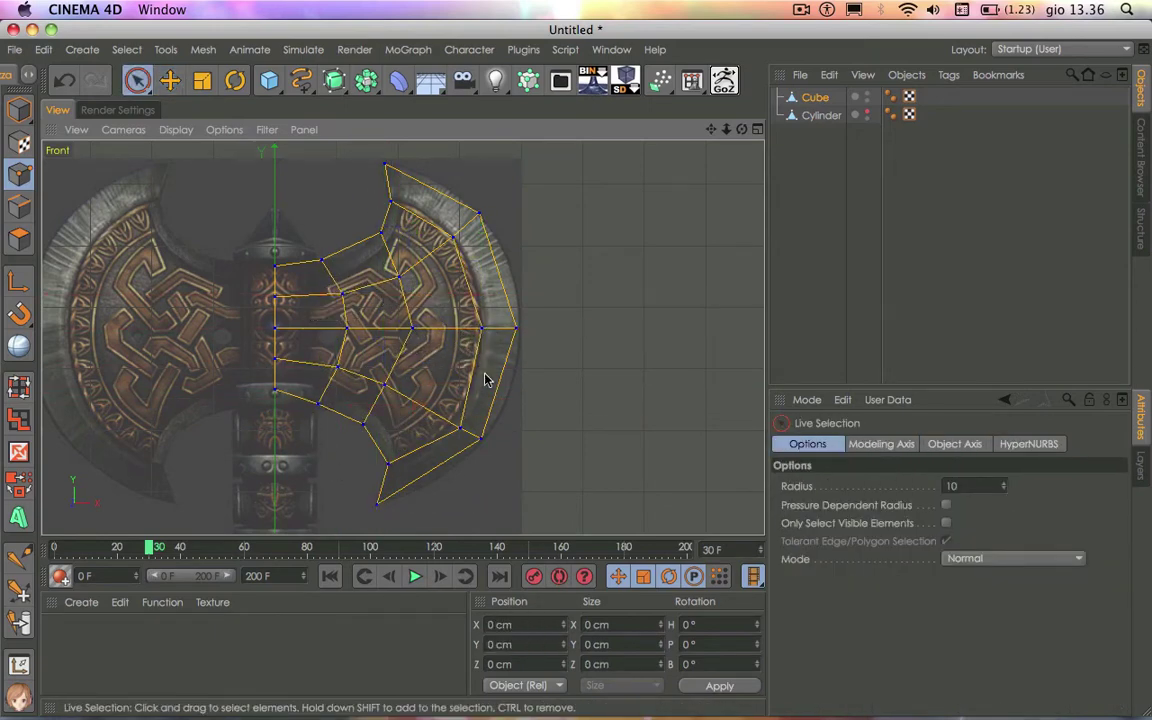
left_click(322, 261)
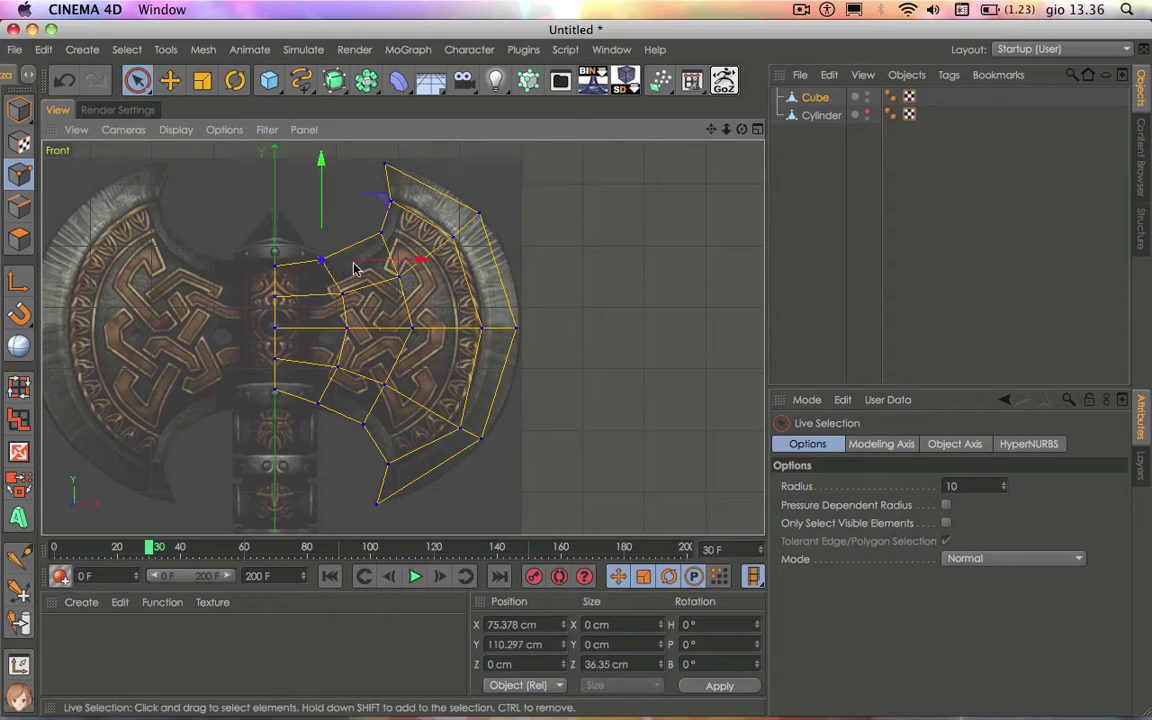
left_click_drag(386, 257, 395, 258)
left_click(381, 235)
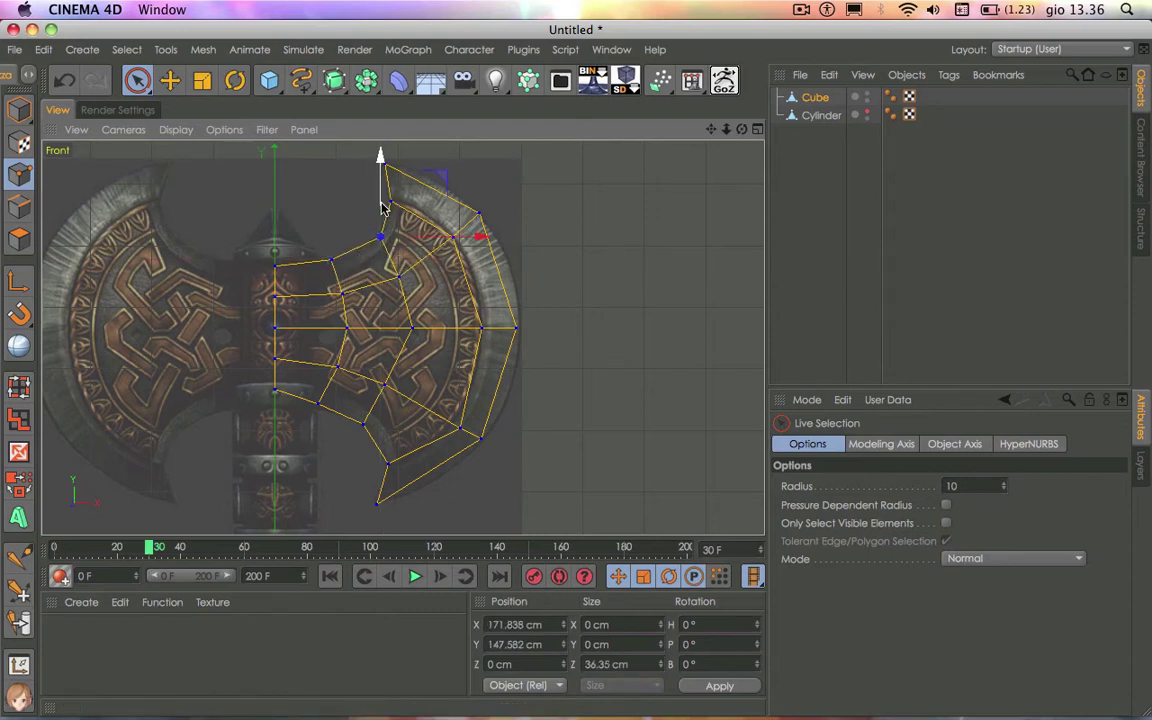
key("F1")
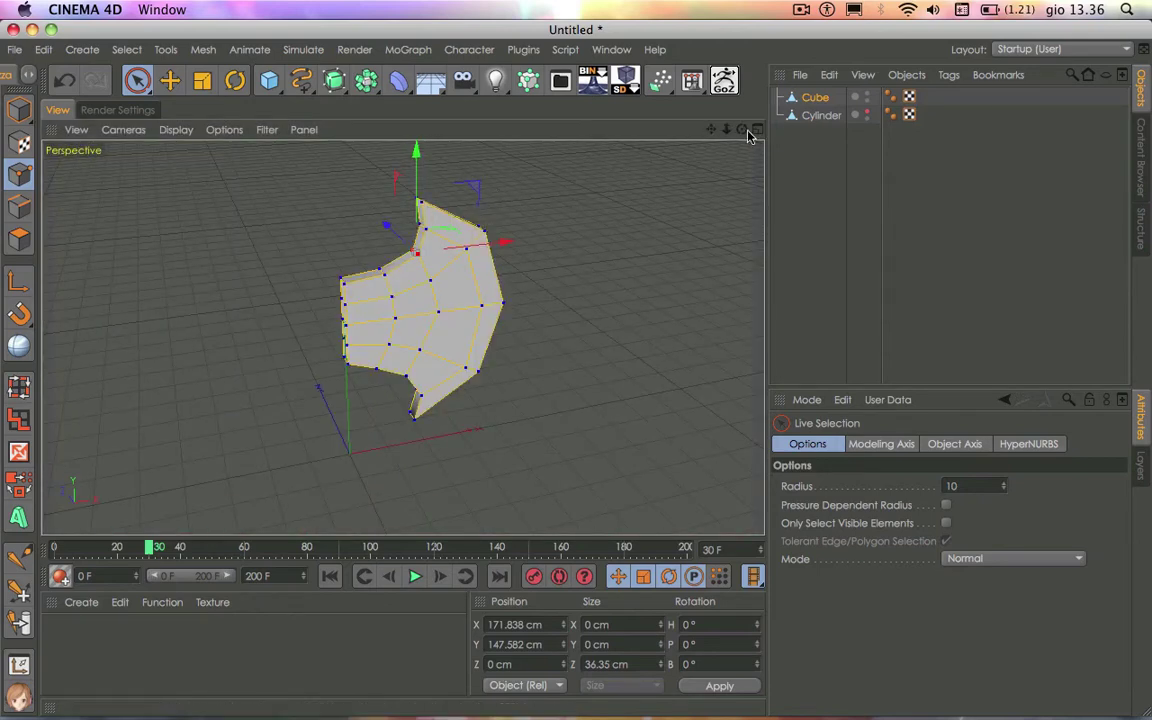
Zoom onto the blade tip and enable Only Select Visible Elements for Live Selection
mouse_move(741, 129)
left_mouse_down()
mouse_move(752, 134)
mouse_move(700, 138)
mouse_move(715, 134)
left_mouse_up()
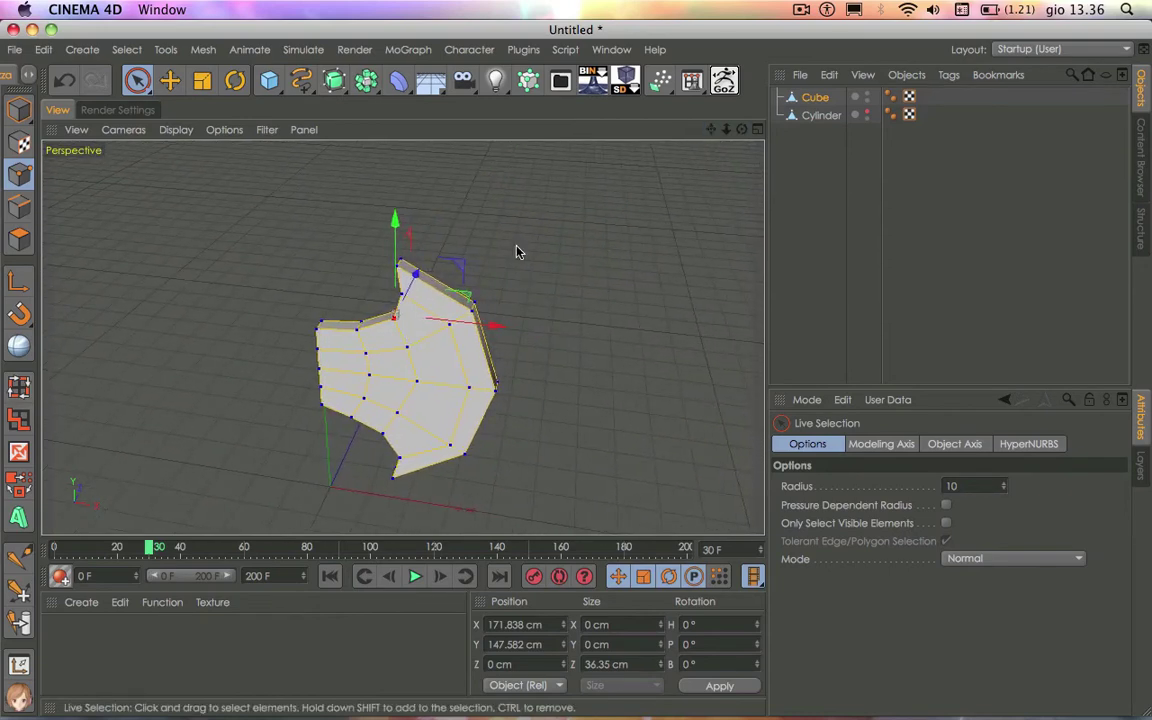
scroll(517, 252, "up", 3)
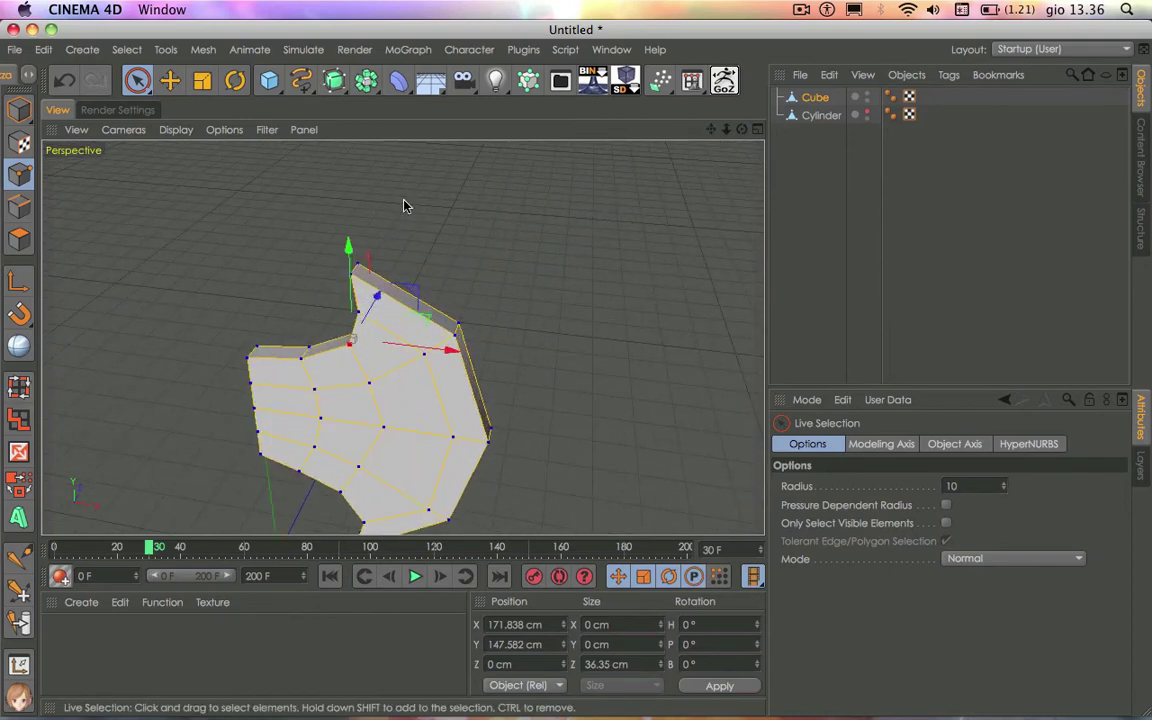
scroll(411, 239, "up", 5)
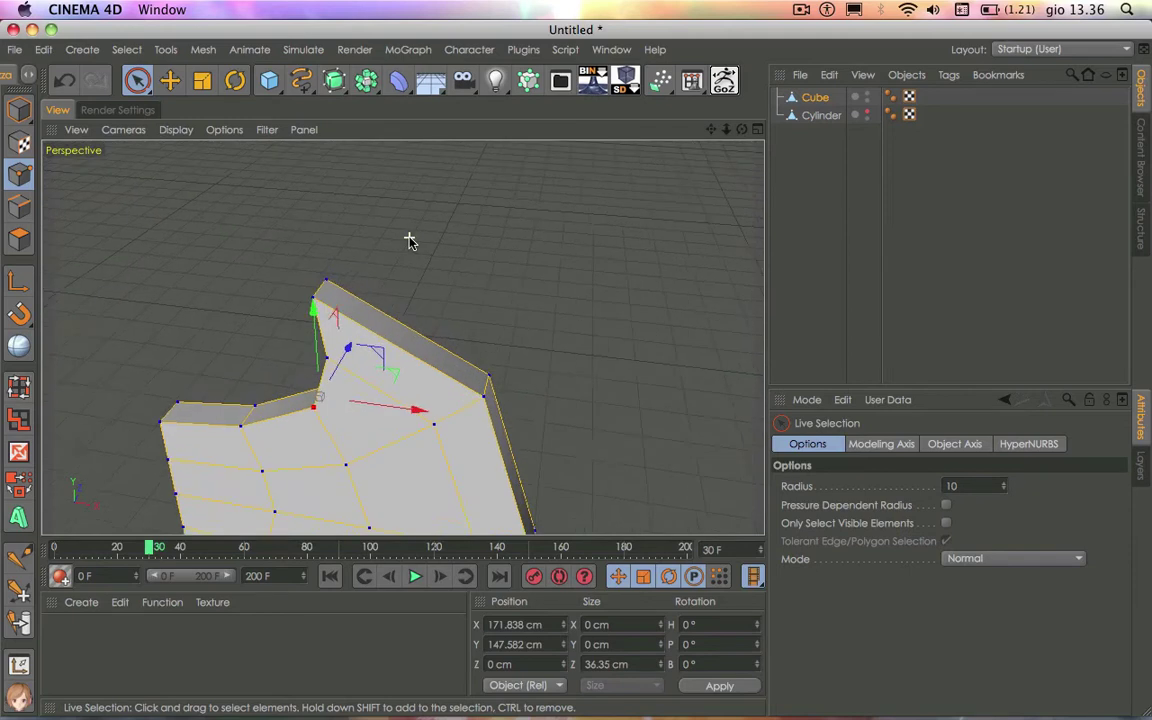
left_click(137, 82)
left_click(330, 263)
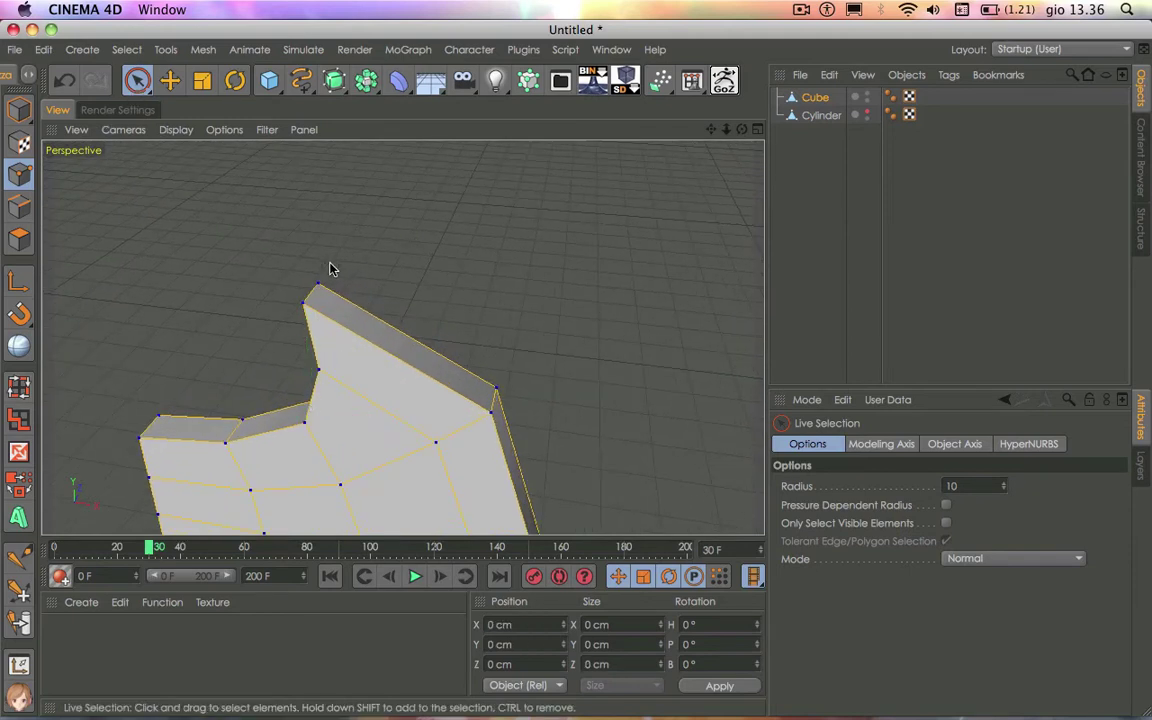
left_click(947, 523)
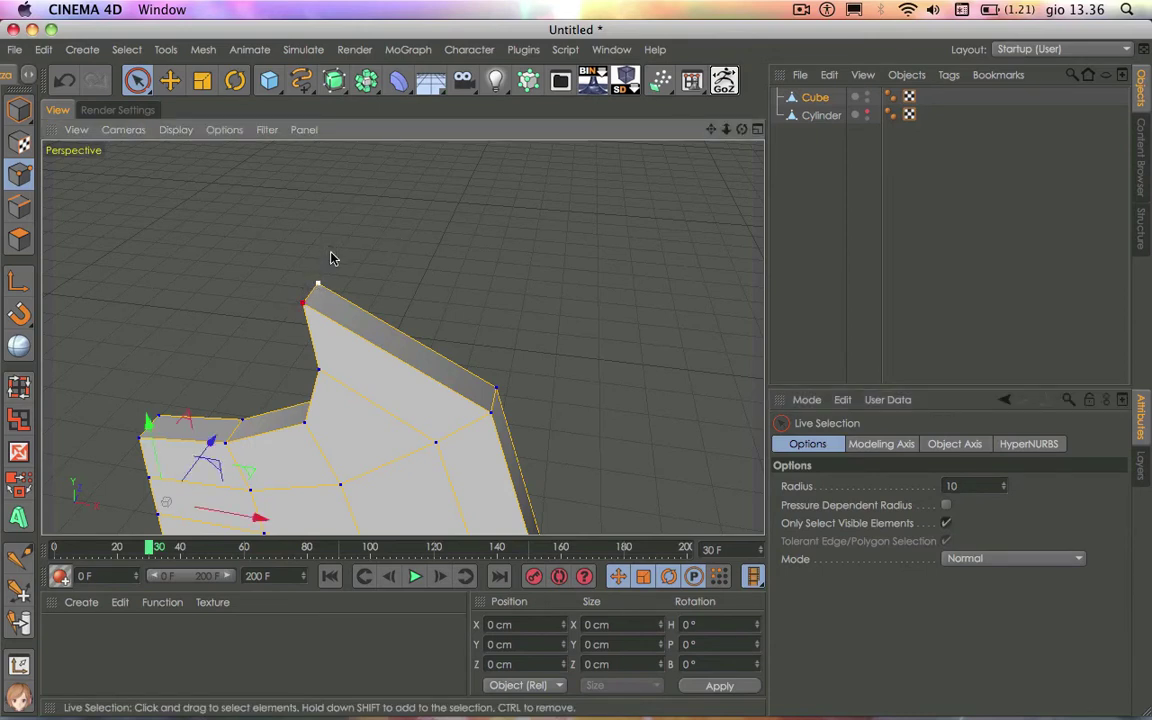
left_click(317, 285)
Weld the right corner points of the blade mesh into a single point
right_click(488, 272)
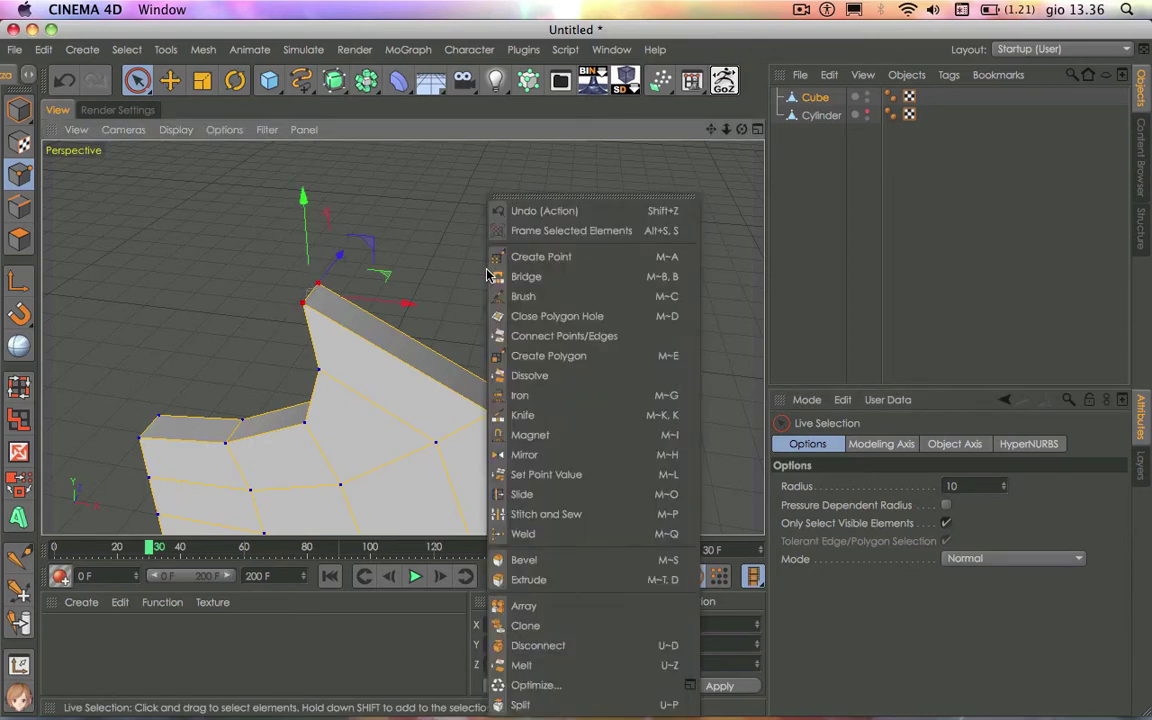
left_click(545, 537)
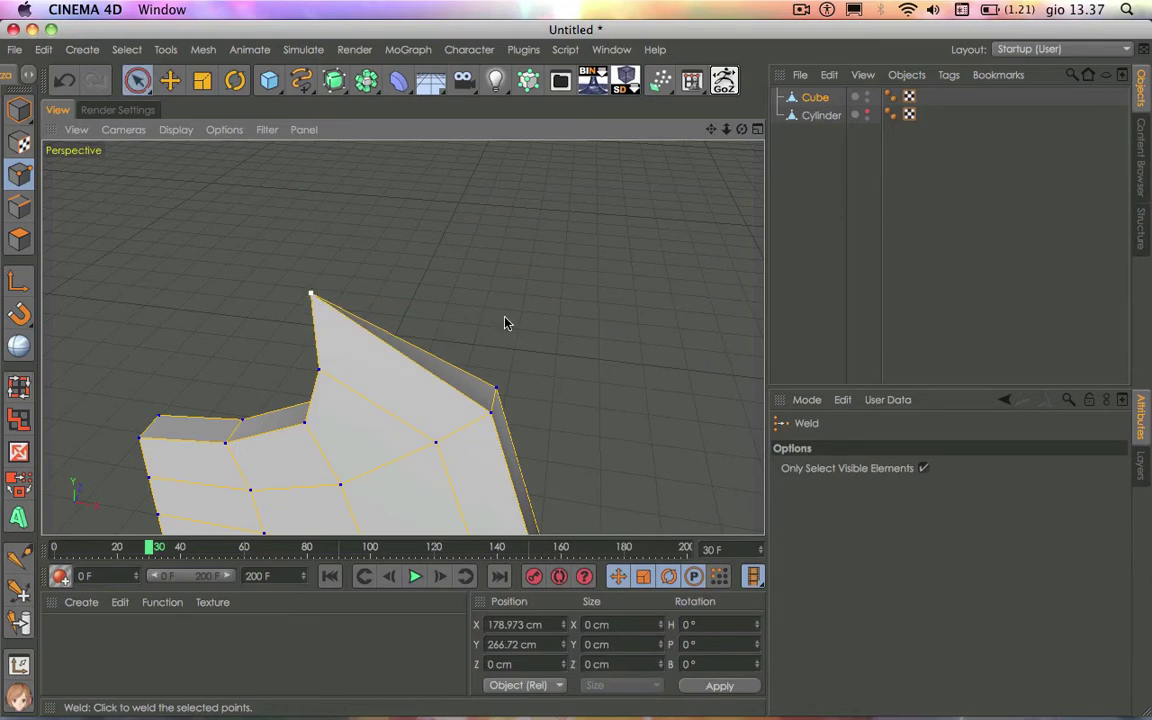
key("space")
left_click(493, 393, "shift")
key("space")
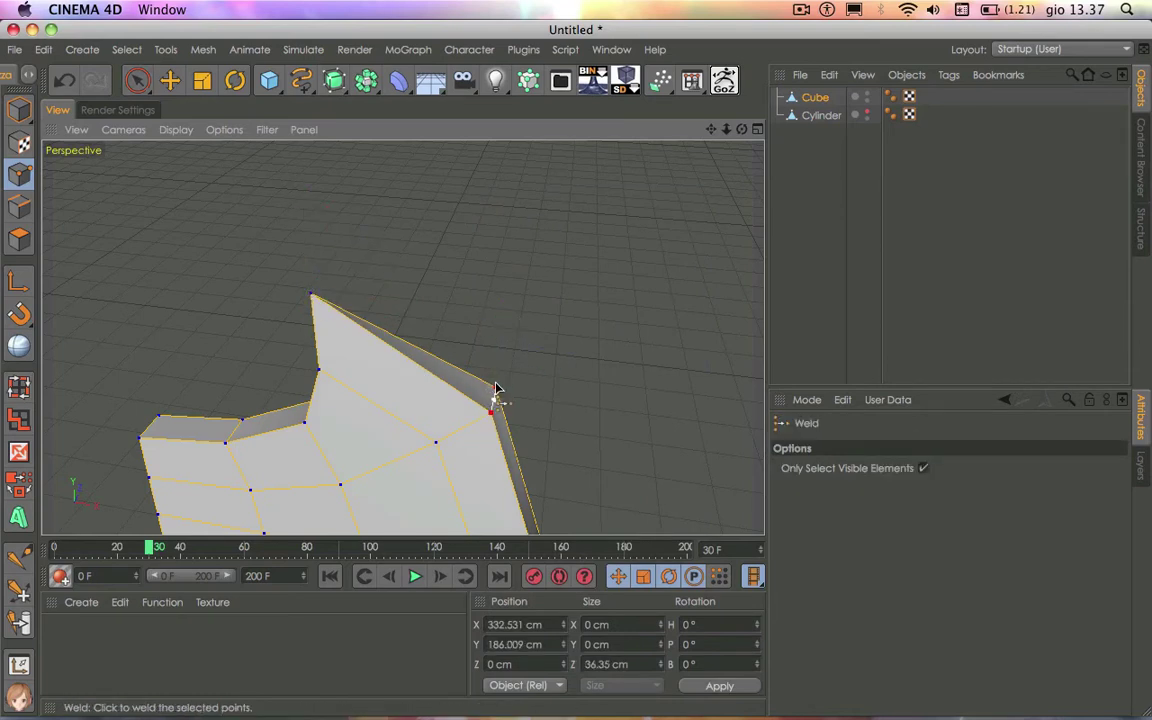
left_click(495, 390)
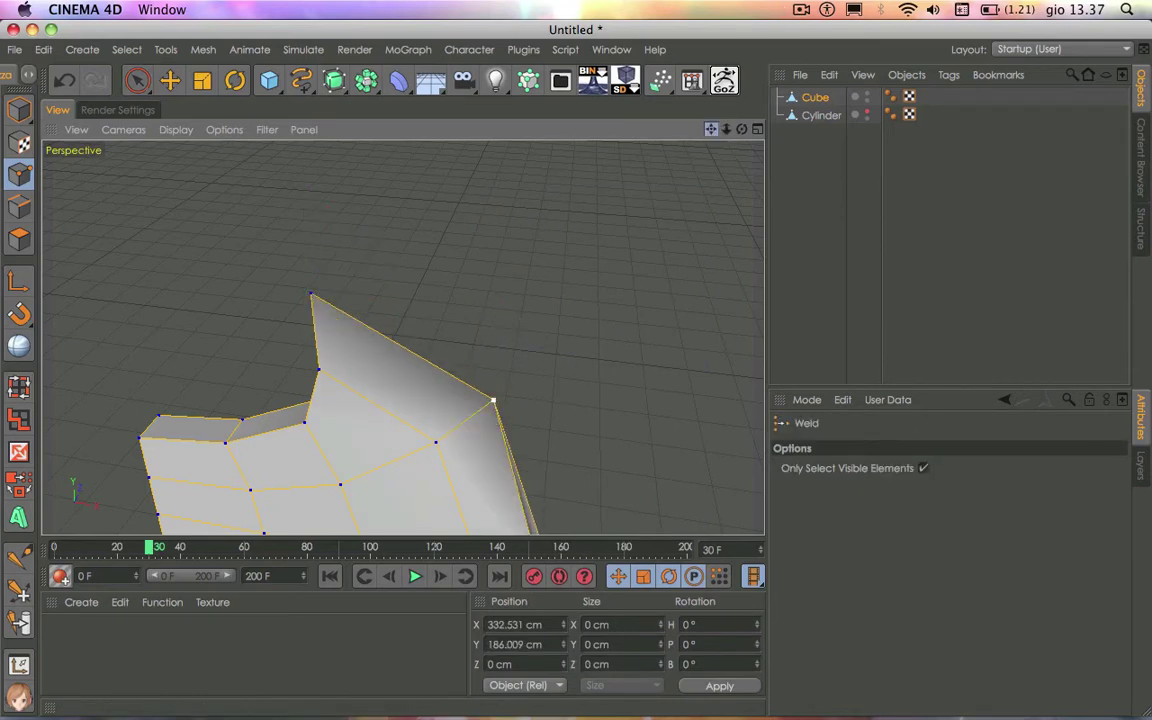
mouse_move(493, 400)
left_mouse_down("alt")
mouse_move(715, 130)
mouse_move(641, 220)
mouse_move(617, 213)
mouse_move(570, 260)
left_mouse_up("alt")
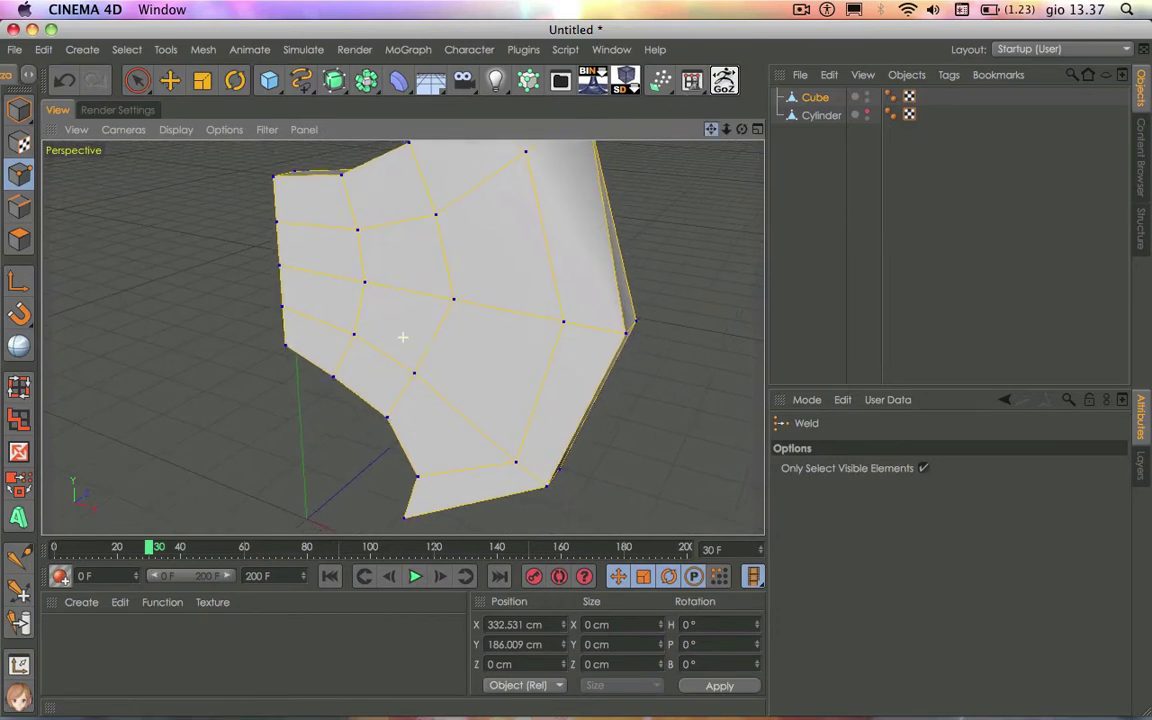
Weld the top-right pair and the bottom pair of points into single points
key("space")
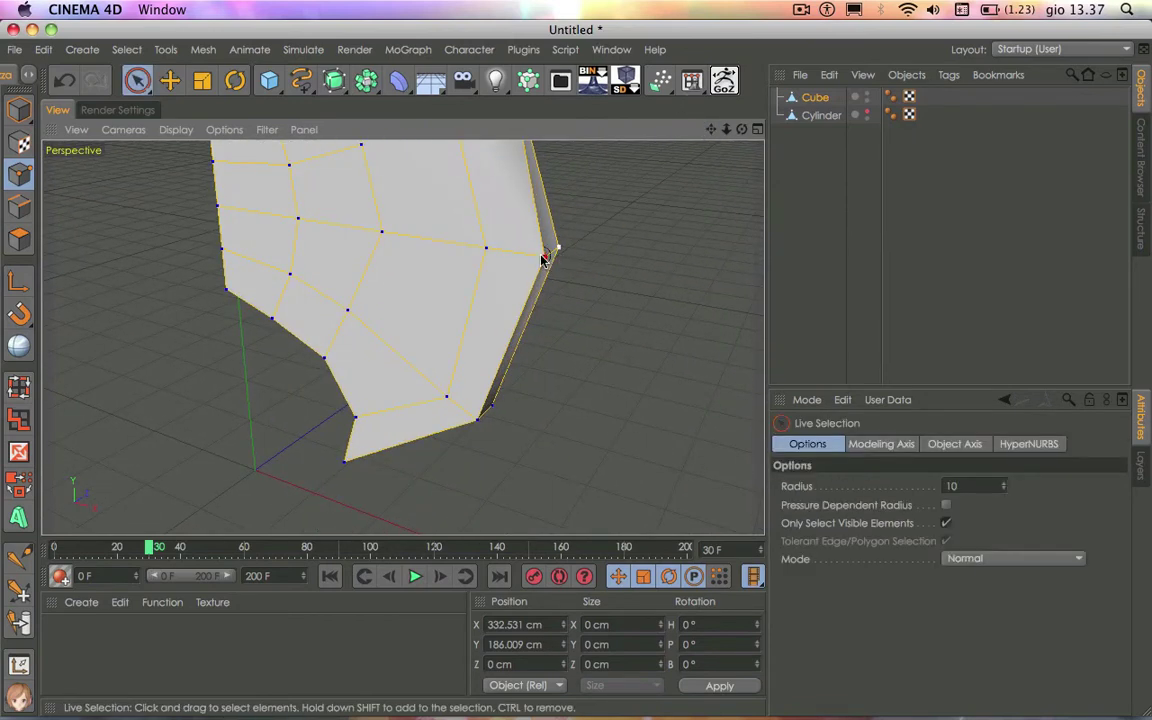
left_click(556, 249)
key("space")
left_click(551, 251)
key("space")
left_click(486, 413)
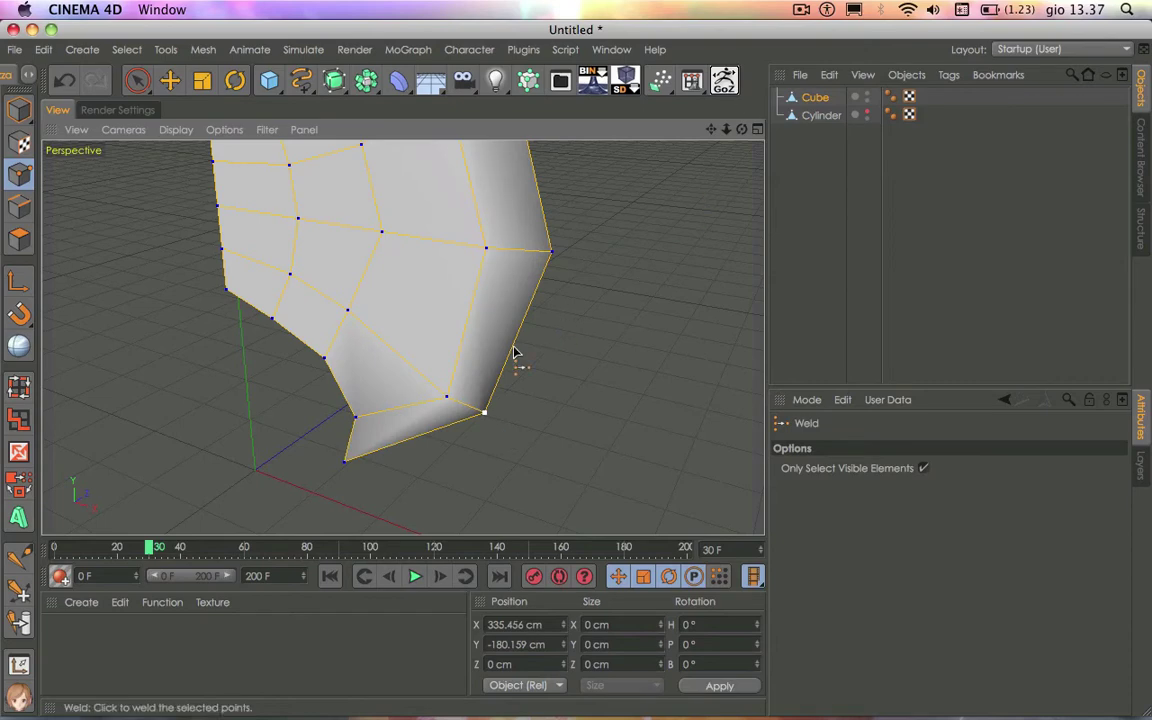
mouse_move(514, 352)
left_mouse_down("alt")
mouse_move(358, 428)
mouse_move(520, 281)
left_mouse_up("alt")
key("space")
key("space")
left_click(358, 428)
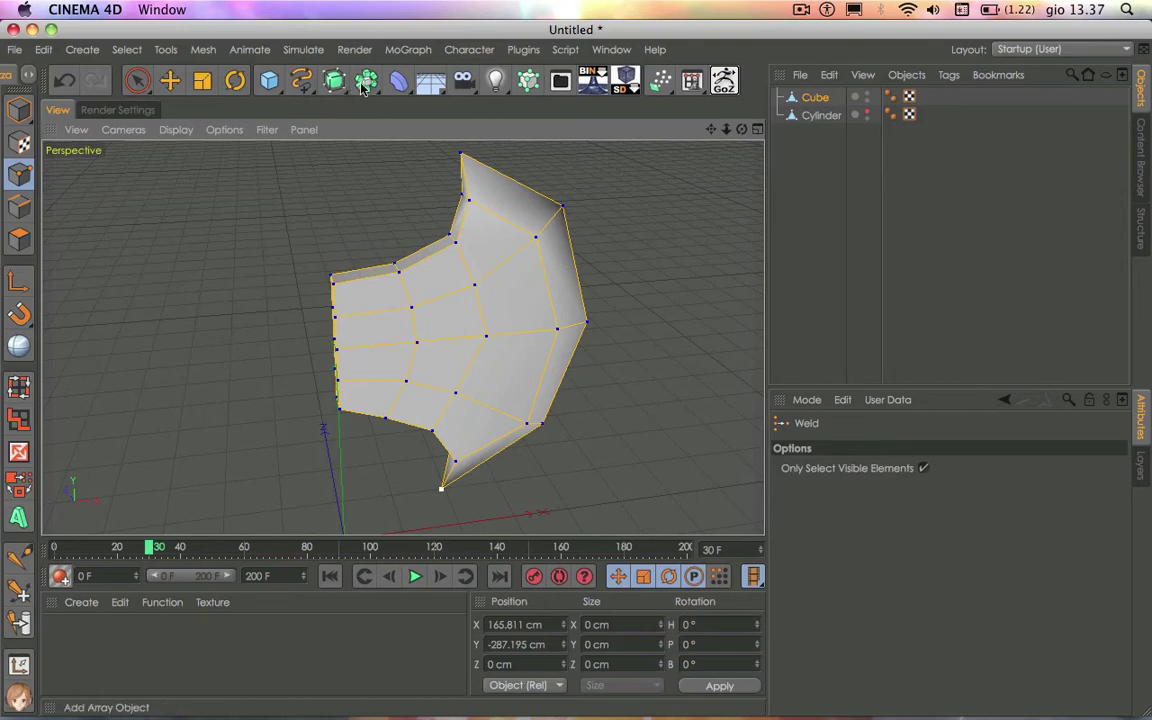
Mirror the blade with a Symmetry generator and make the handle cylinder visible again
left_click_drag(334, 80, 543, 158)
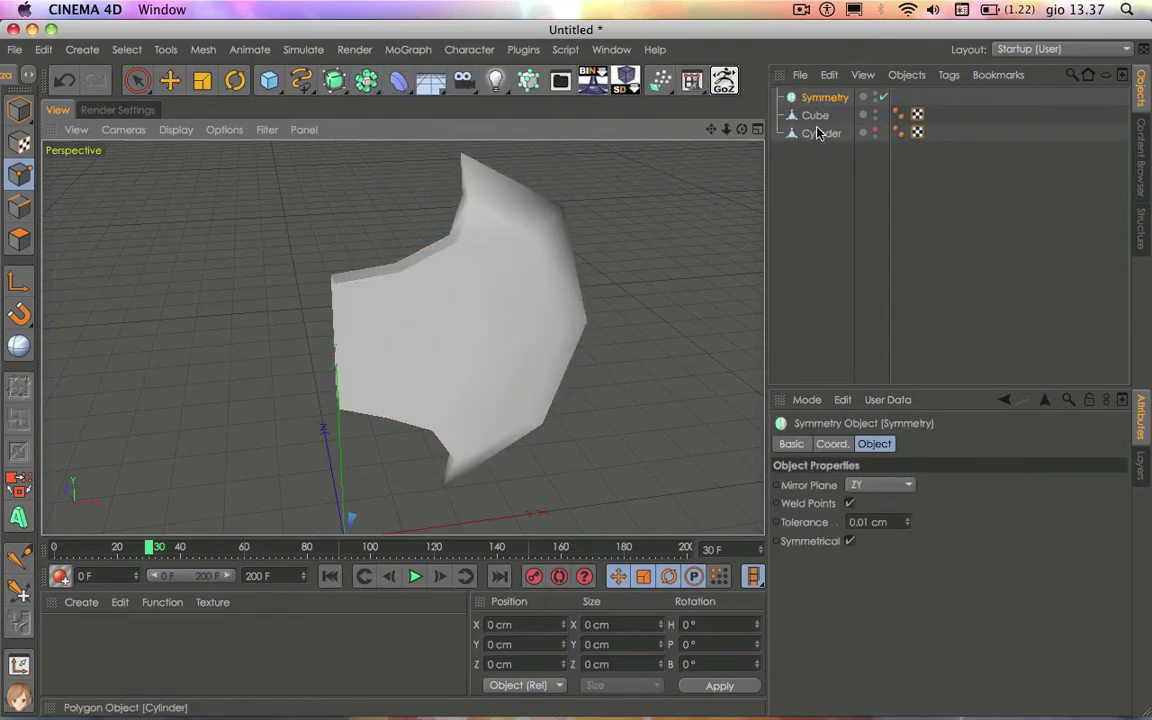
left_click_drag(815, 115, 822, 97)
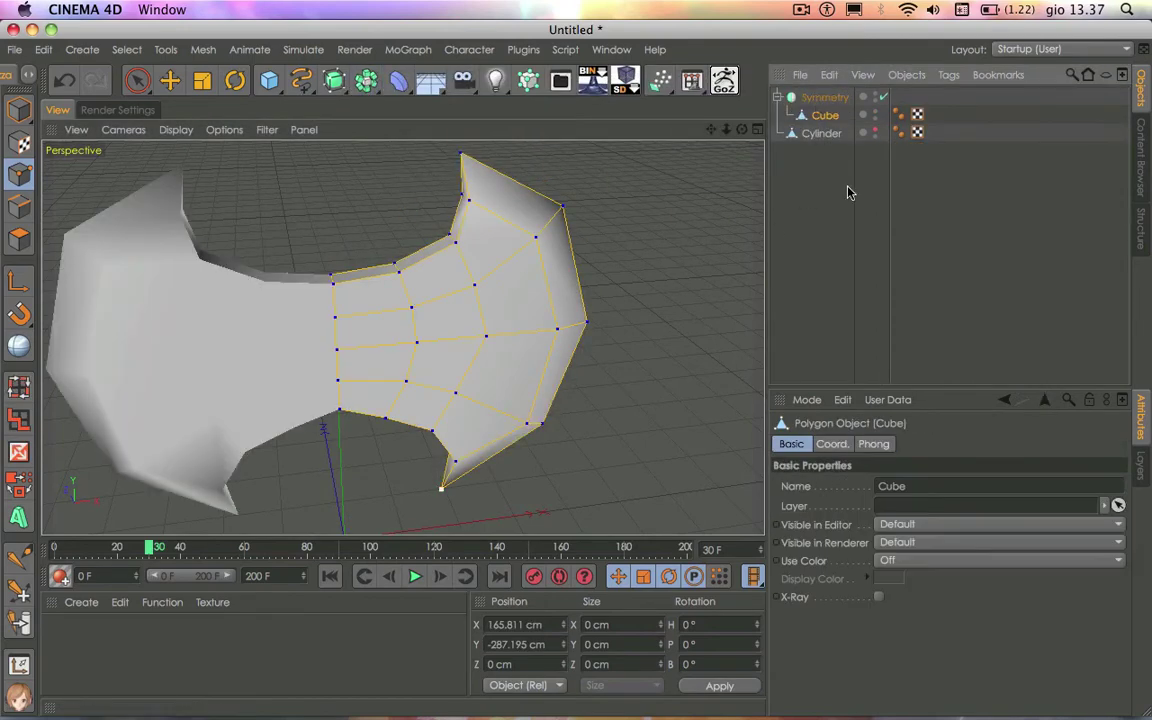
left_click(874, 131)
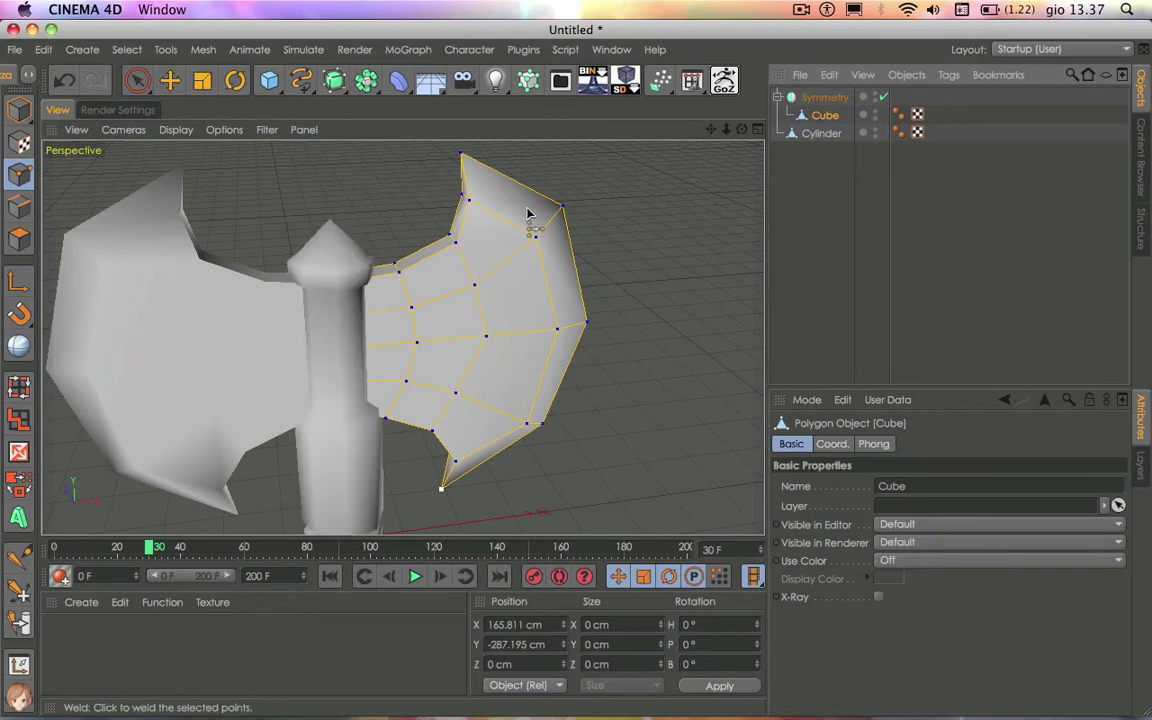
View the whole axe from the Front camera, zoomed out to frame it
scroll(476, 268, "down", 3)
scroll(476, 268, "down", 3)
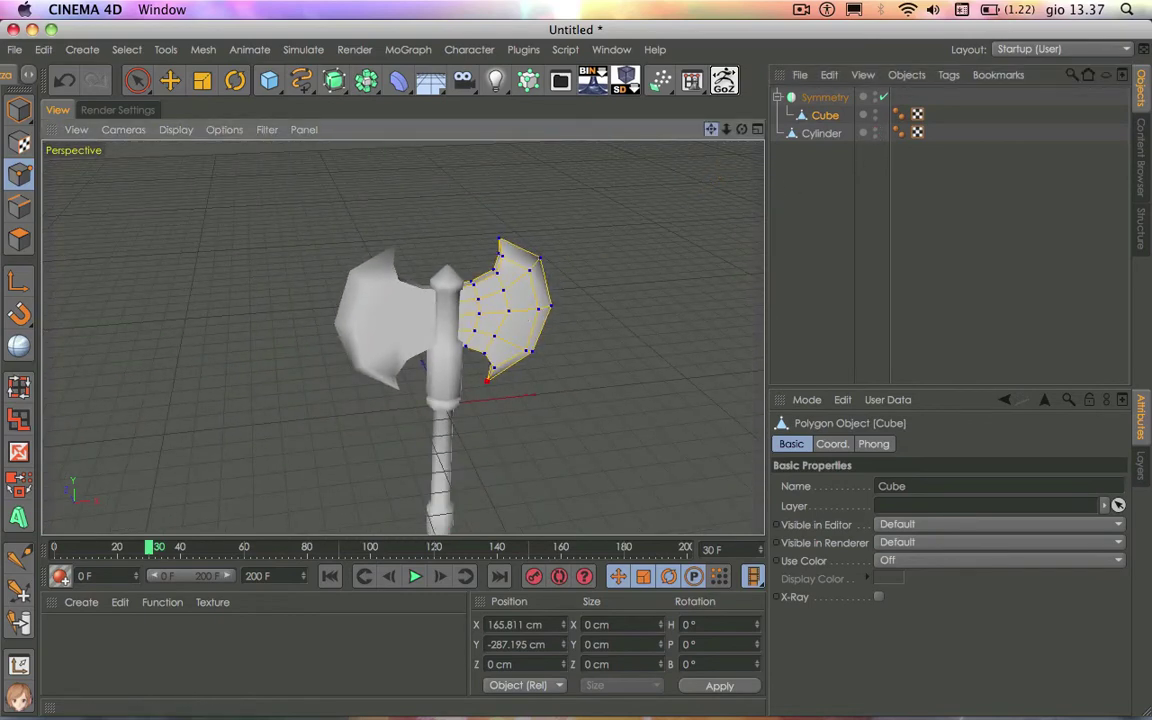
left_click_drag(713, 130, 690, 110)
left_click_drag(401, 336, 401, 336, "alt")
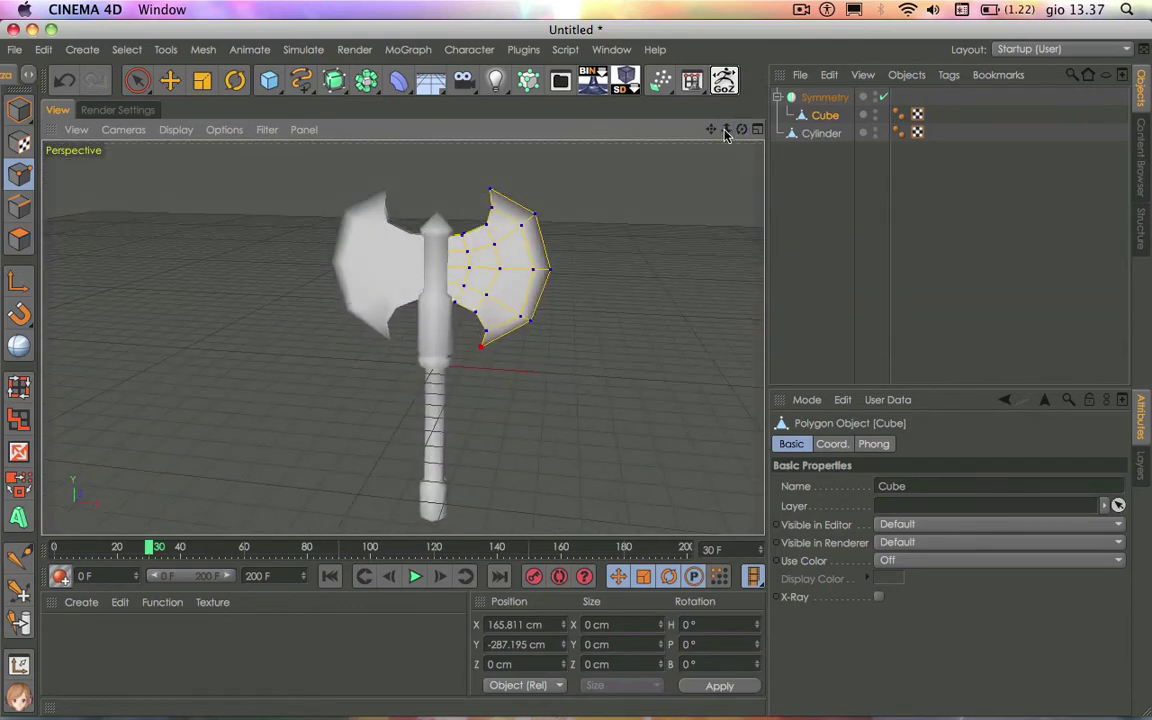
left_click_drag(741, 129, 699, 134)
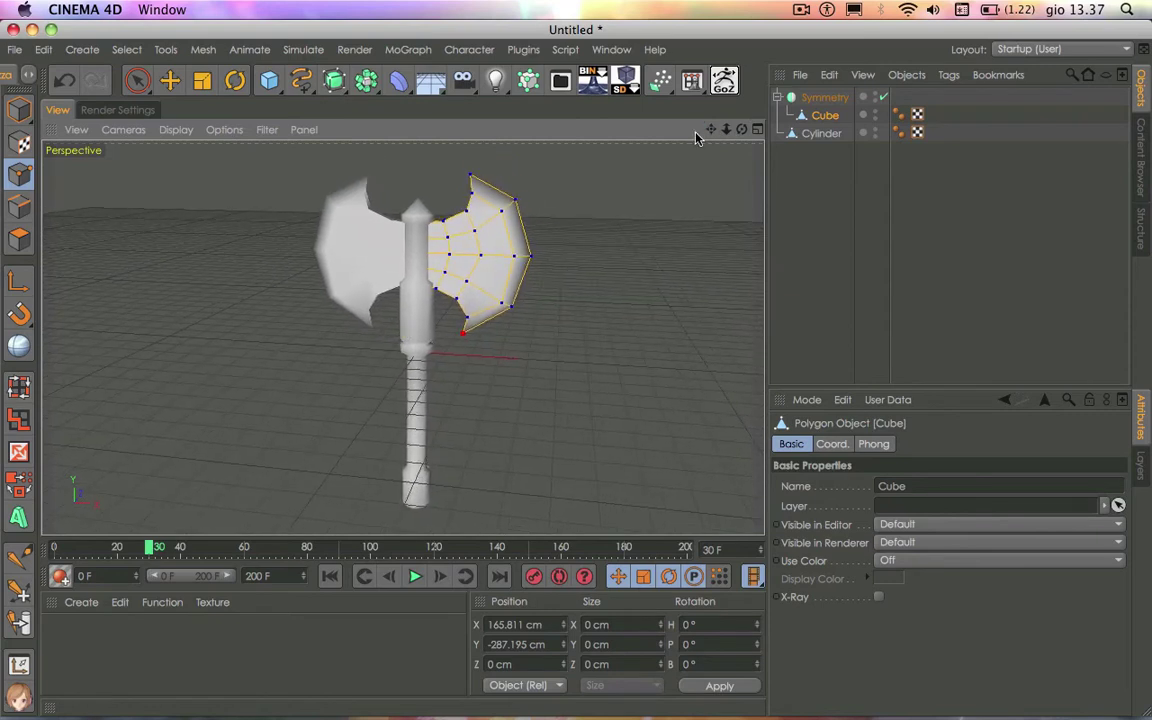
left_click(126, 131)
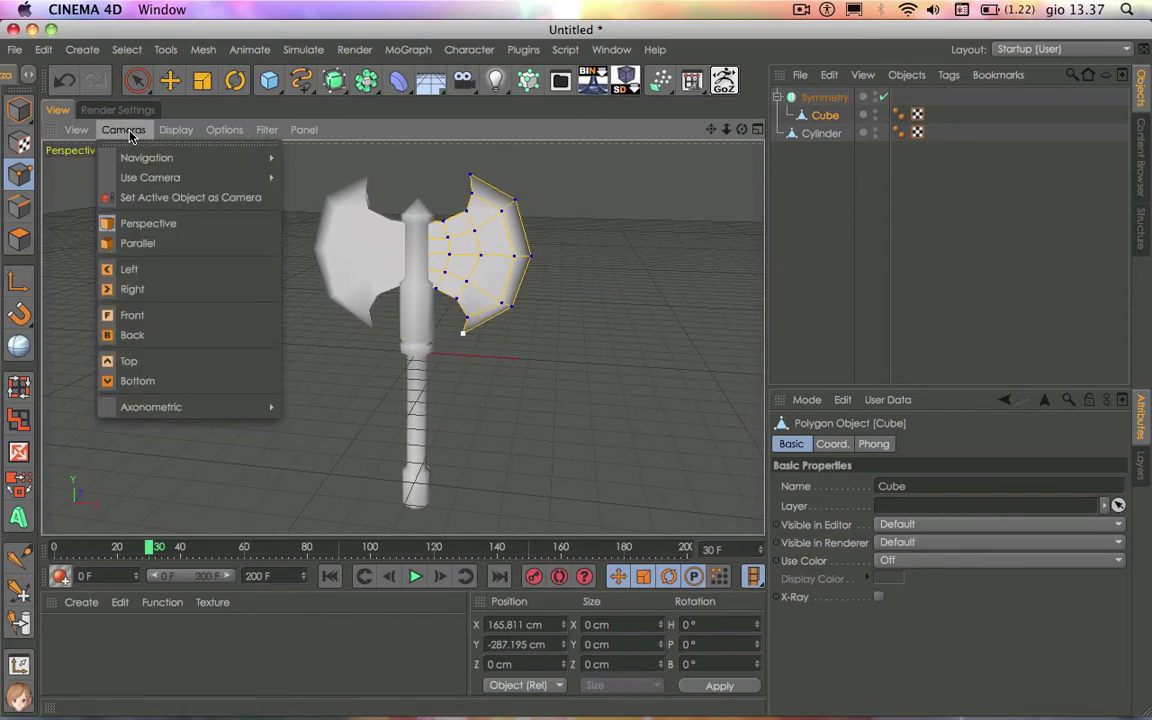
left_click(140, 316)
scroll(322, 318, "down", 3)
scroll(322, 318, "down", 2)
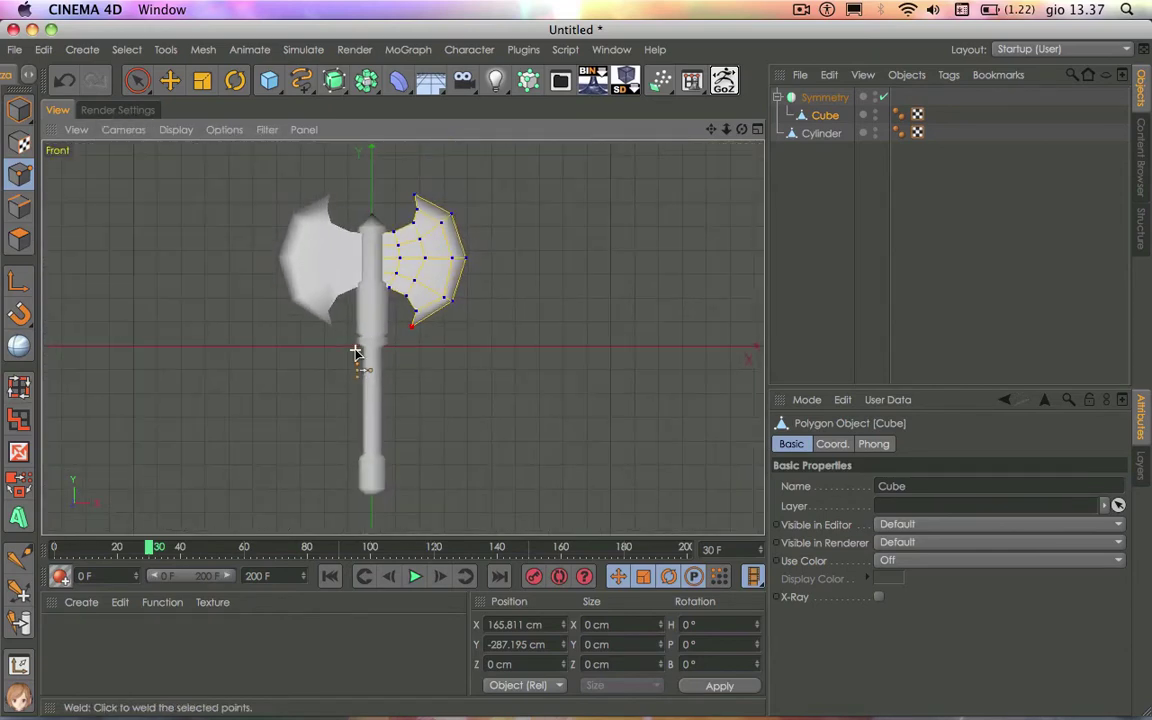
scroll(322, 318, "down", 2)
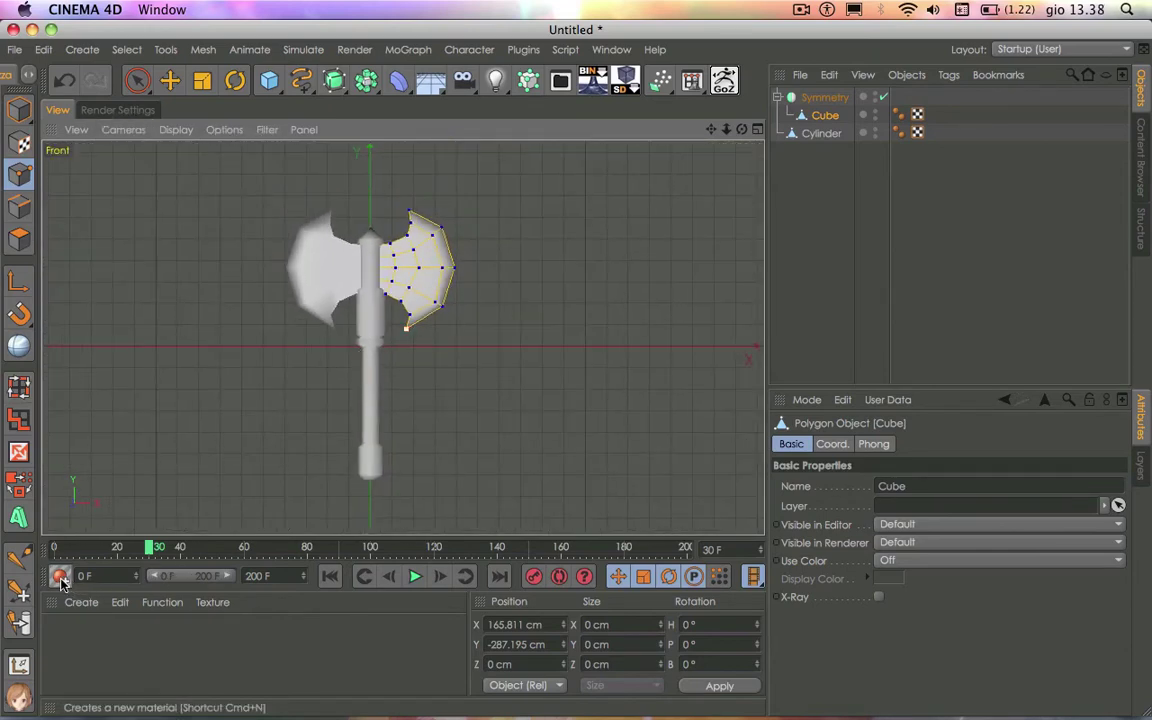
Create material Mat with Color and Specular off and Luminance textured with Axe.jpg
double_click(60, 620)
double_click(61, 634)
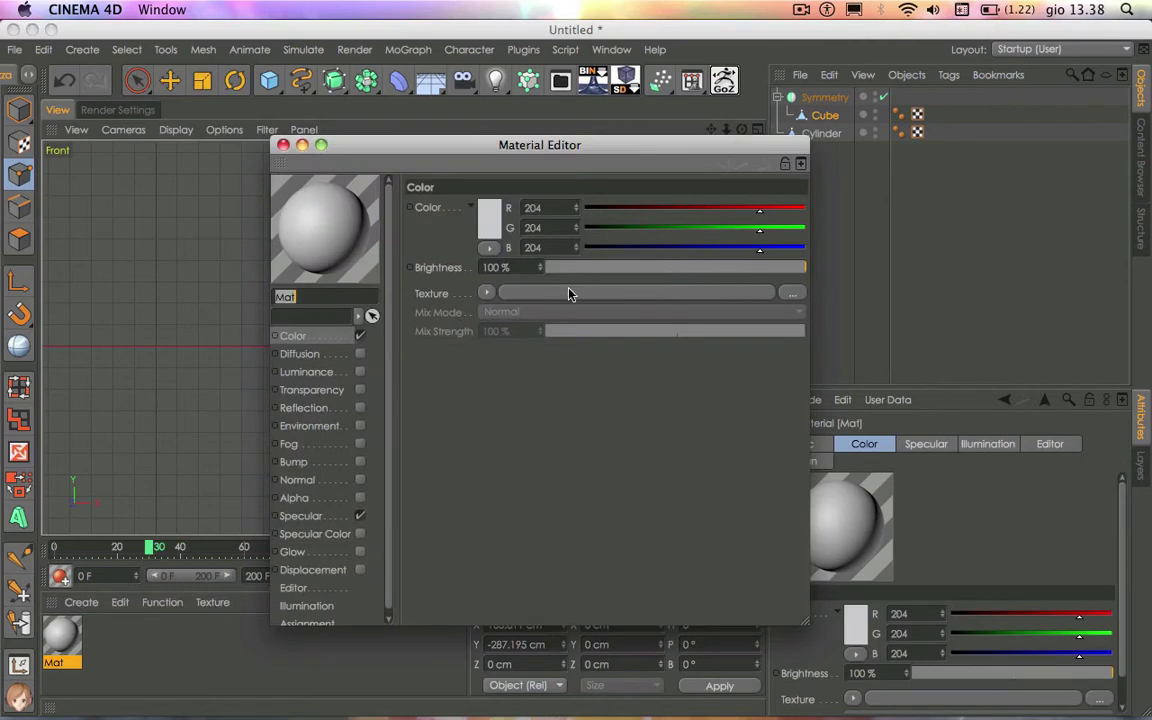
left_click(360, 336)
left_click(360, 372)
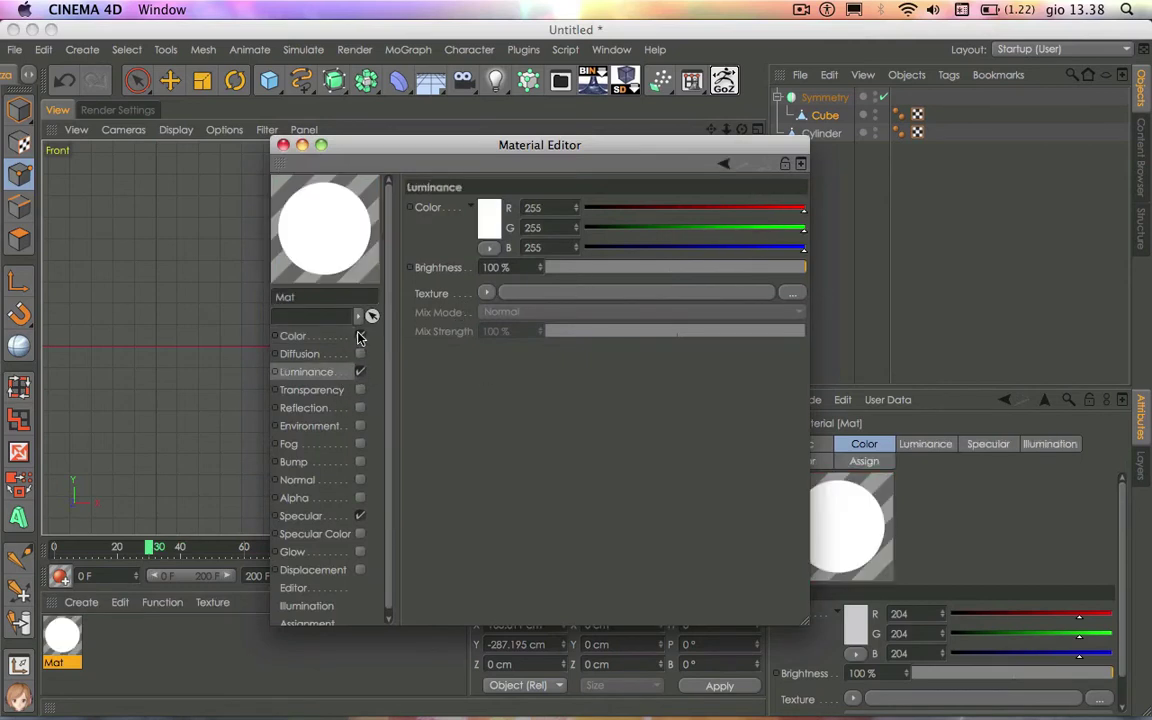
left_click(360, 517)
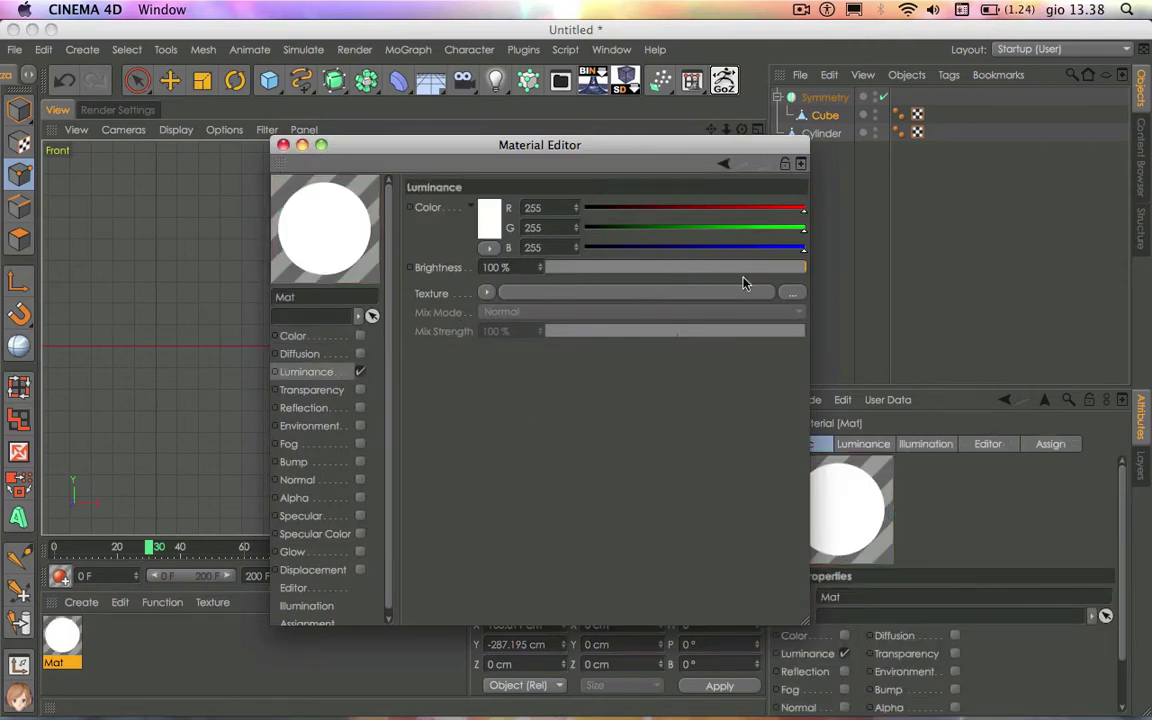
left_click(793, 294)
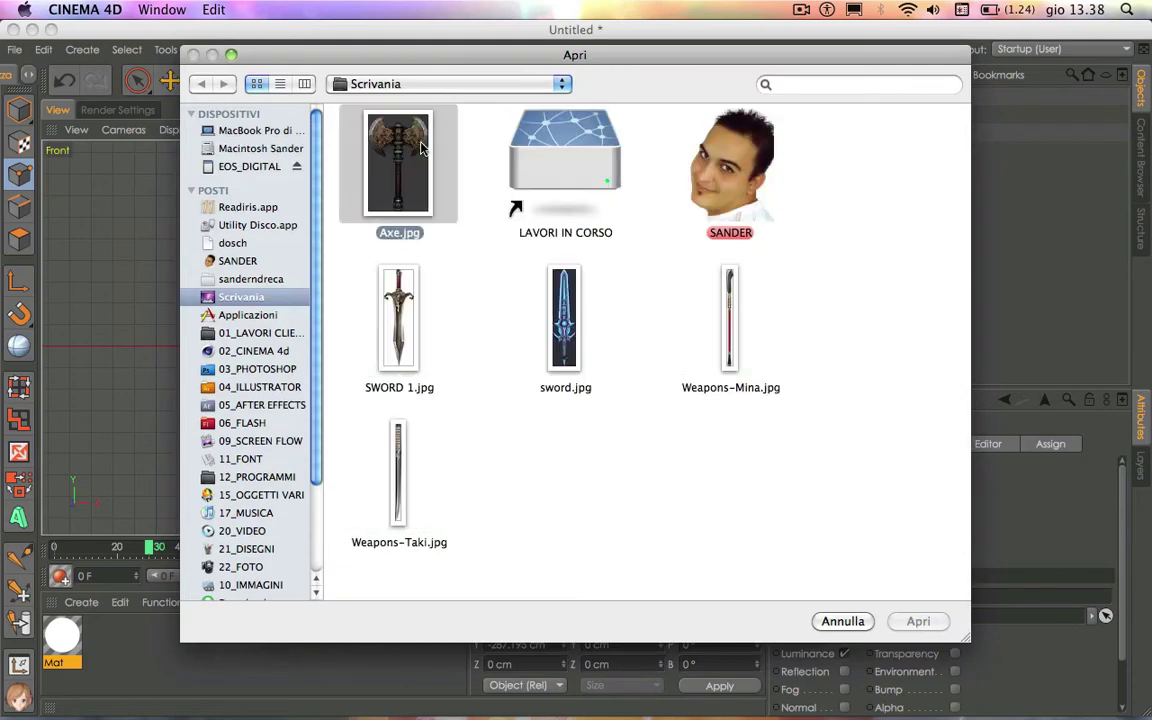
double_click(398, 165)
left_click(724, 268)
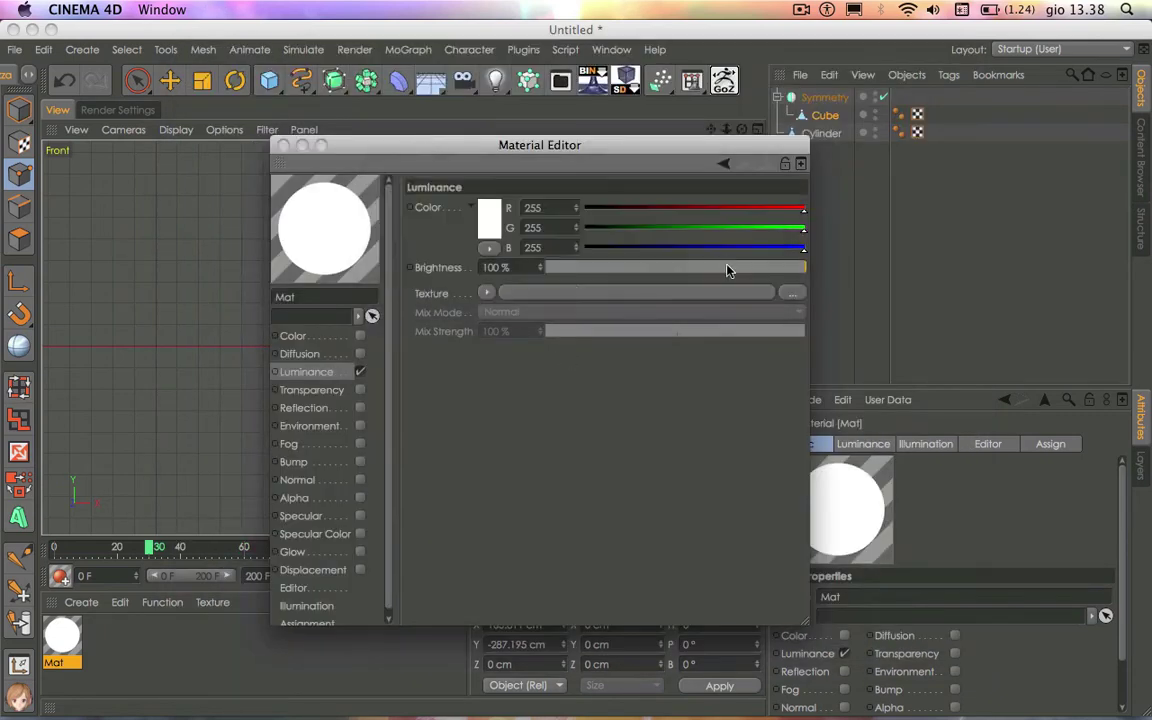
left_click(302, 148)
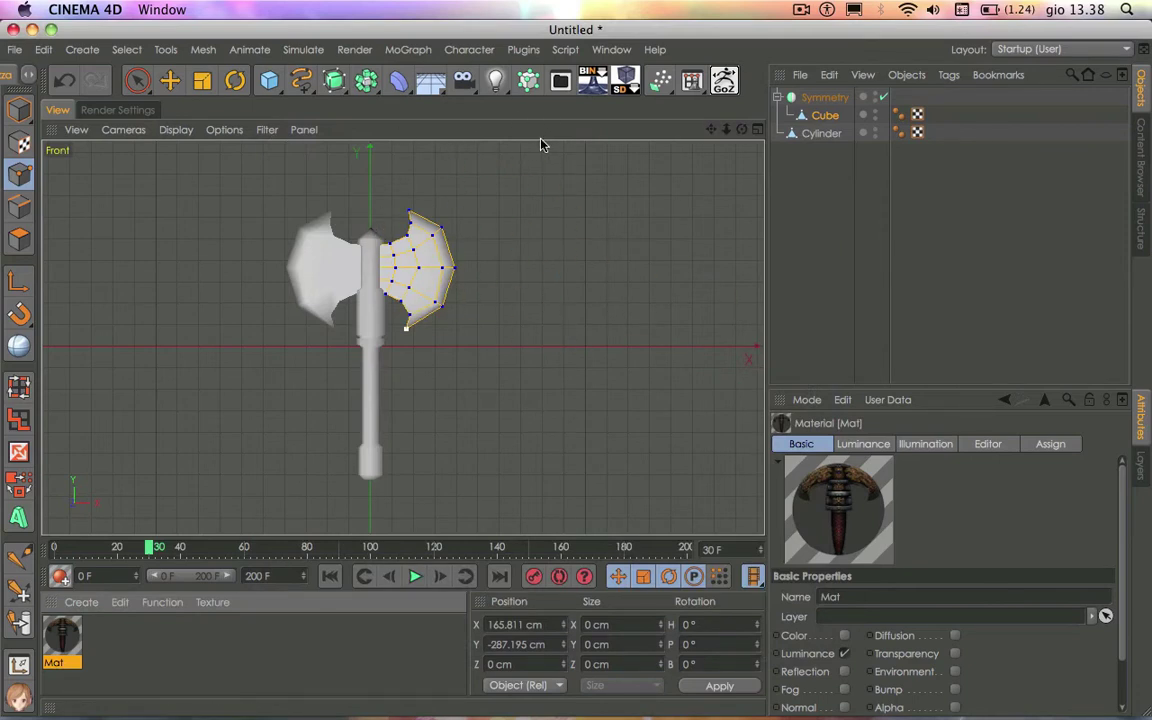
left_click(430, 82)
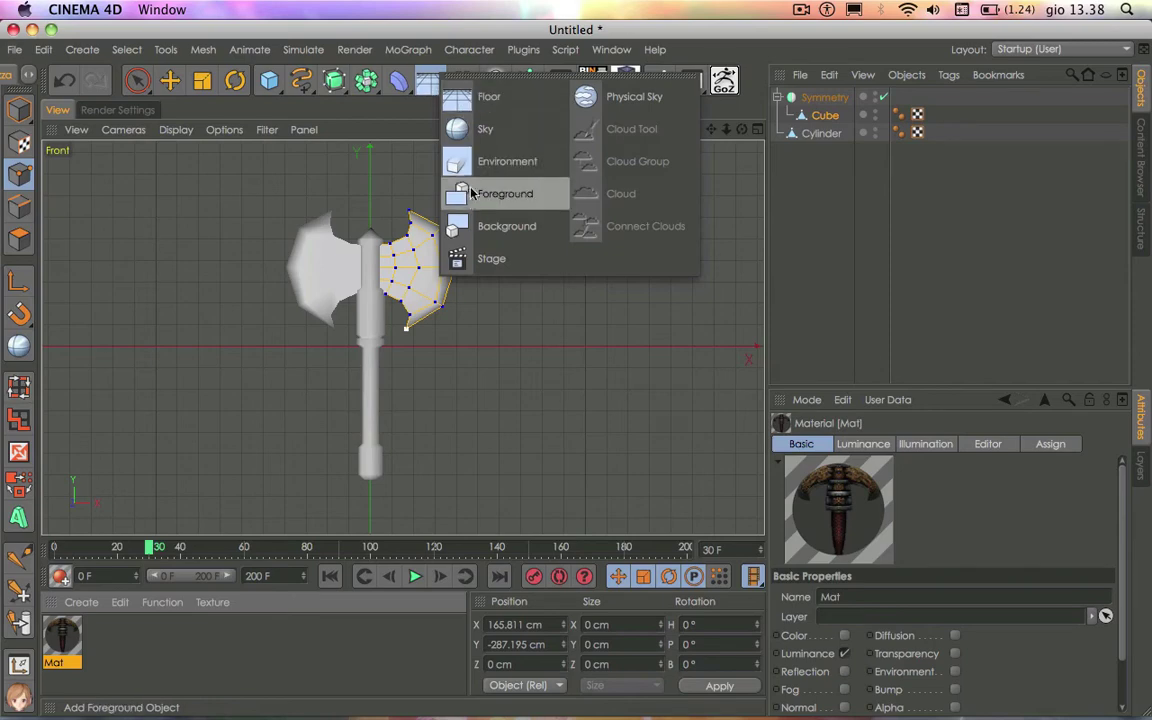
Add a Background with Mat applied, setting texture Length U 25% and Length V 70%
left_click(469, 222)
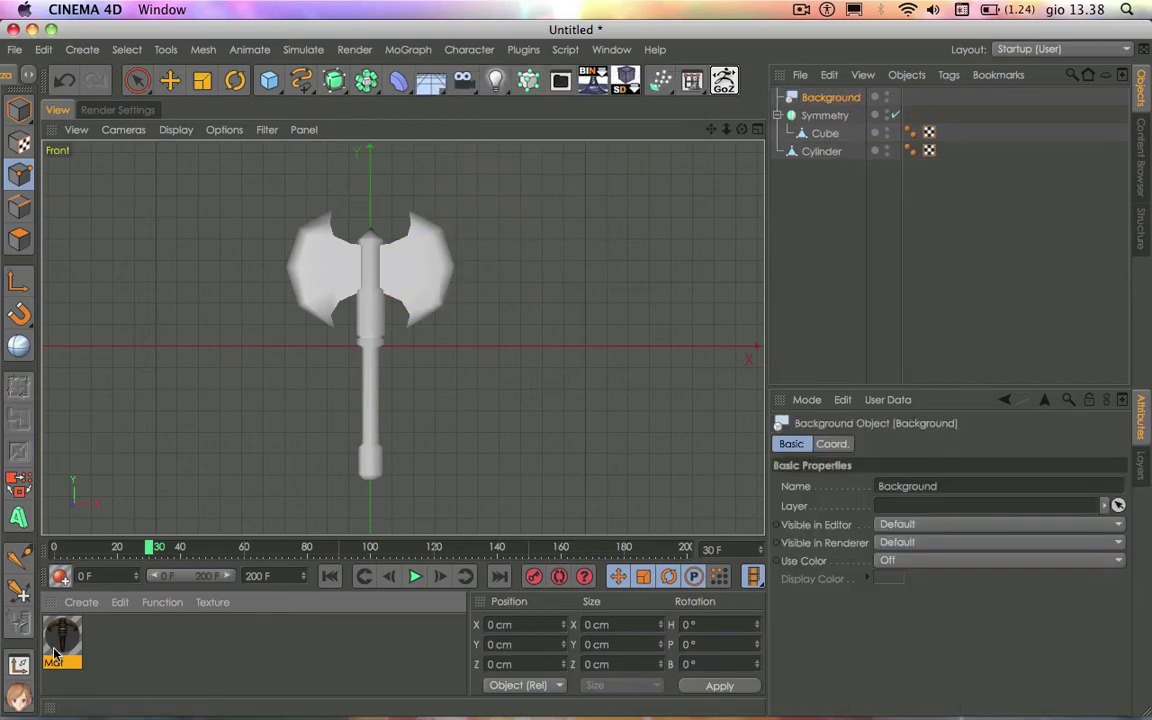
left_click_drag(55, 652, 817, 104)
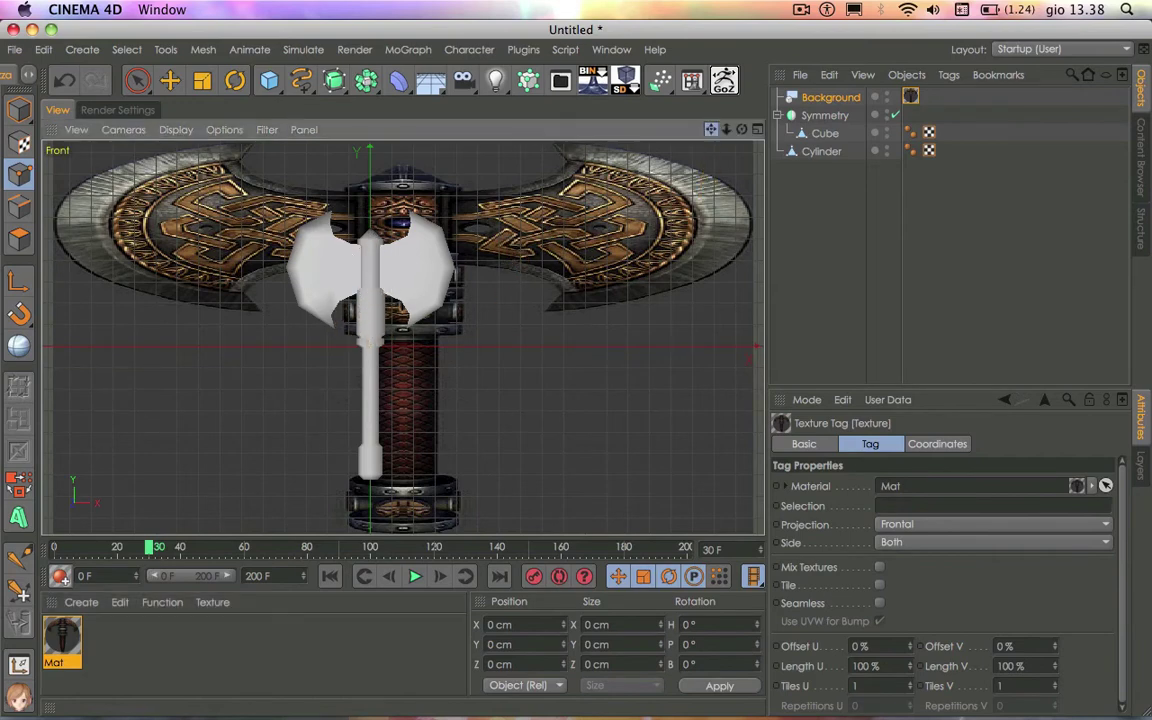
left_click_drag(710, 129, 402, 337)
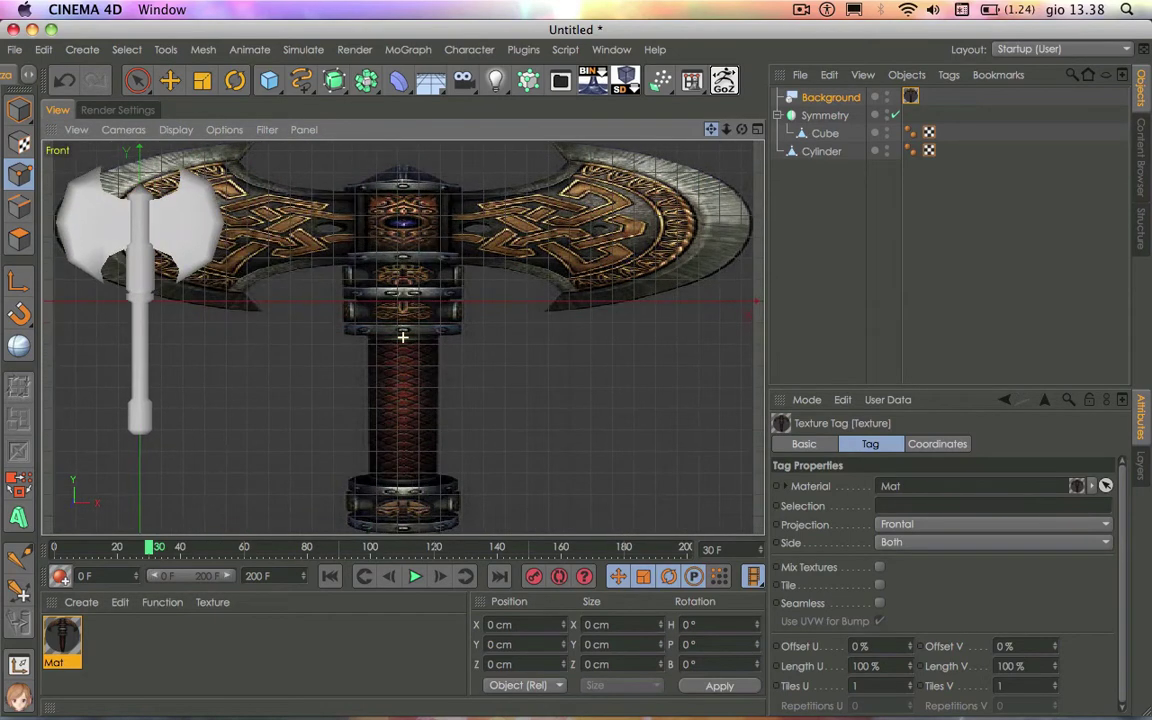
left_click_drag(402, 337, 402, 337)
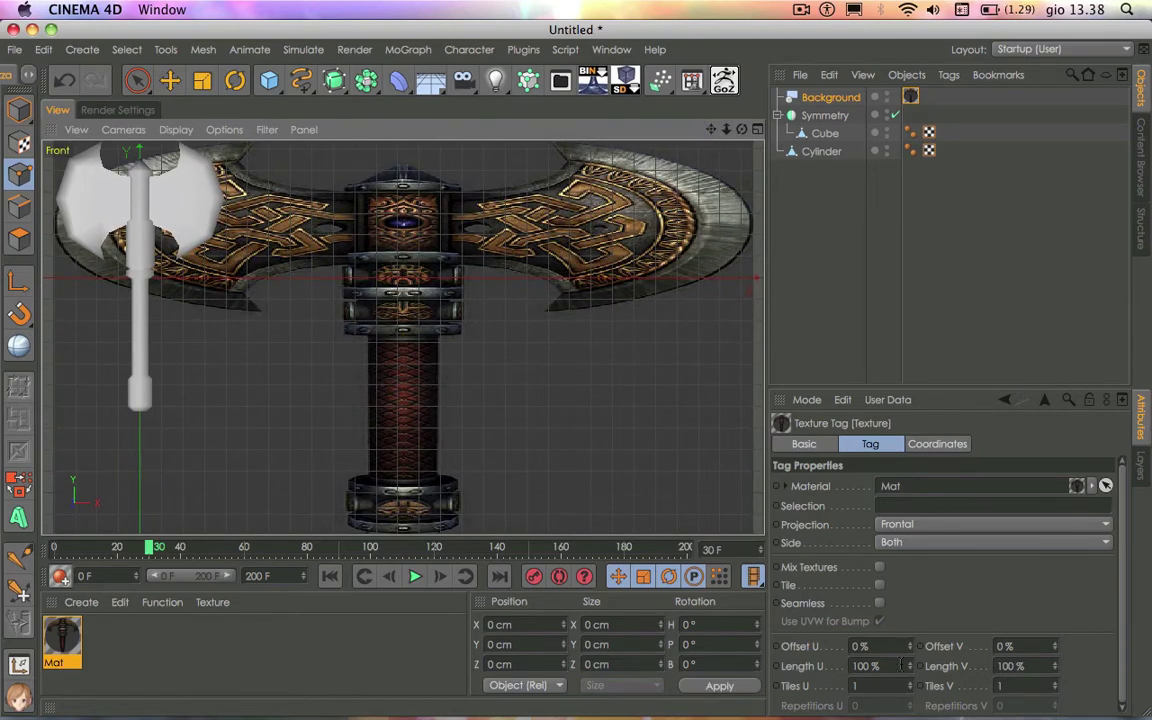
left_click_drag(910, 666, 910, 712)
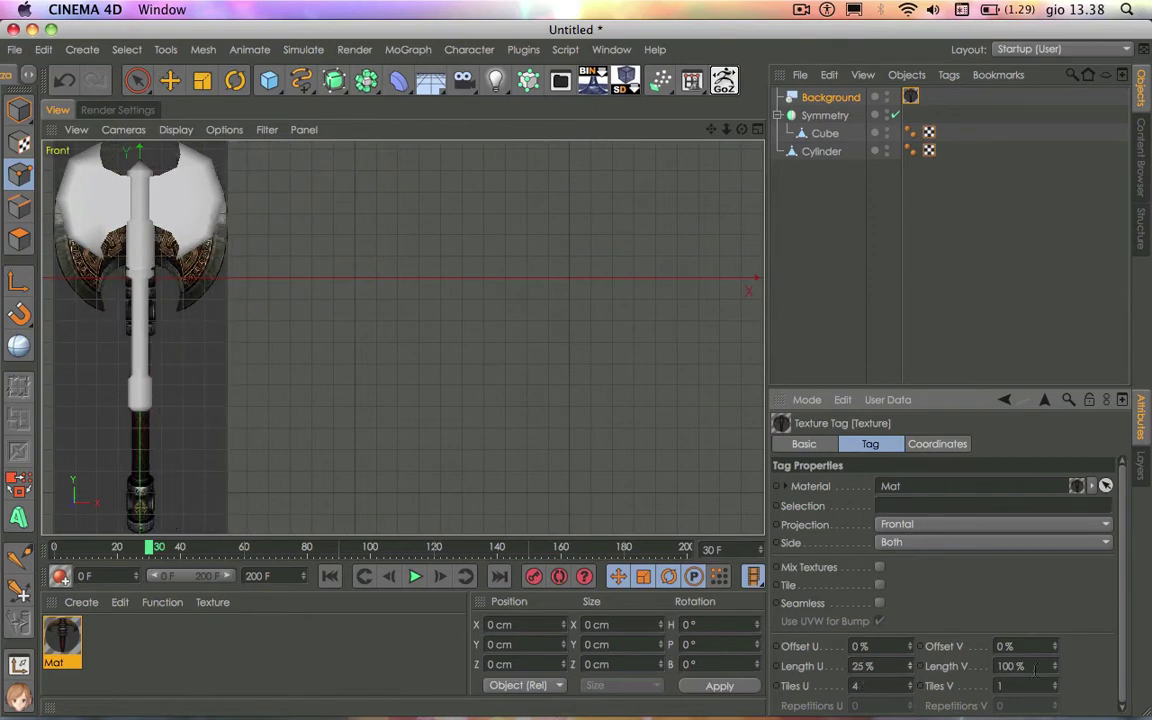
mouse_move(1054, 666)
left_mouse_down()
mouse_move(1054, 682)
mouse_move(1054, 663)
left_mouse_up()
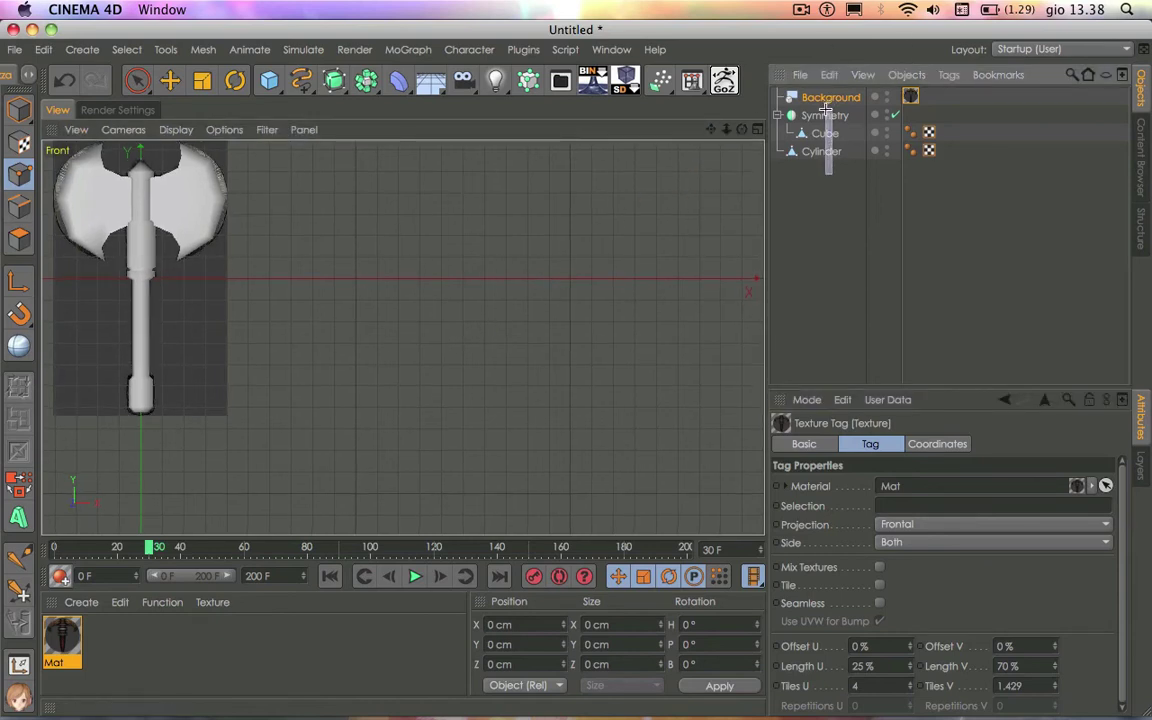
left_click_drag(828, 133, 733, 94)
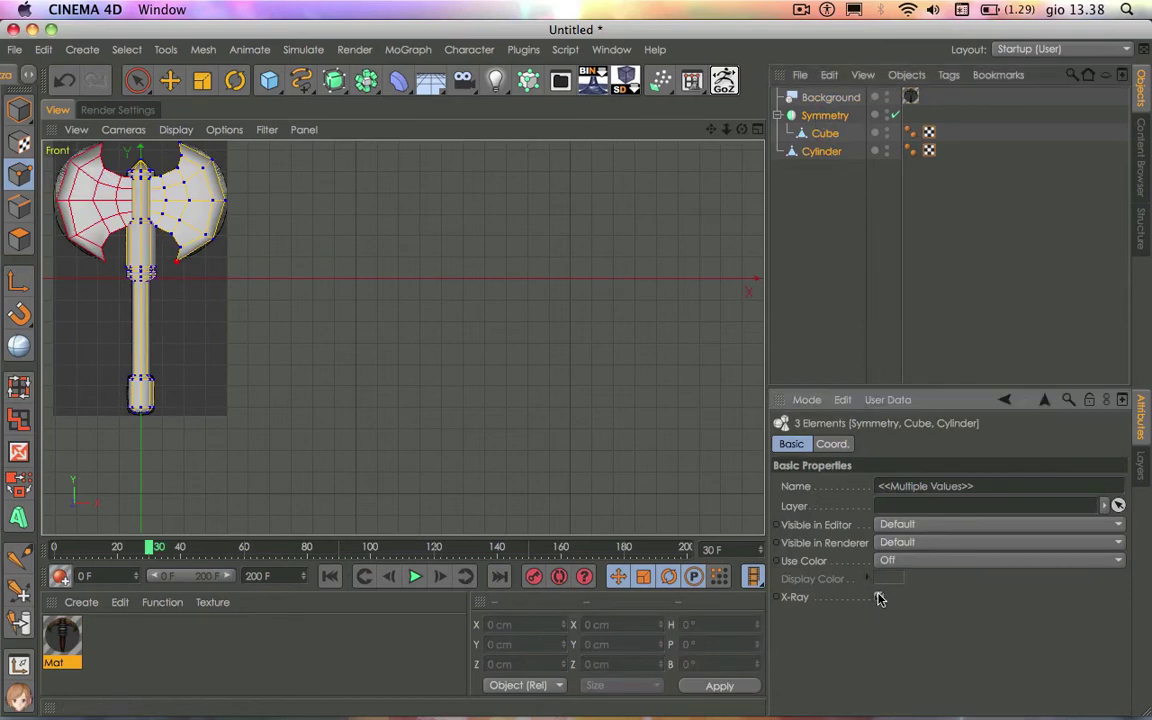
Render the axe view, then bring up the Background texture tag's mapping settings
key("ctrl+r")
left_click(812, 265)
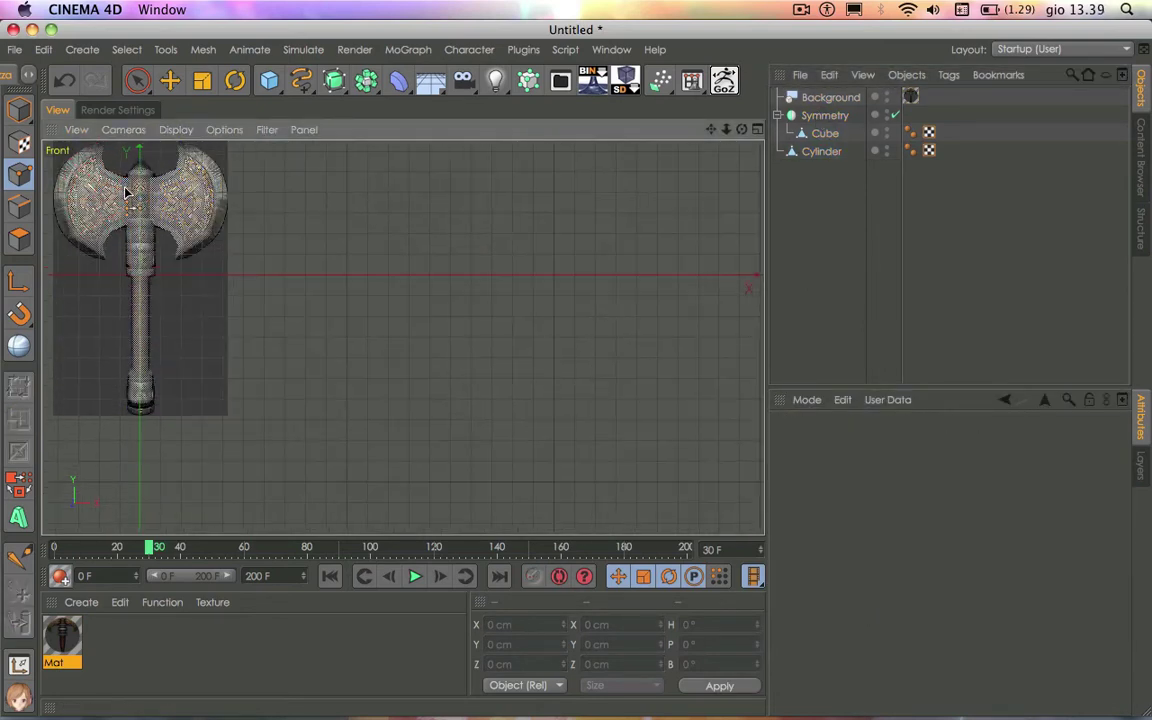
scroll(125, 192, "up", 1)
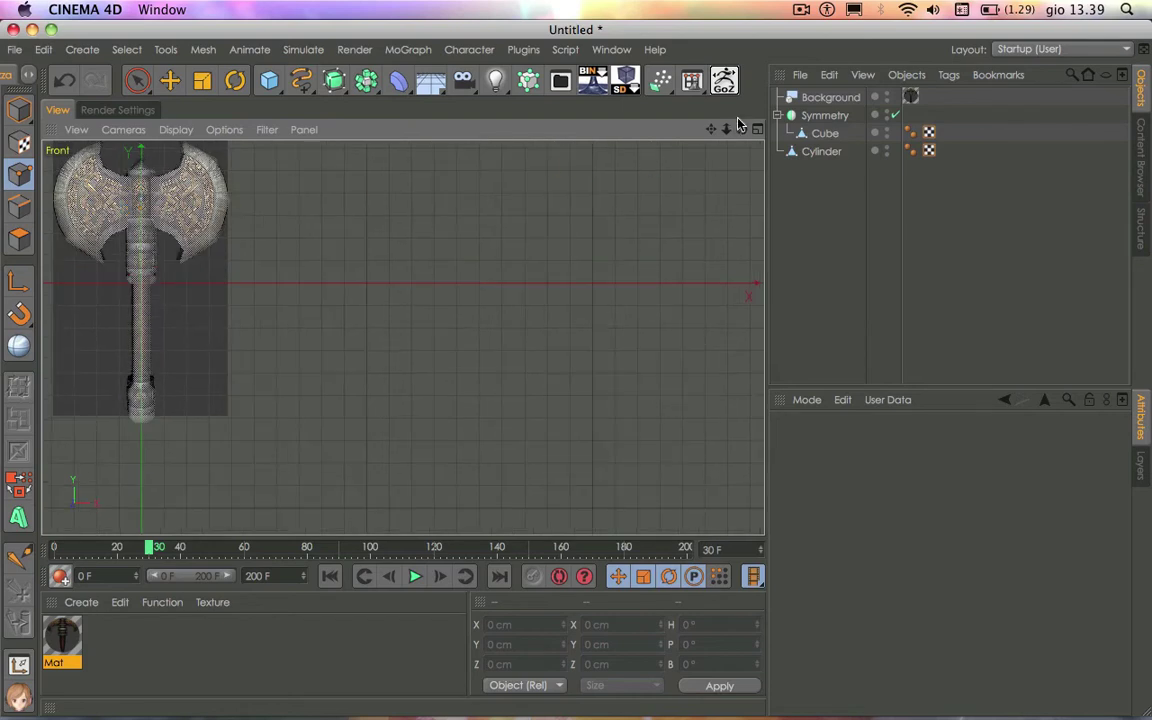
scroll(403, 337, "up", 1)
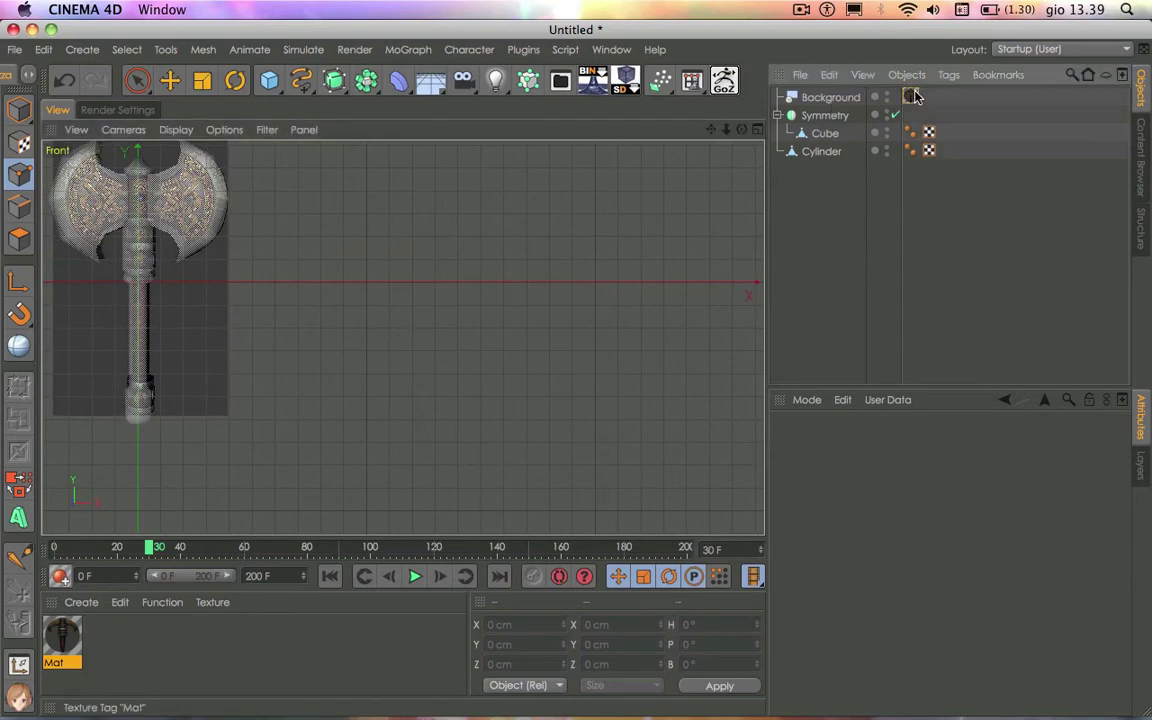
left_click(929, 133)
Set the Celtic-knot texture's Length U to 25% and Length V to 73%
left_click(910, 664)
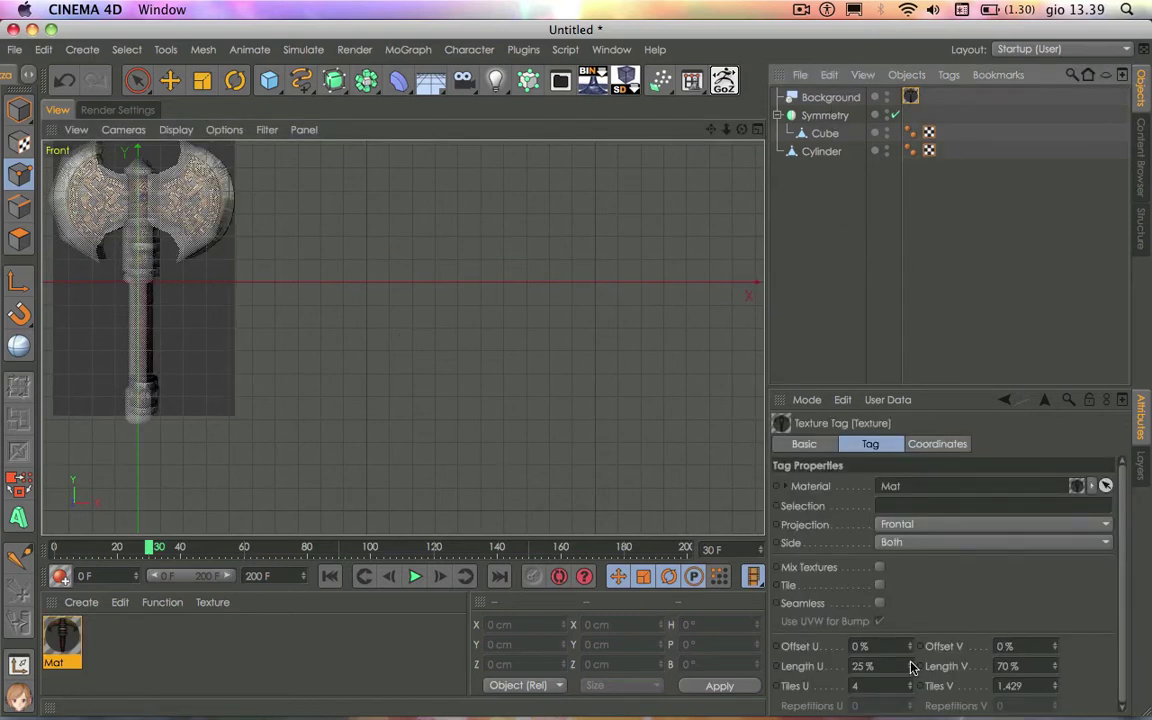
left_click(910, 669)
left_click(910, 669)
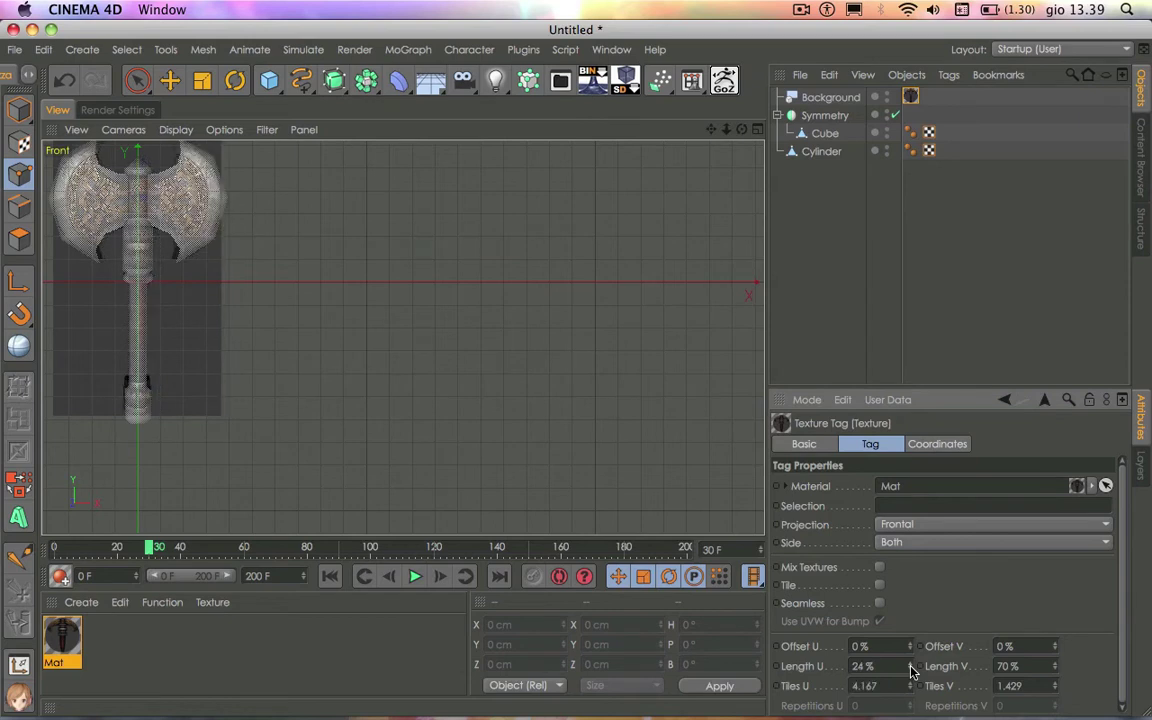
left_click(1056, 664)
left_click(1056, 664)
left_click(1056, 664)
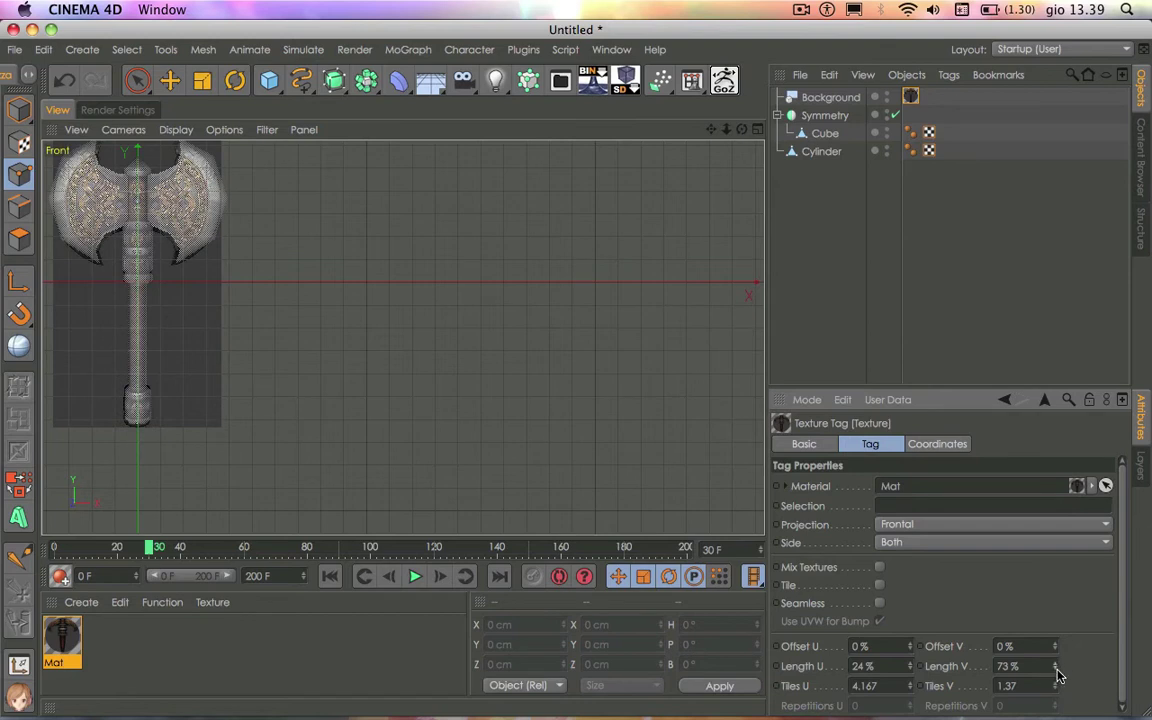
left_click(911, 664)
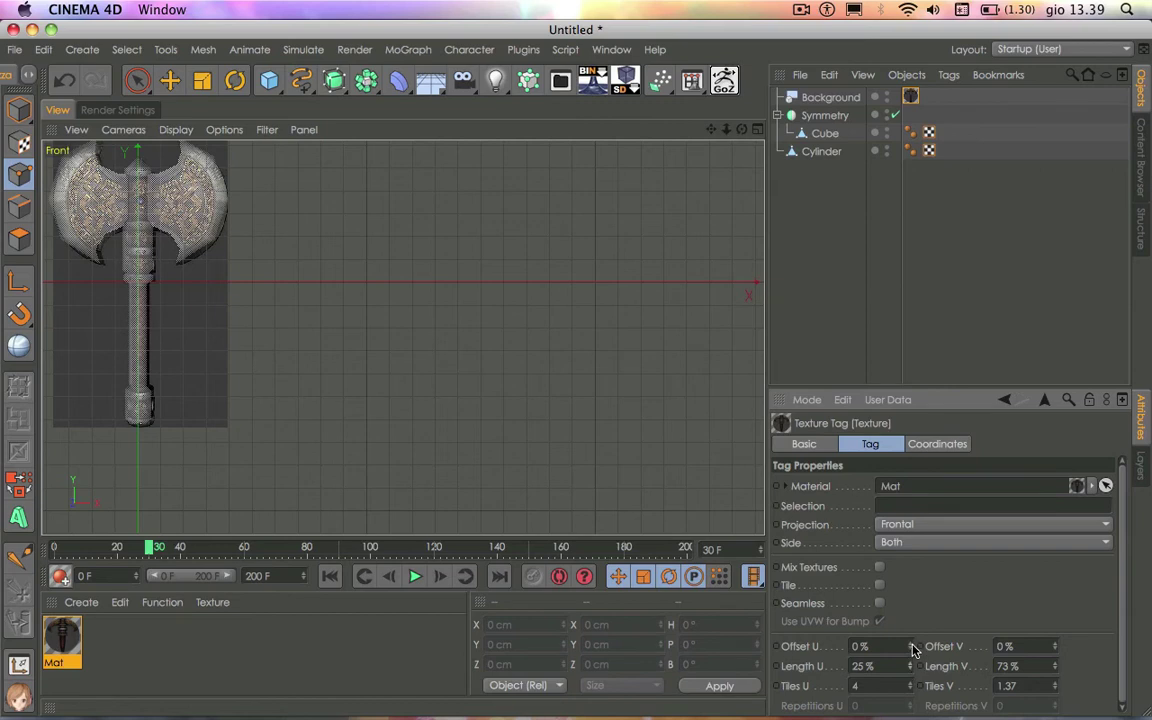
Set Offset V to -1%, keep Offset U at 0%, and move the texture tag onto Cube
left_click(912, 645)
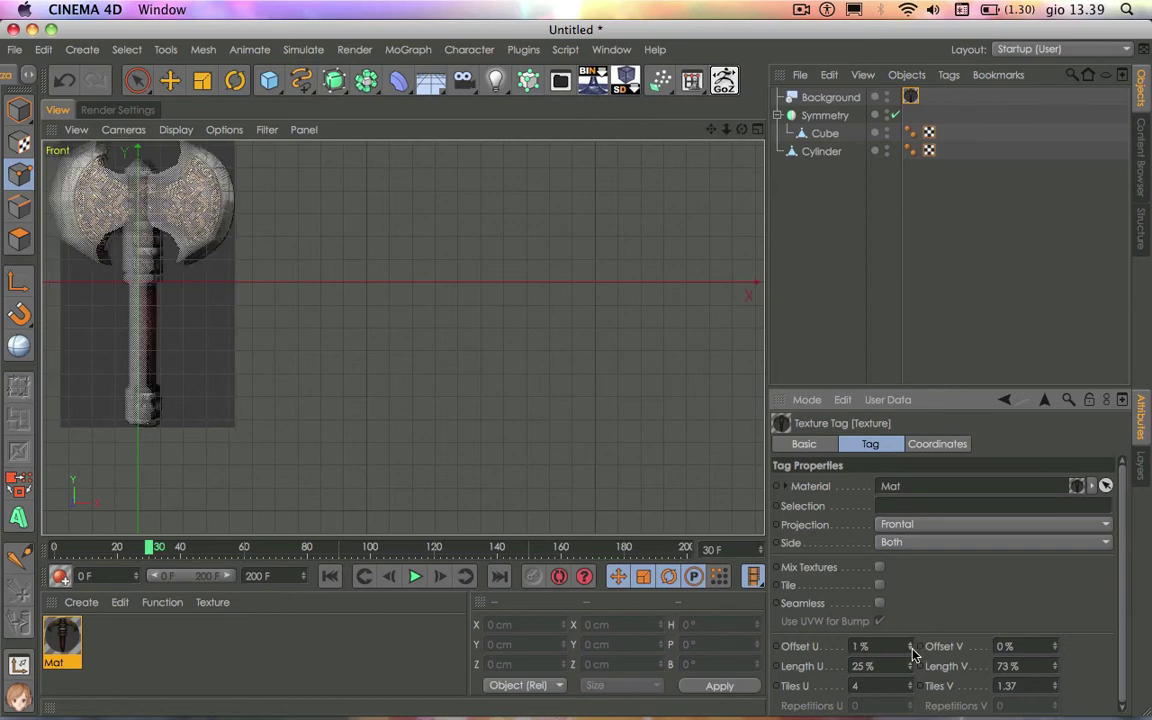
left_click(911, 650)
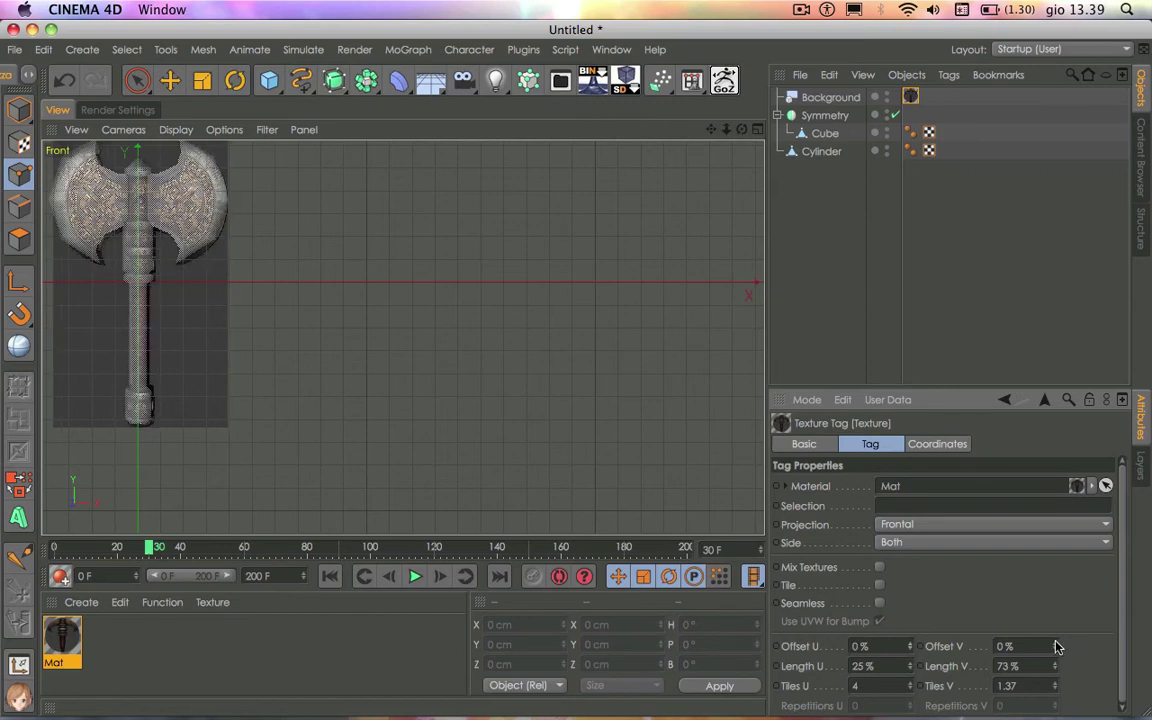
left_click(1056, 645)
left_click(1056, 652)
left_click(1056, 652)
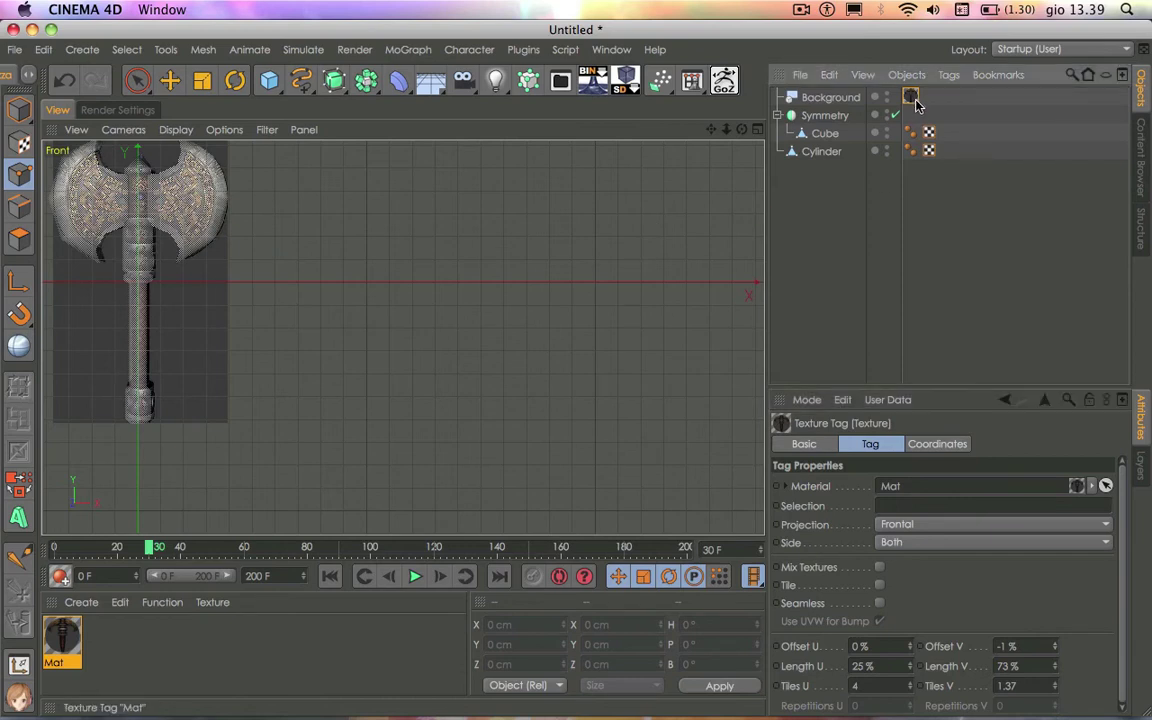
left_click_drag(916, 104, 945, 134)
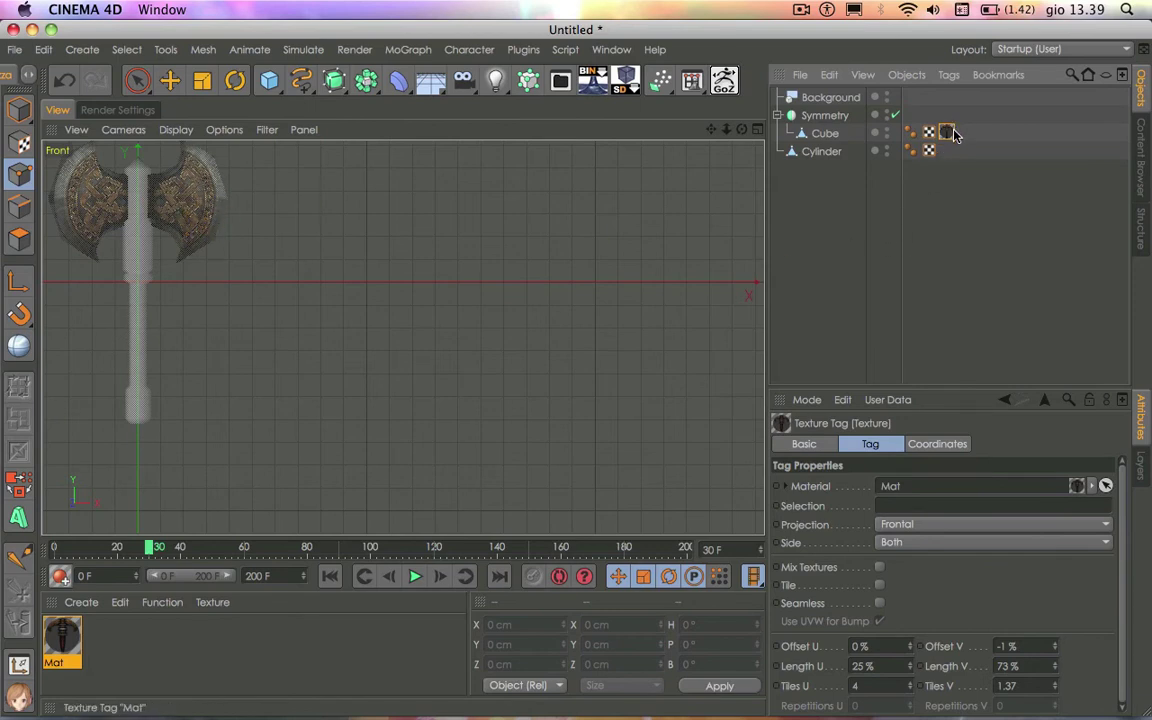
Copy the texture tag to Cylinder and generate UVW coordinates for the Cube and Cylinder textures
left_click_drag(952, 157, 950, 153, "ctrl")
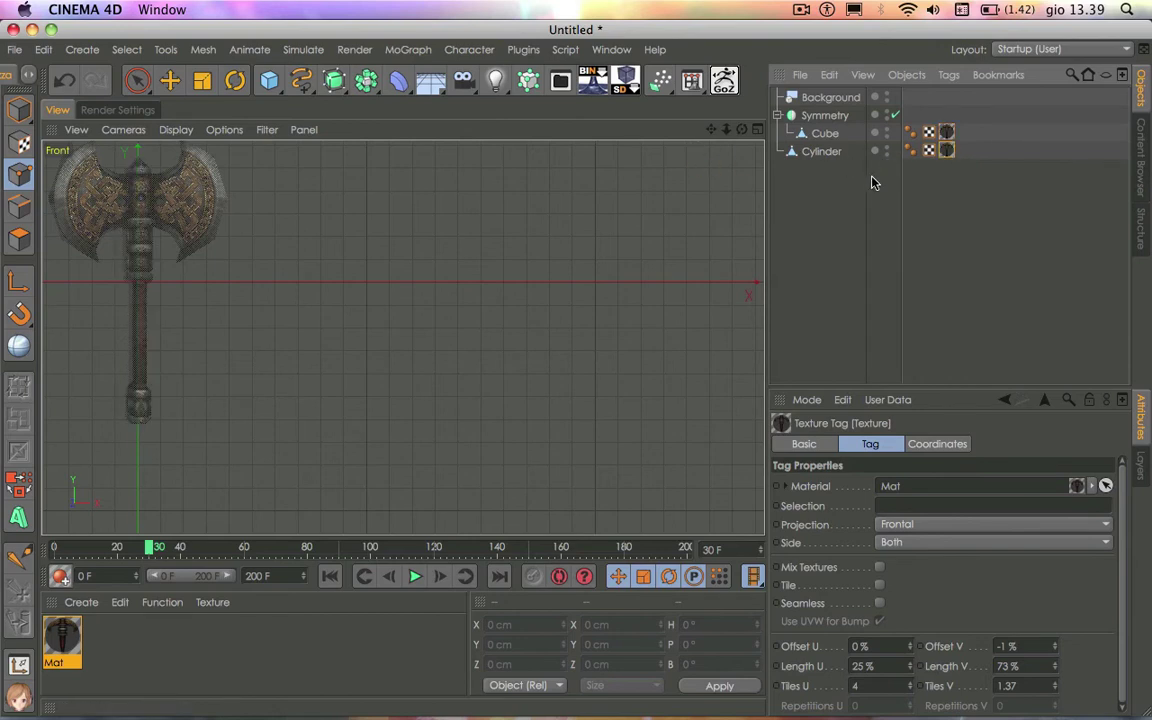
mouse_move(955, 169)
left_mouse_down()
mouse_move(950, 192)
mouse_move(926, 160)
left_mouse_up()
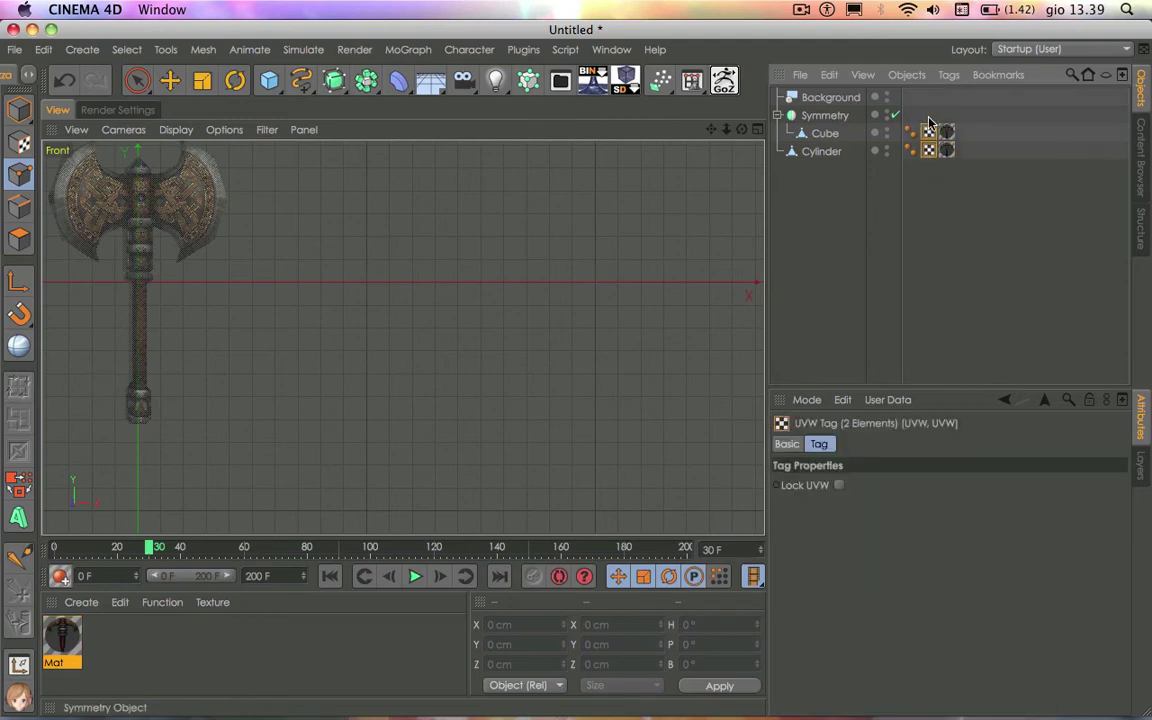
left_click(946, 230)
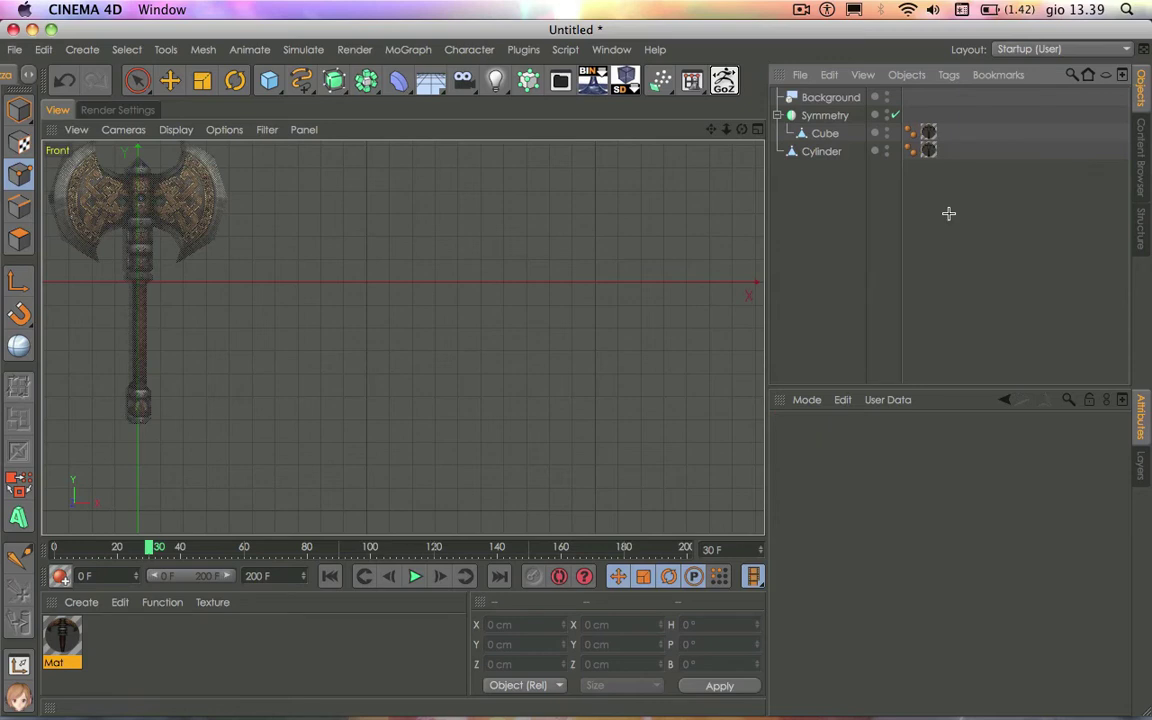
left_click_drag(948, 213, 929, 130)
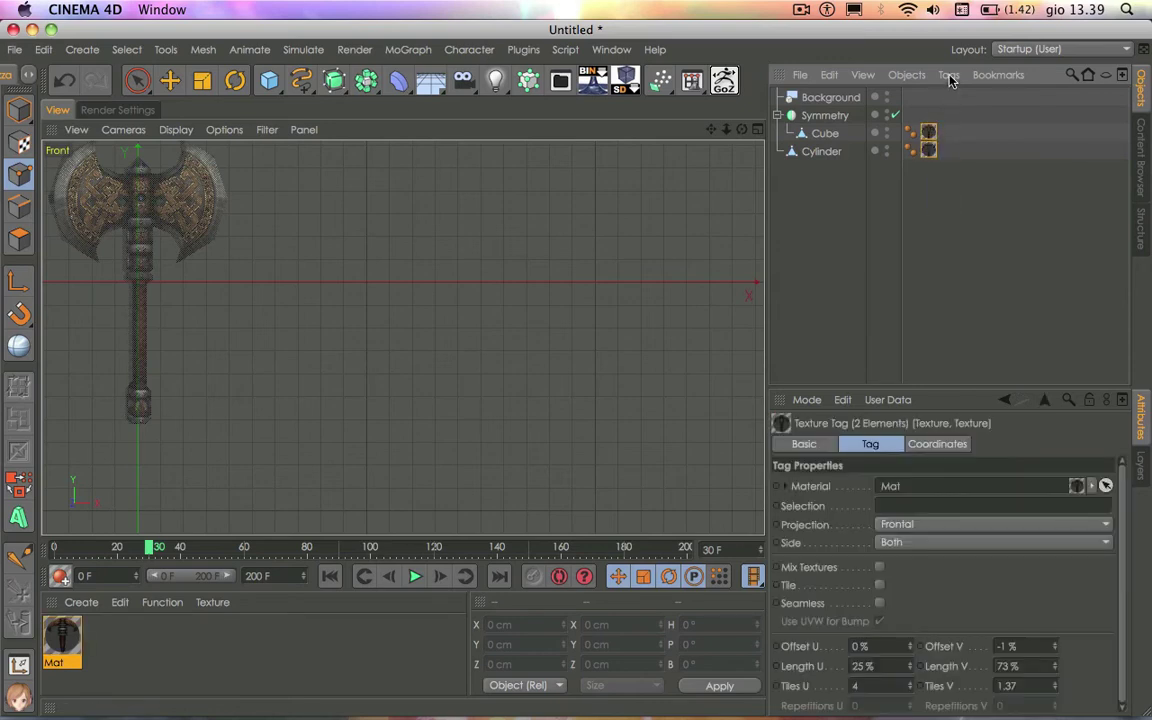
left_click(949, 76)
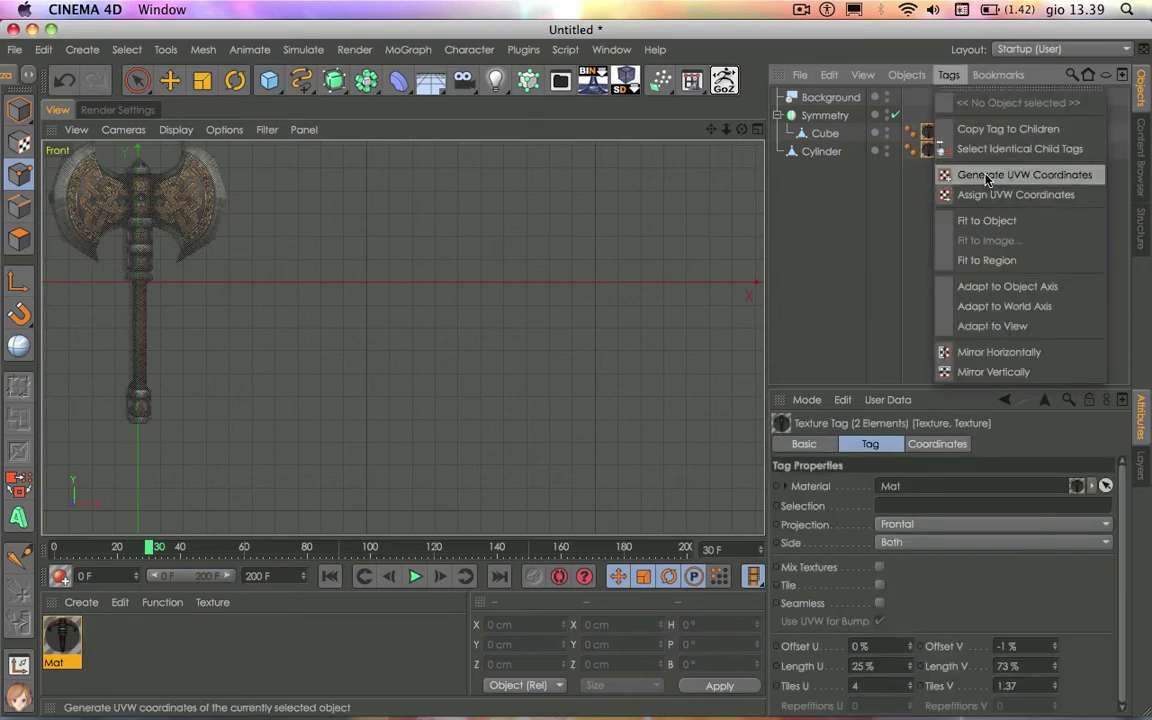
left_click(1034, 176)
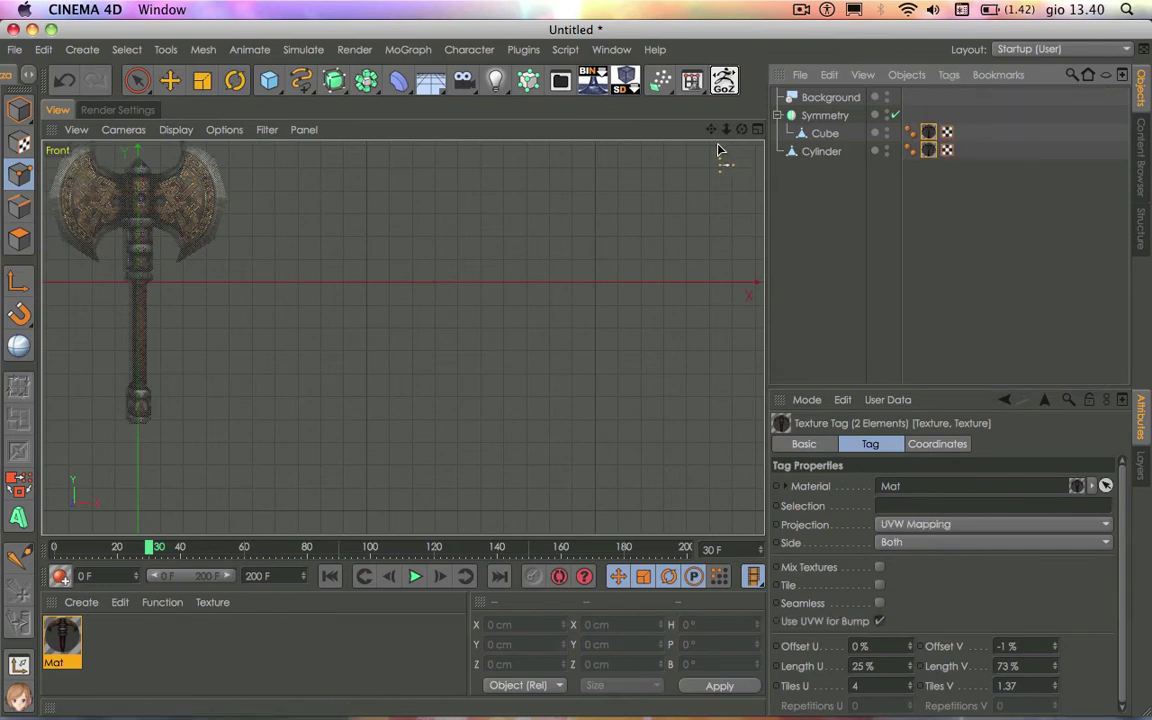
middle_click_drag(260, 267, 402, 337, "alt")
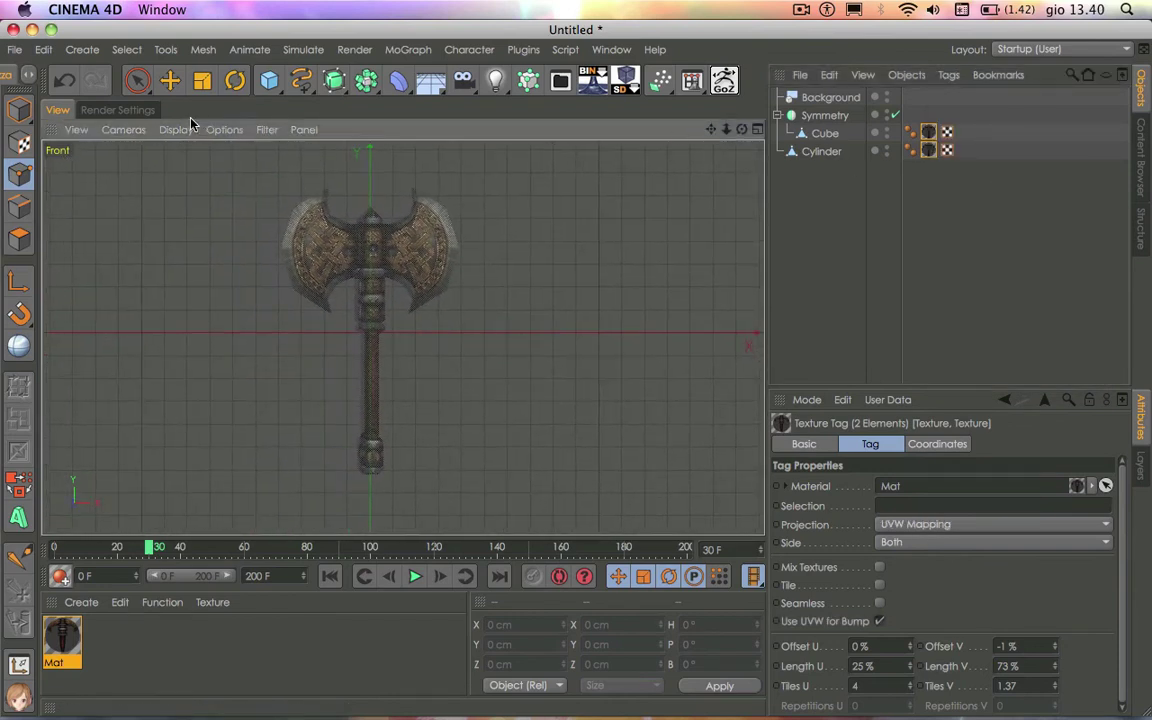
Switch the viewport to Perspective and orbit so the axe faces the camera
left_click(124, 130)
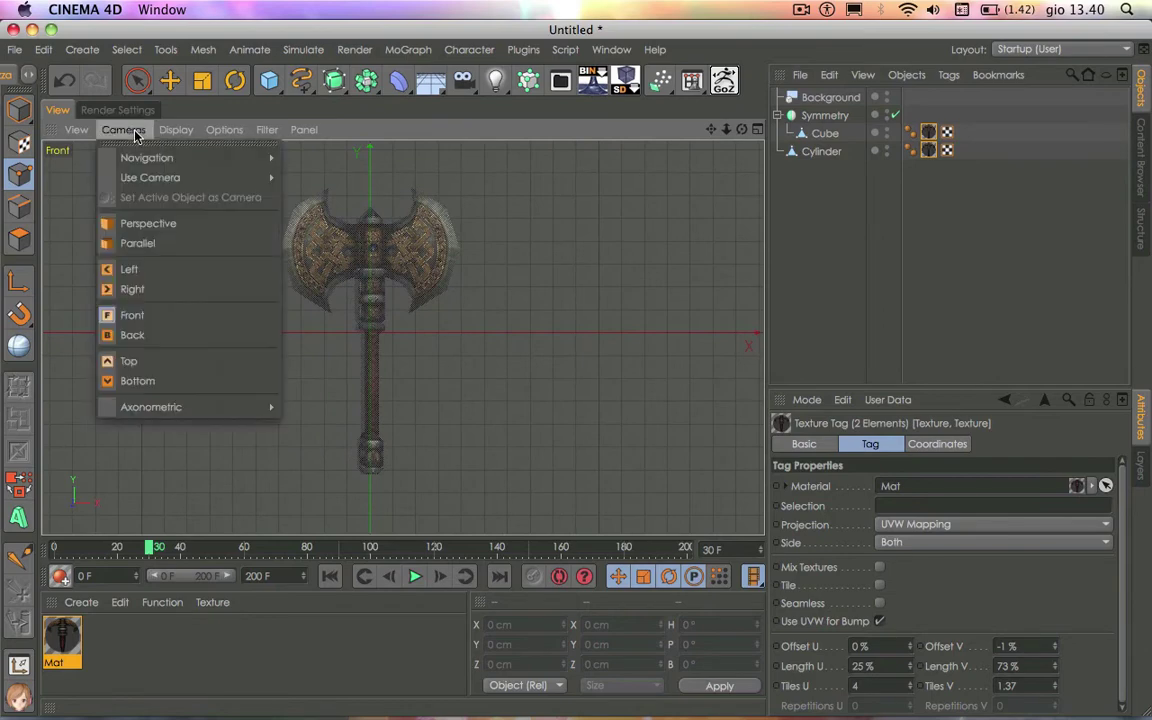
left_click(152, 225)
scroll(520, 271, "down", 5)
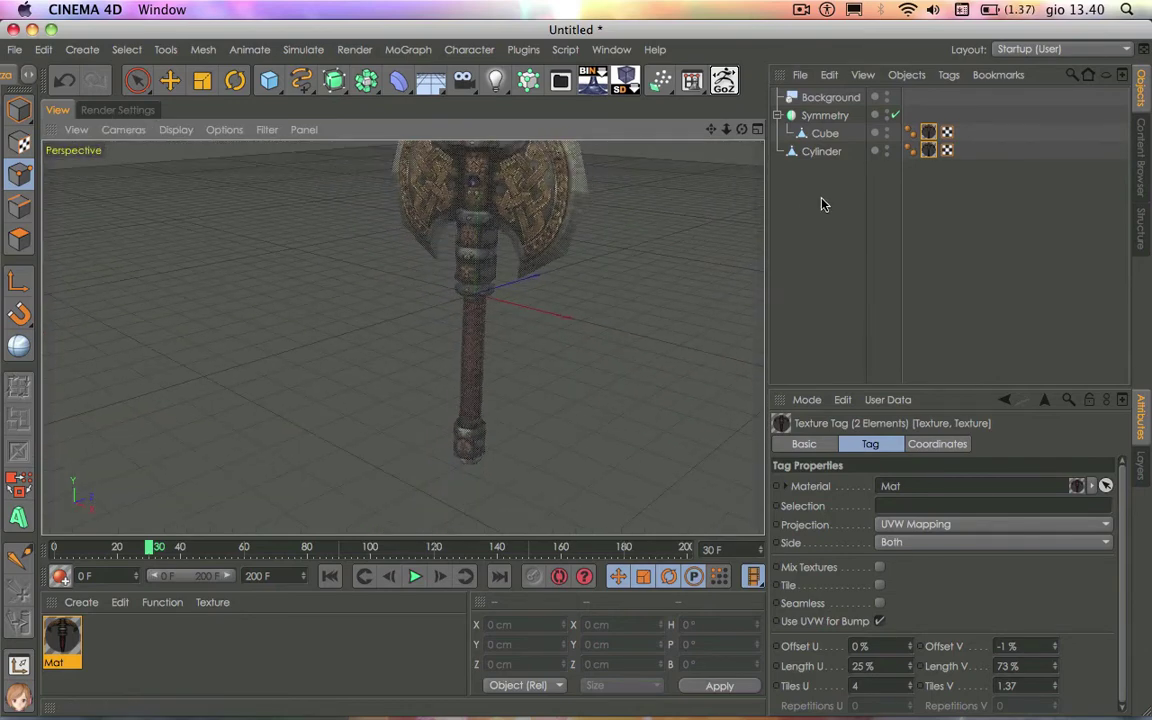
left_click_drag(832, 190, 797, 113)
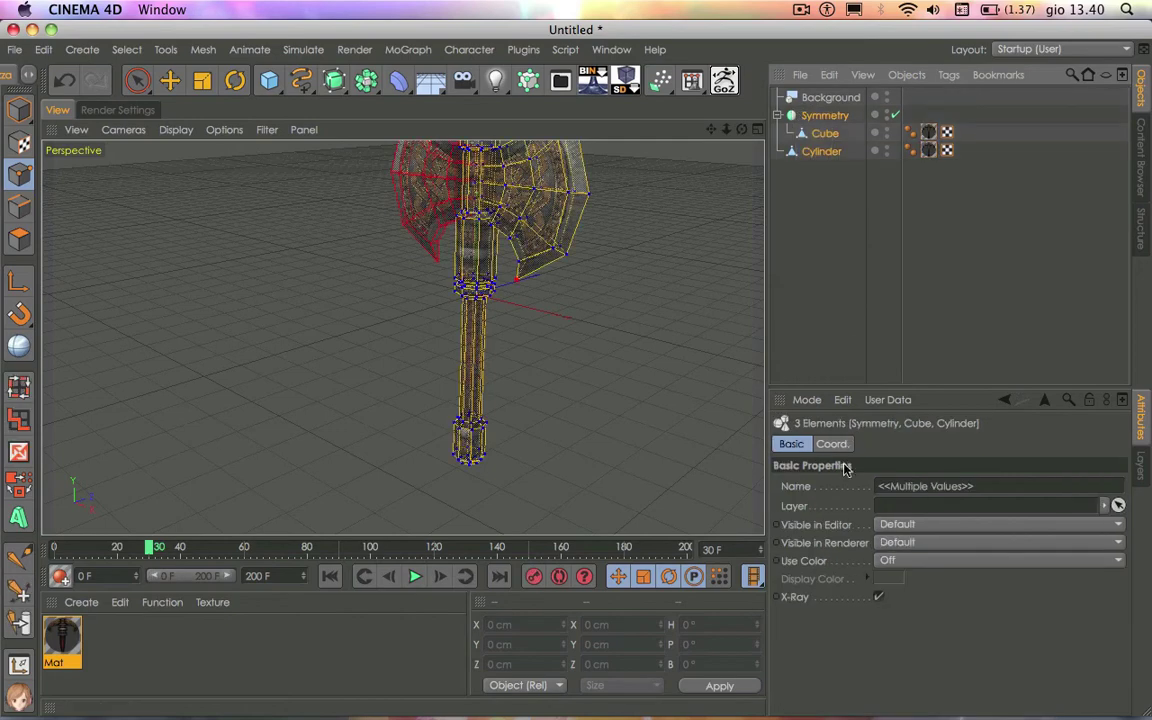
left_click(779, 315)
left_click_drag(363, 304, 404, 337, "alt")
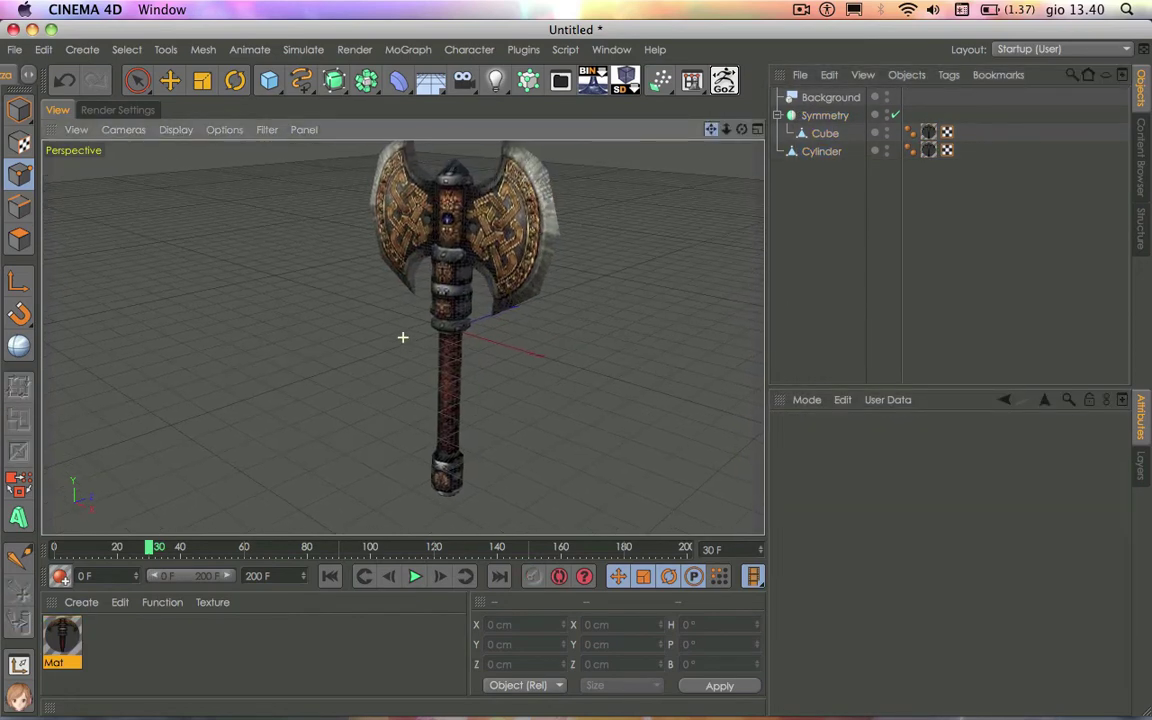
left_click_drag(743, 135, 401, 337)
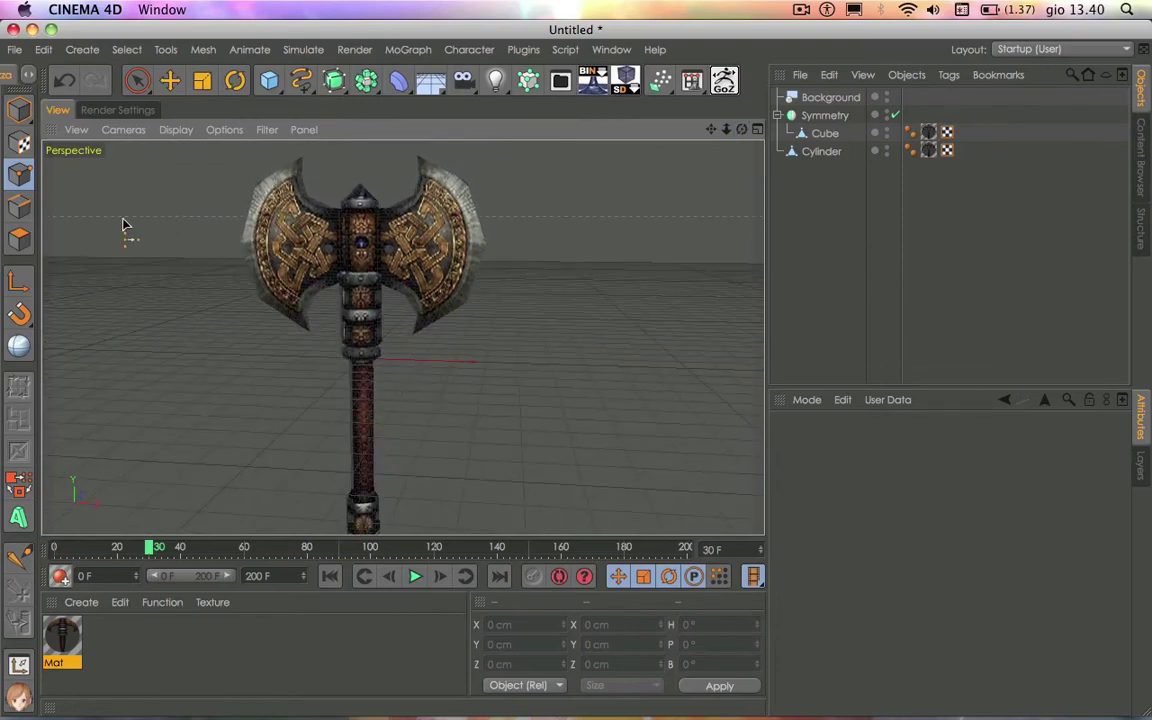
Add a Sky object to the scene and maximize the perspective viewport
left_click(17, 346)
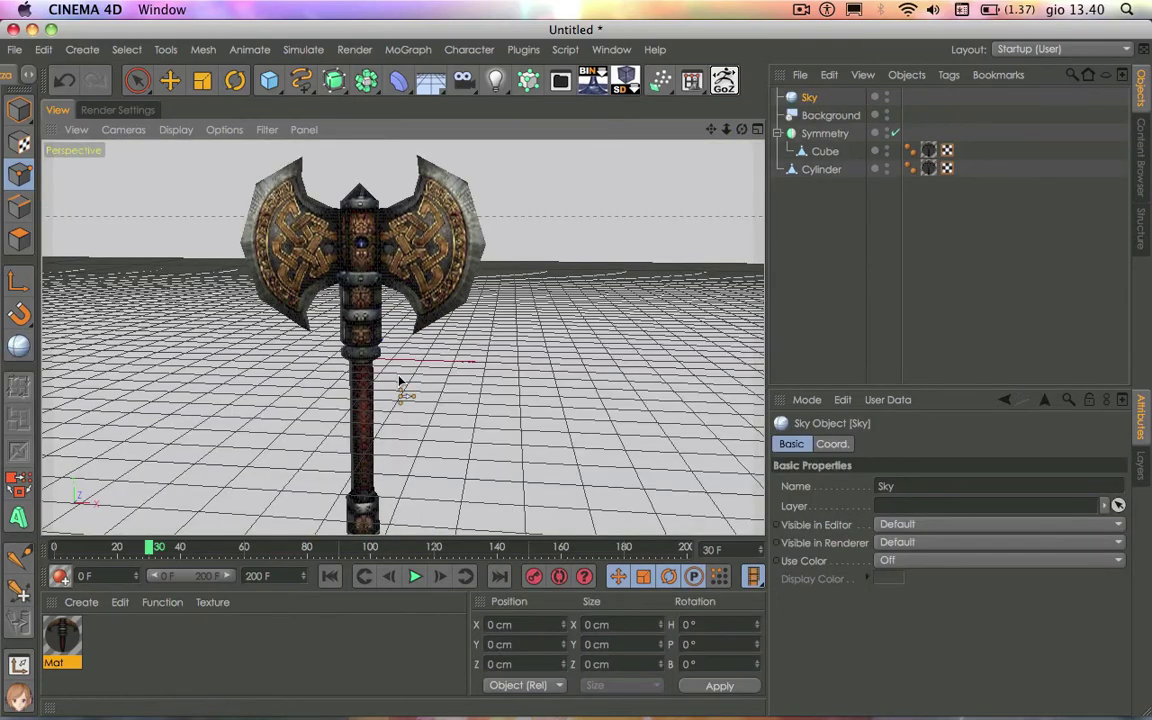
scroll(399, 381, "down", 3)
scroll(399, 356, "up", 2)
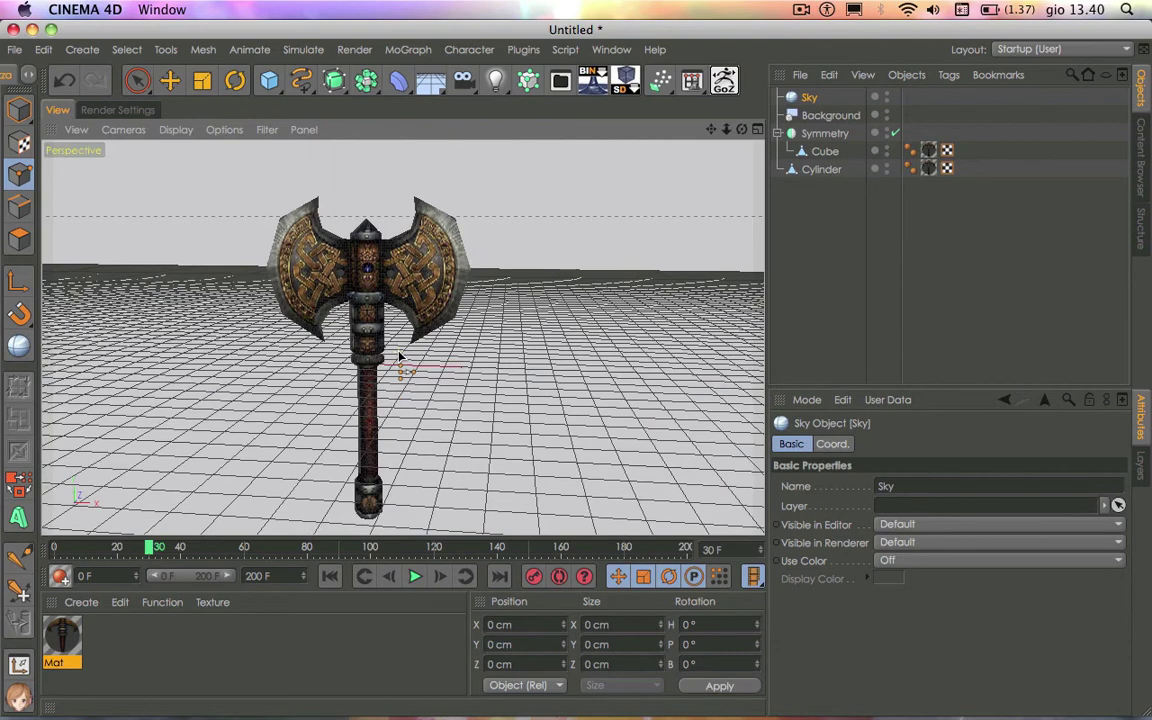
left_click(1143, 52)
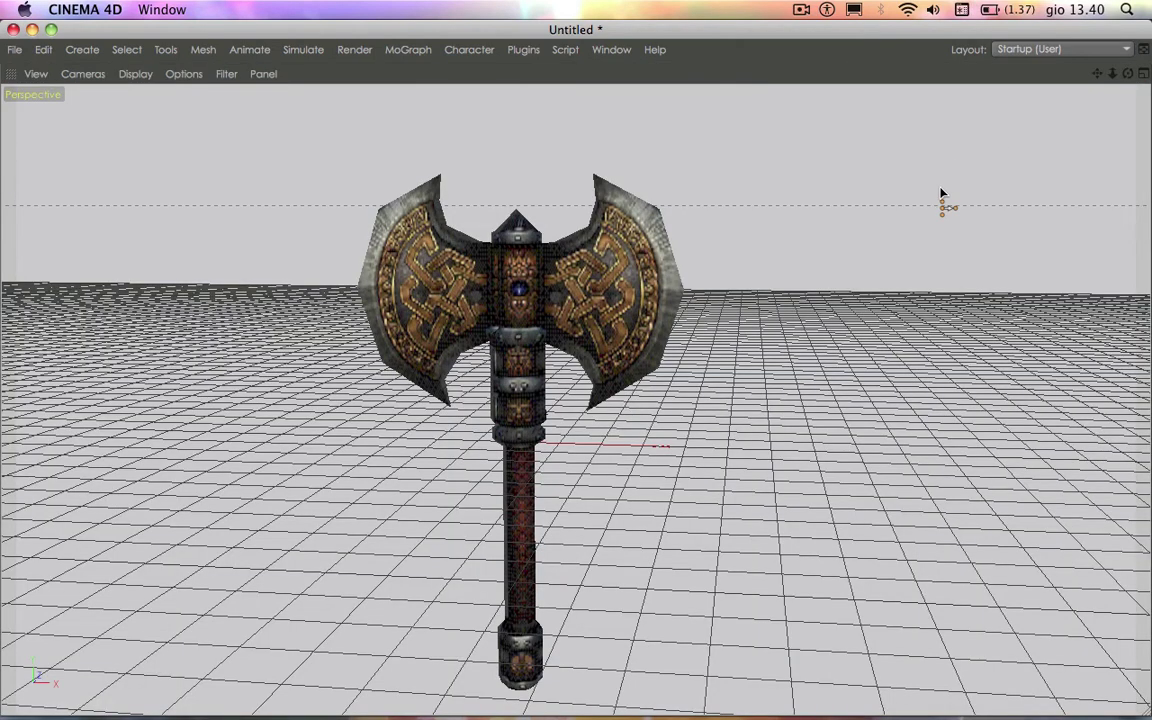
Render the perspective view of the textured axe with Ctrl+R
key("ctrl+r")
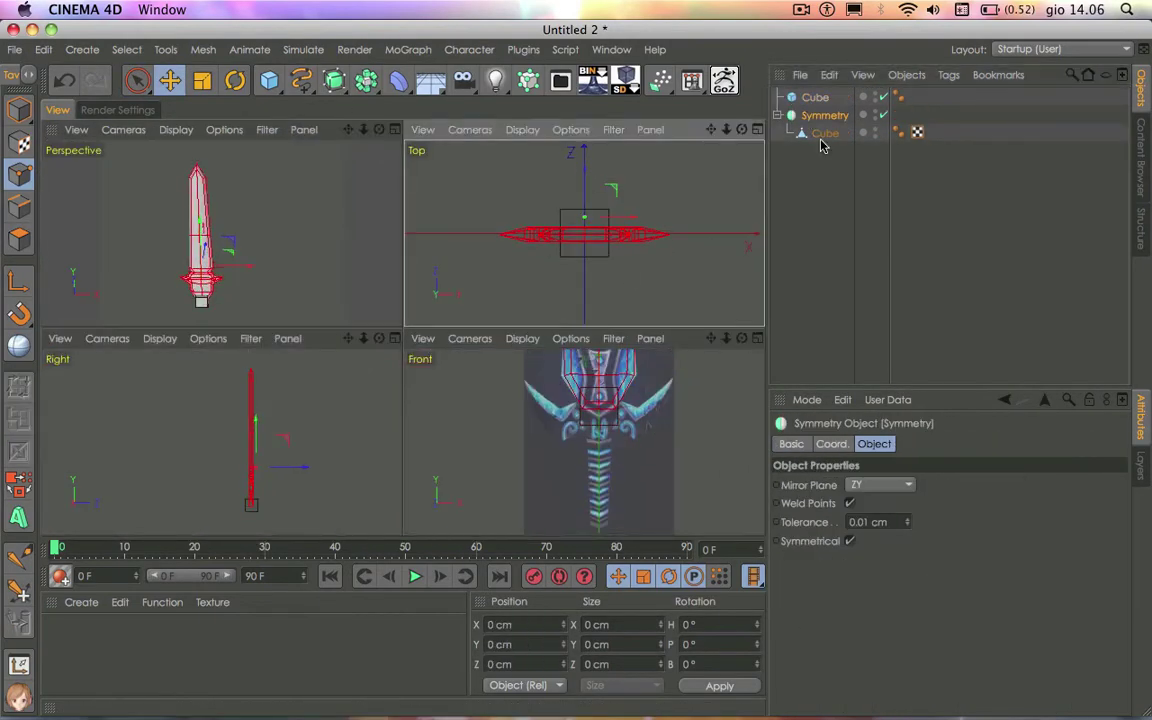
Enlarge the front view to a single panel and activate the Knife tool in edge mode
left_click(757, 339)
key("k")
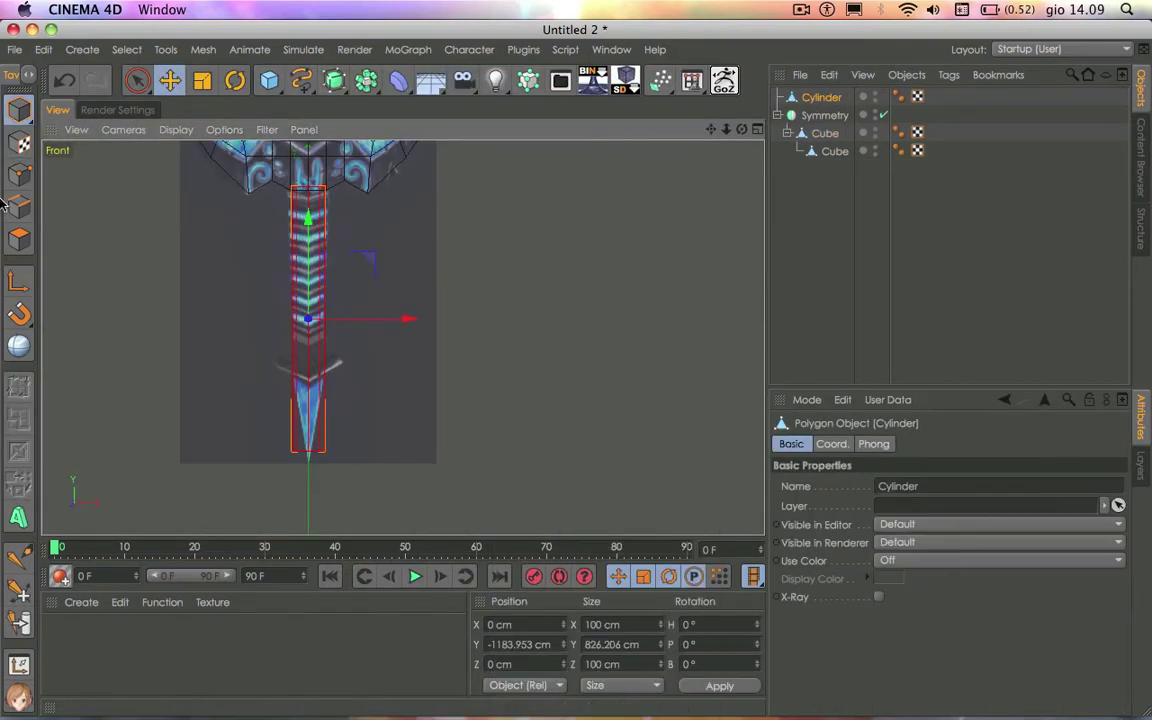
left_click(19, 174)
key("k")
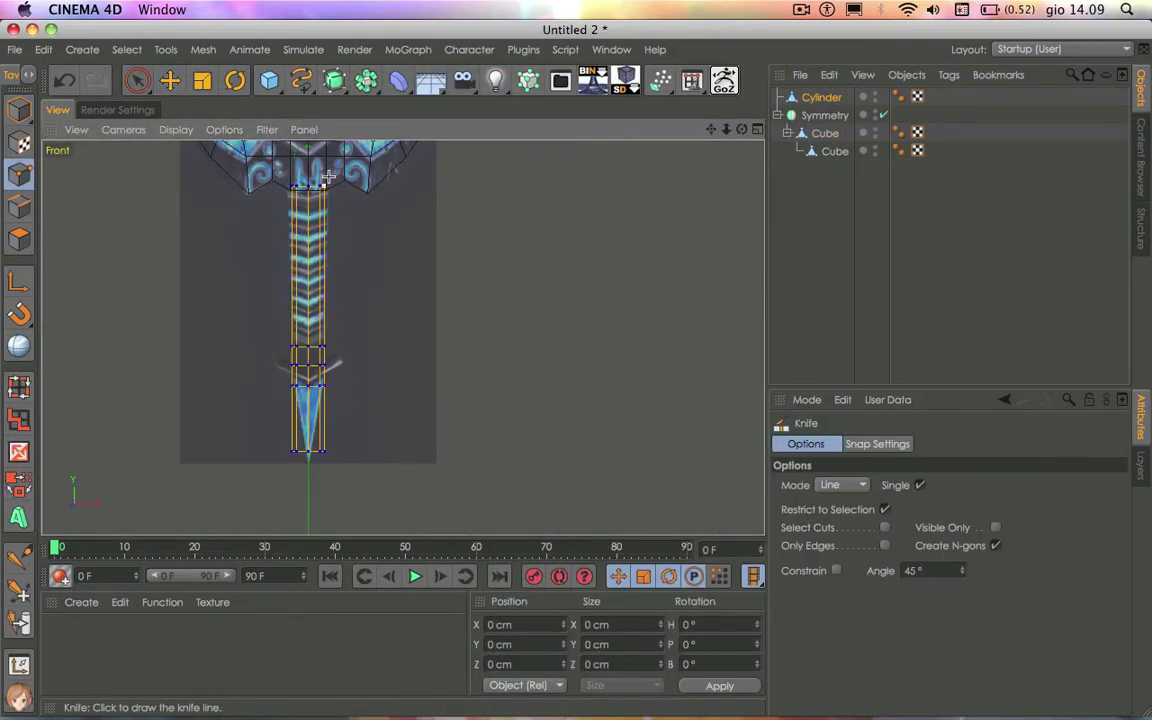